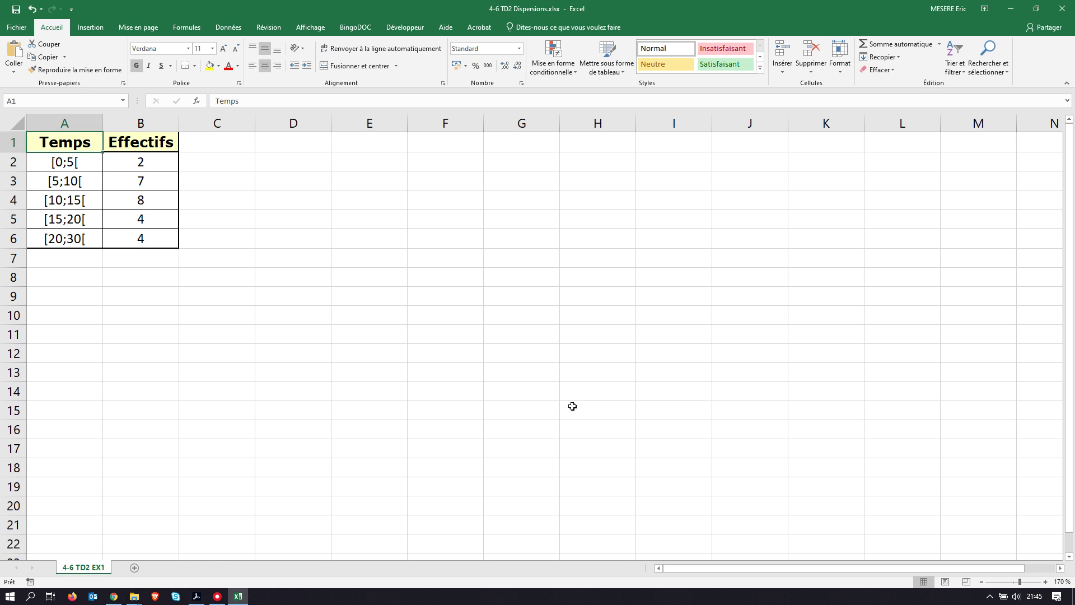
Step: Paste the copied standard deviation formula picture, shrink it to about half its size and place it below the data table around columns D and E
click(567, 410)
key(ctrl+v)
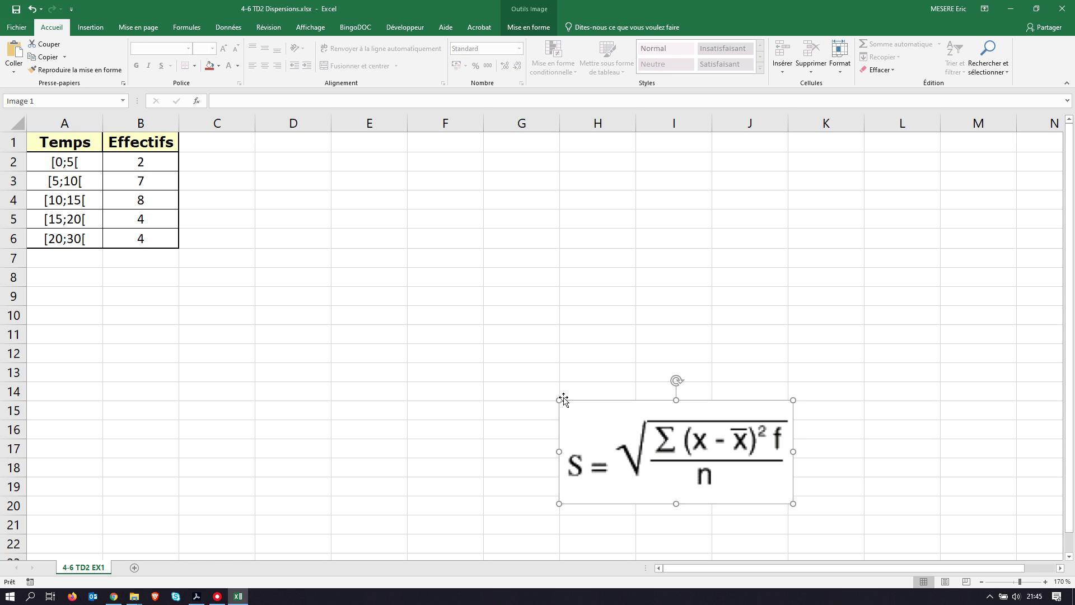
drag(559, 400, 672, 447)
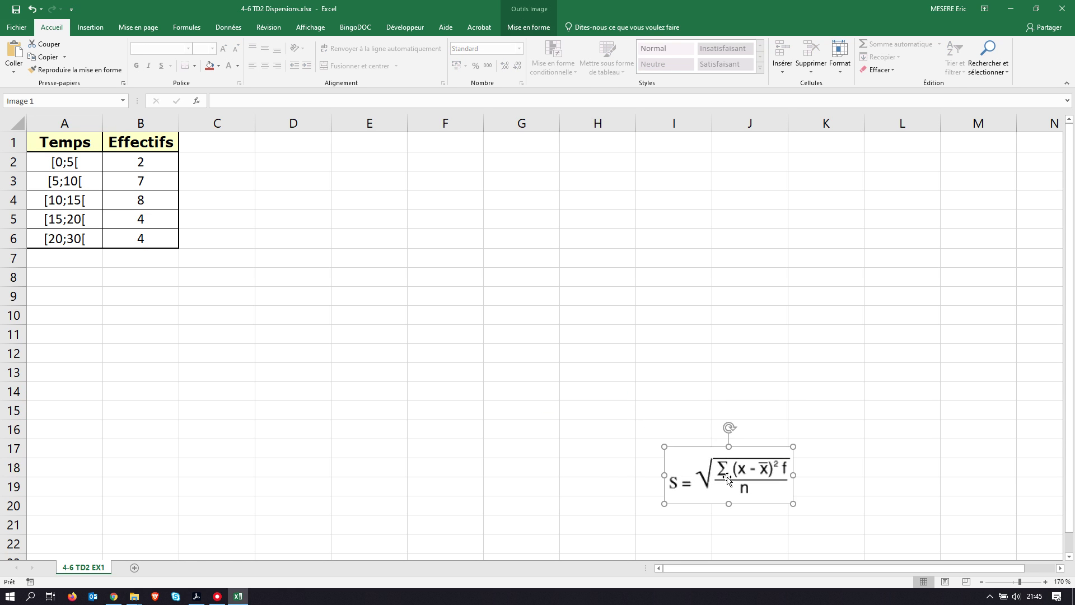
drag(728, 475, 270, 316)
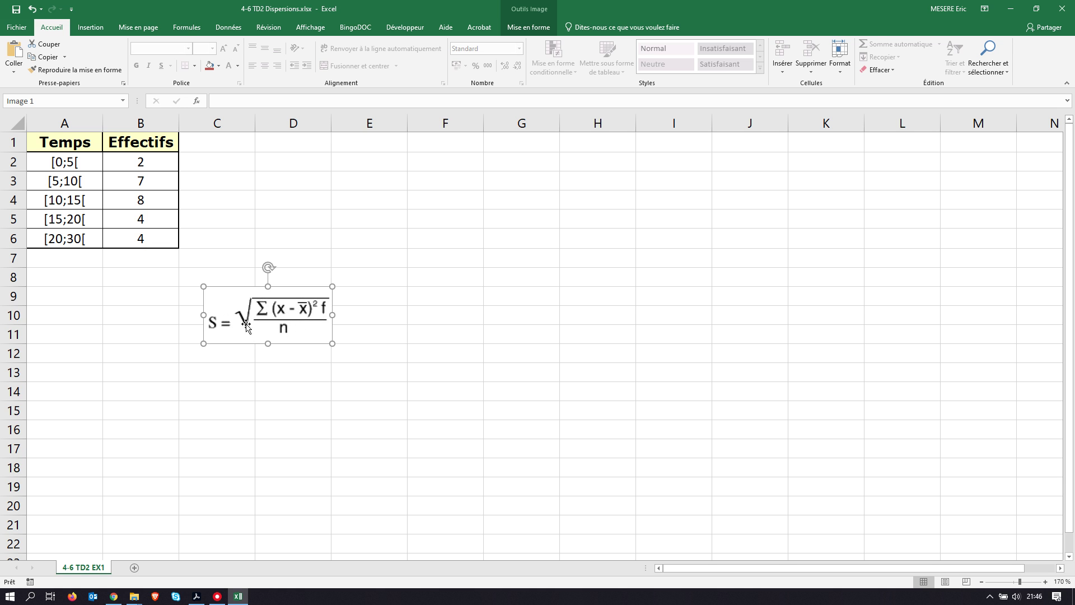
drag(307, 288, 373, 328)
Step: Enter the label X in A9 and Temps in B9 to identify the variable
click(87, 297)
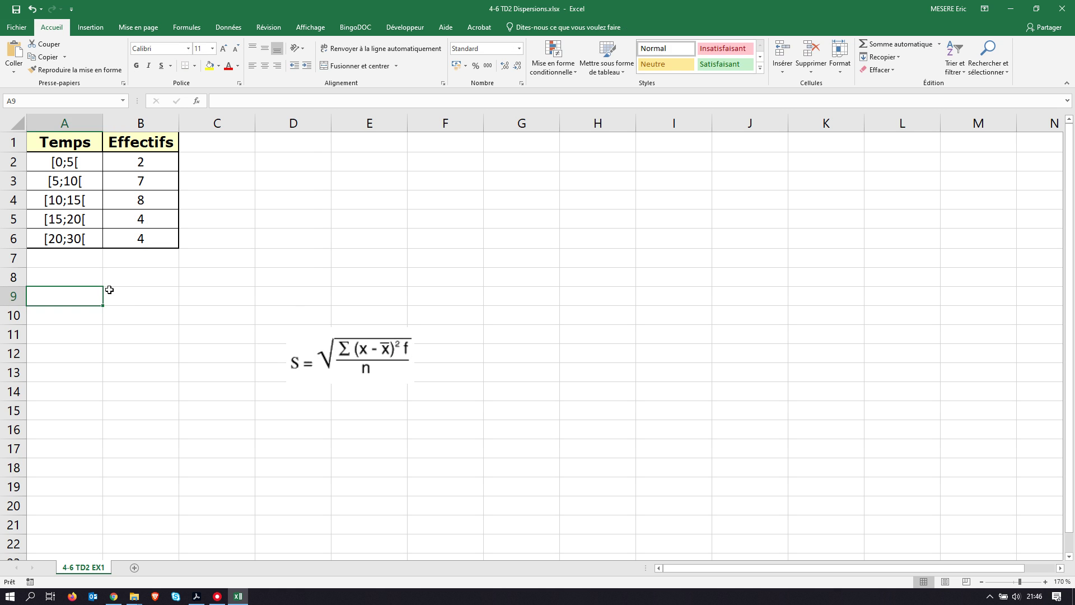
text(X)
click(141, 299)
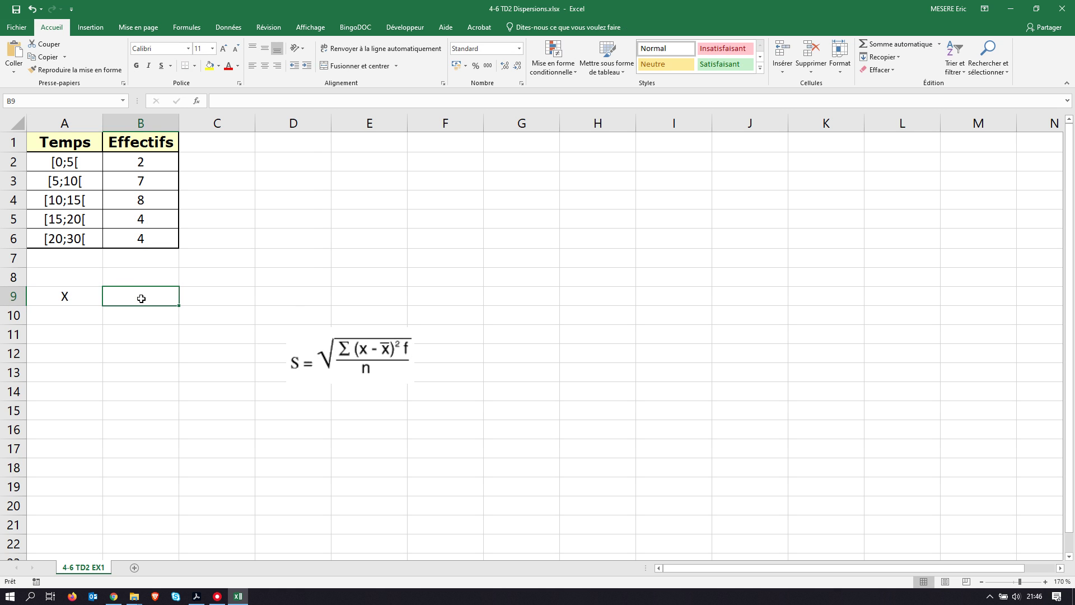
text(Temps)
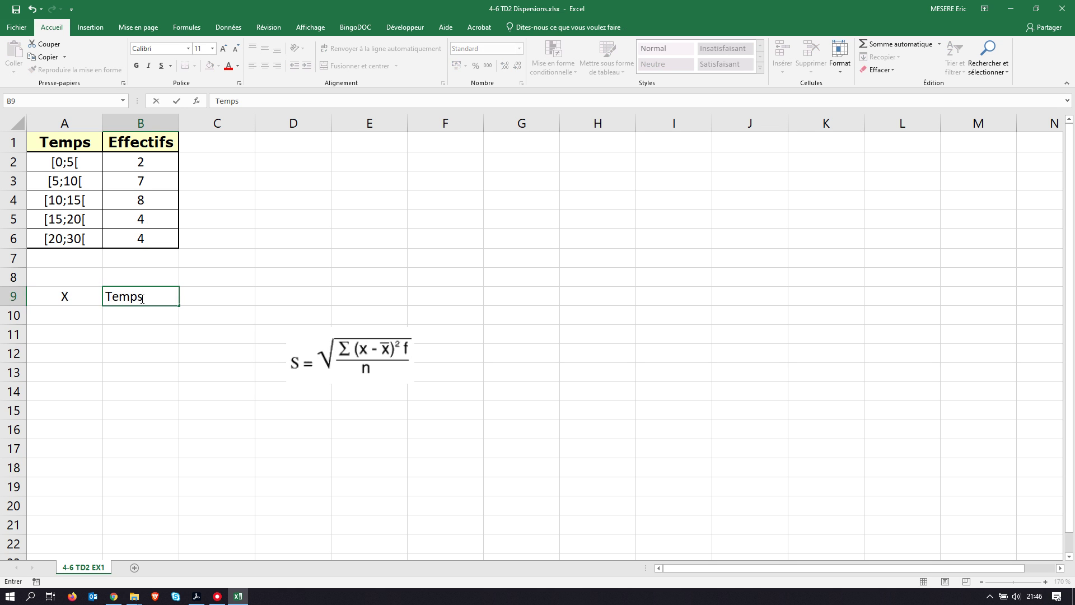
click(120, 350)
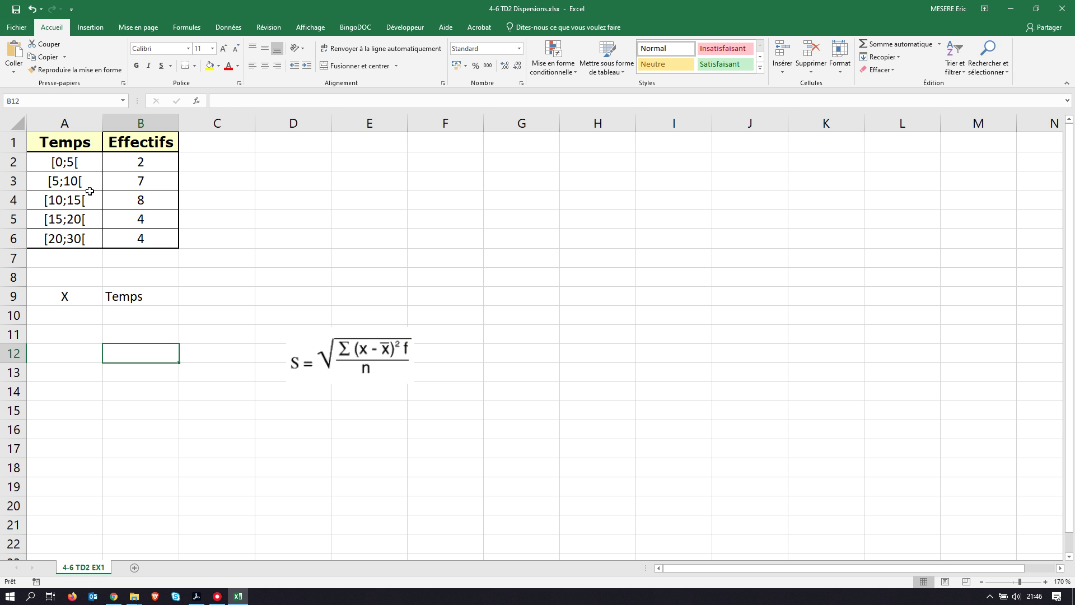
click(133, 165)
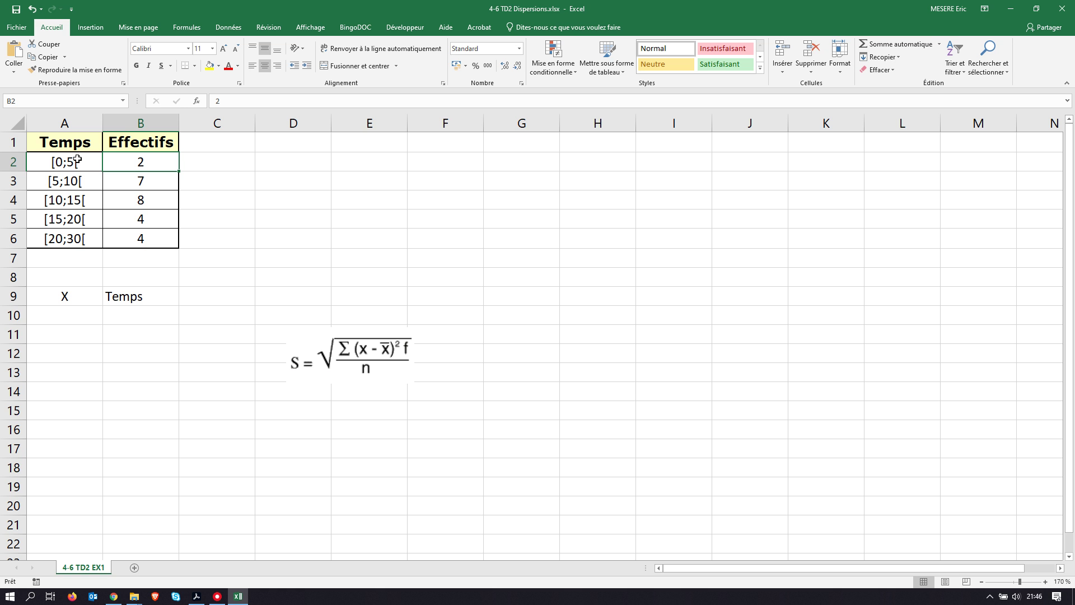
click(140, 182)
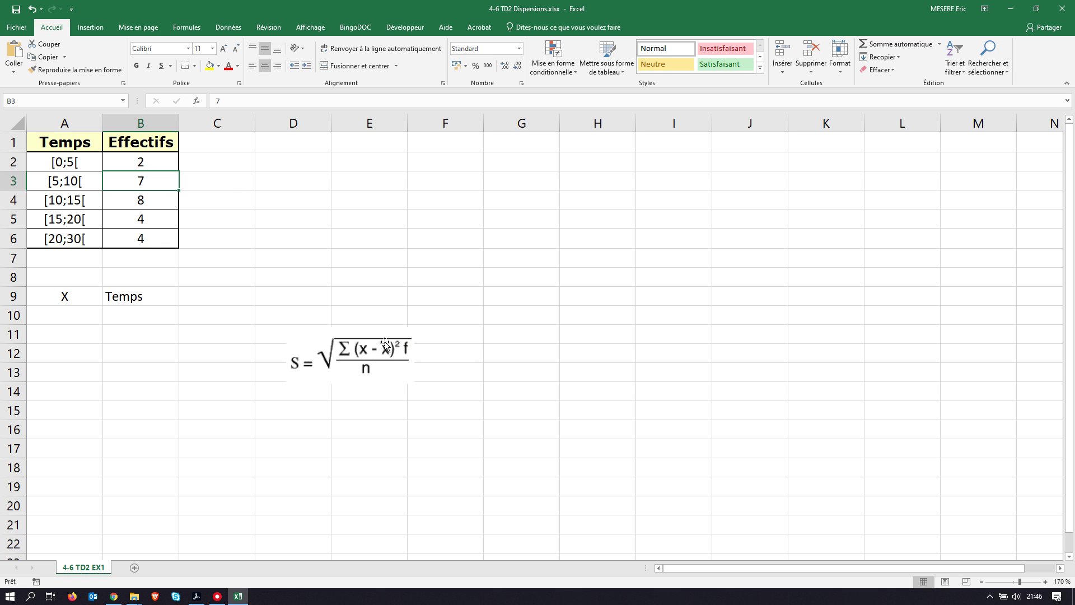
Step: Label cell A10 as Moy(x)
click(84, 315)
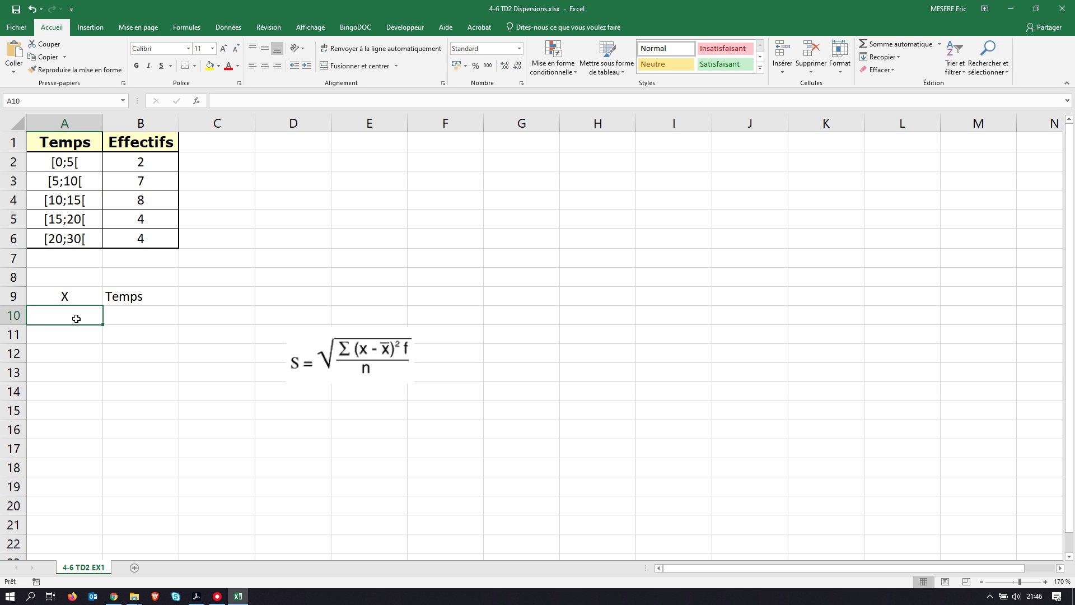
text(Moyenne(x)
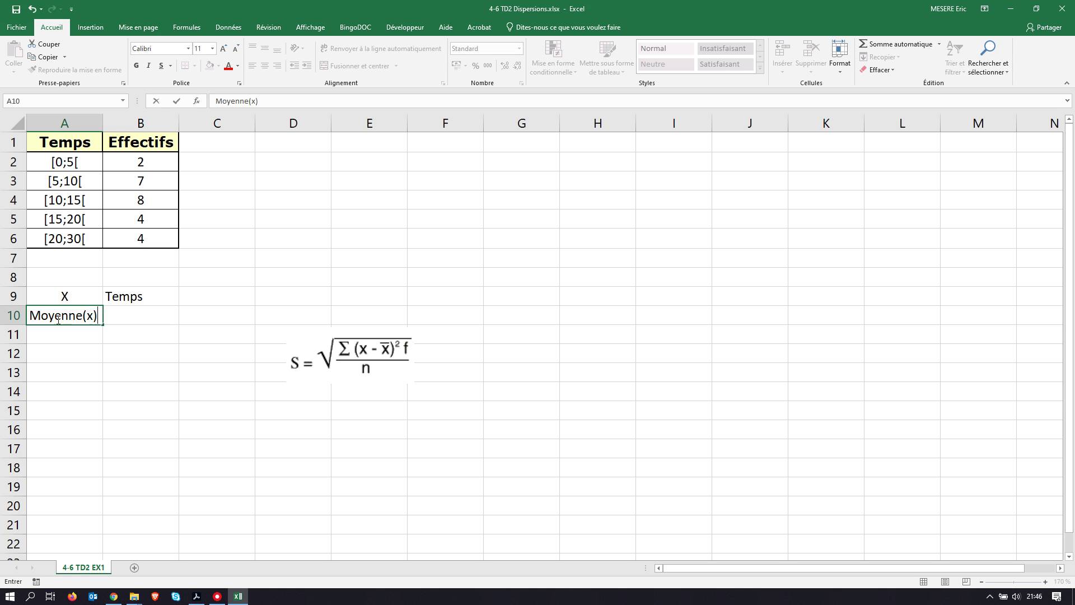
click(56, 317)
key(Delete)
key(Delete)
key(Delete)
key(Delete)
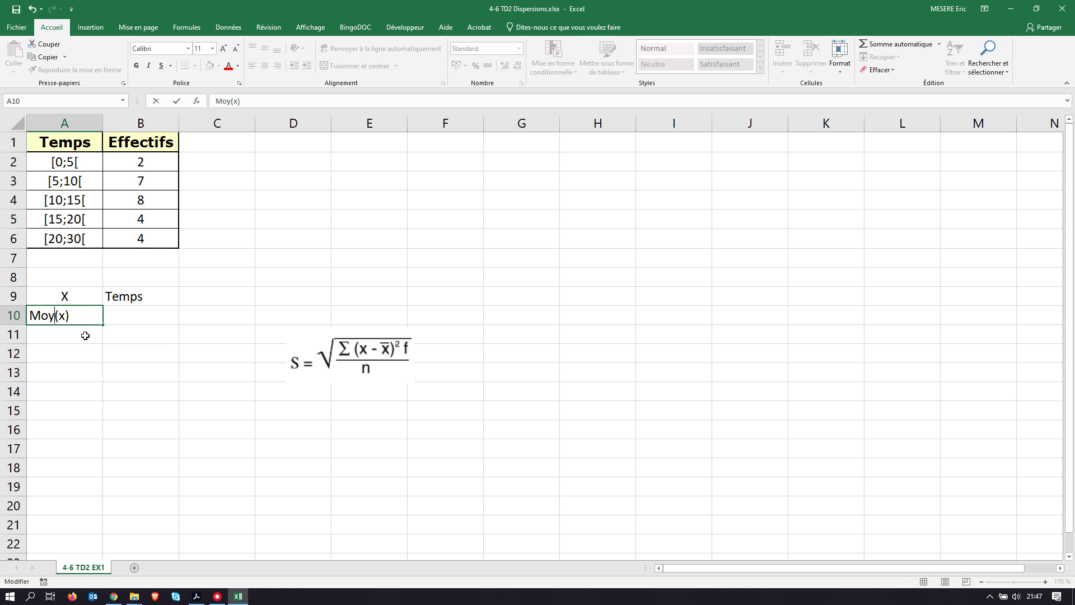
click(85, 335)
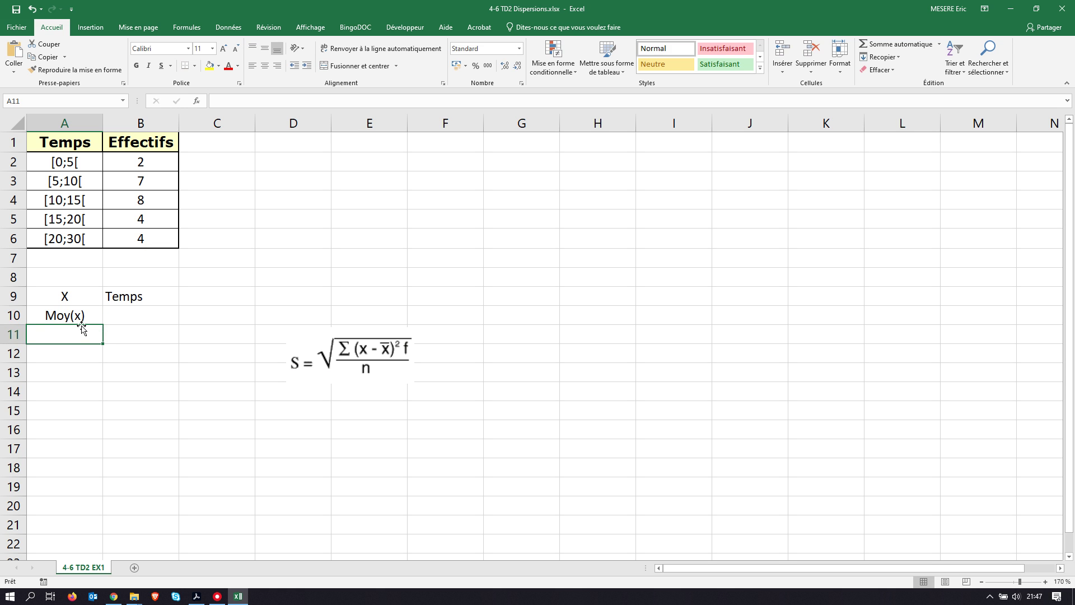
click(123, 313)
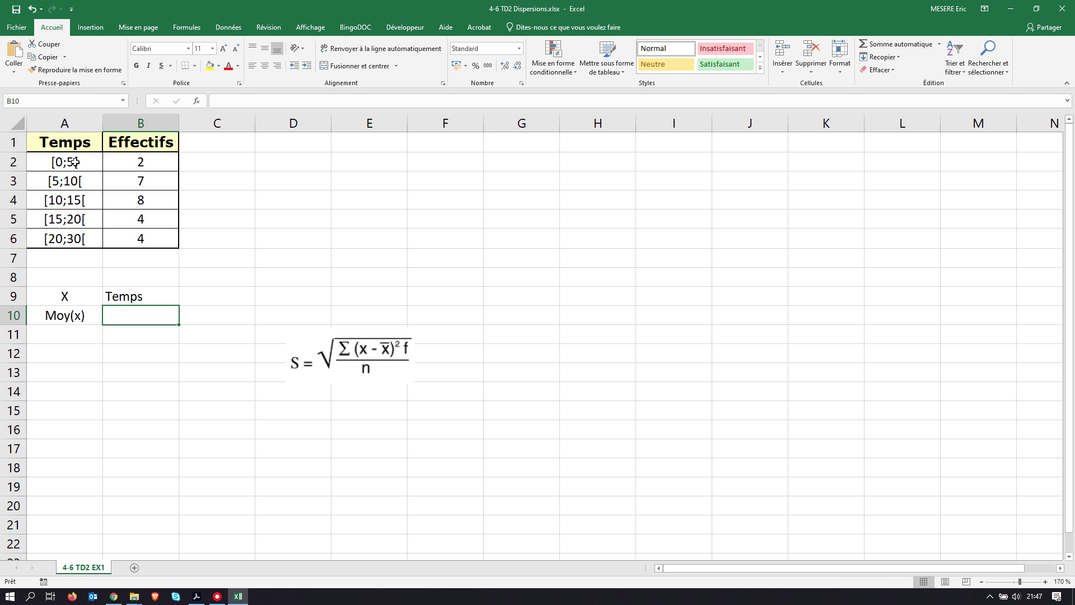
drag(74, 167, 70, 234)
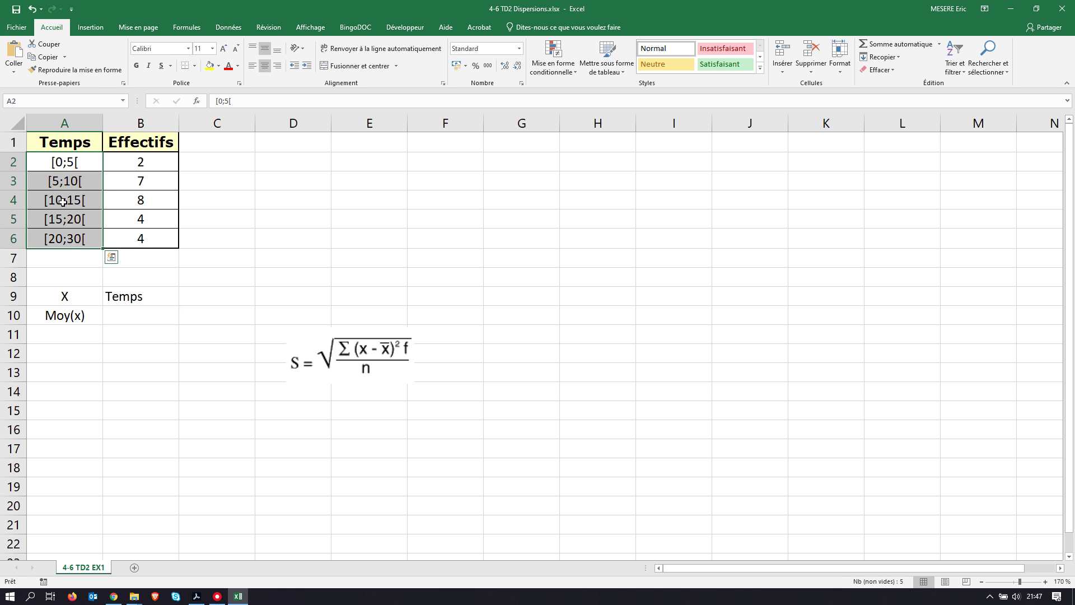
drag(64, 162, 70, 236)
click(193, 144)
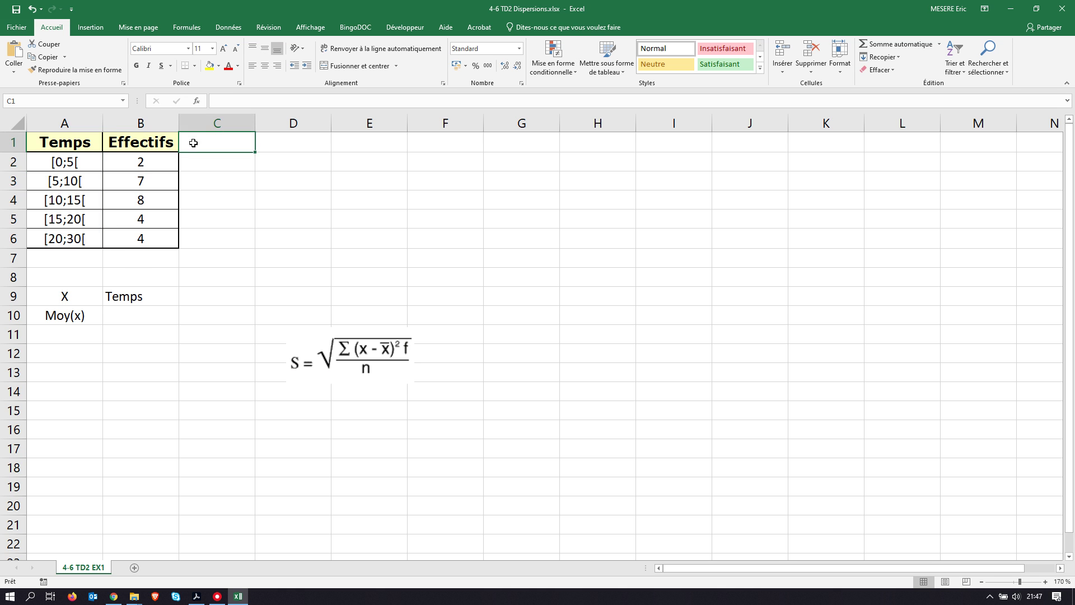
drag(59, 163, 63, 235)
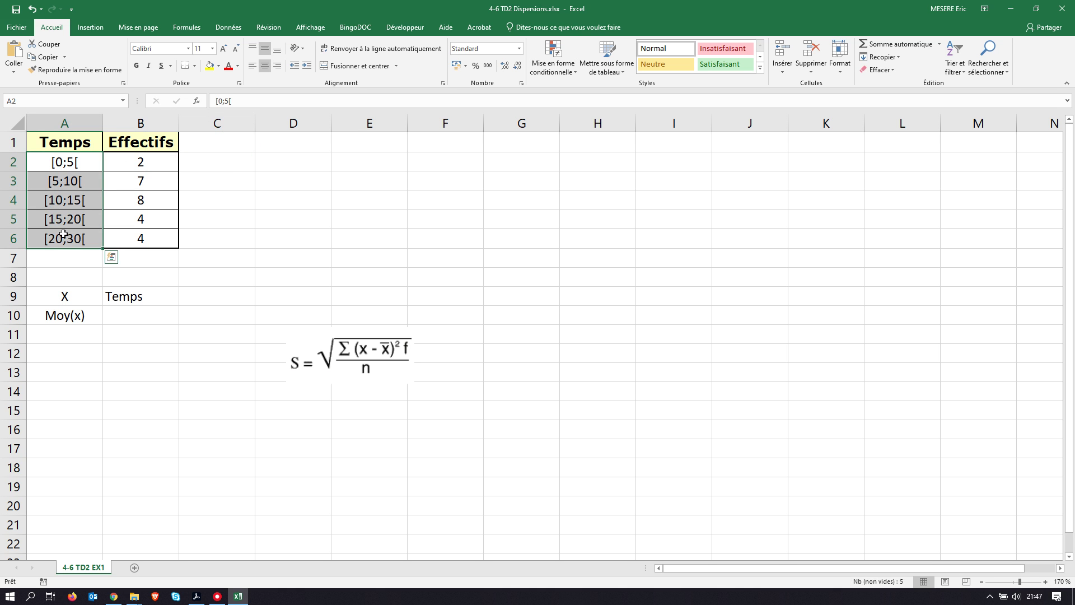
Step: Enter the heading "Centre de classe" in C1 and copy the Effectifs heading's formatting onto it
click(198, 140)
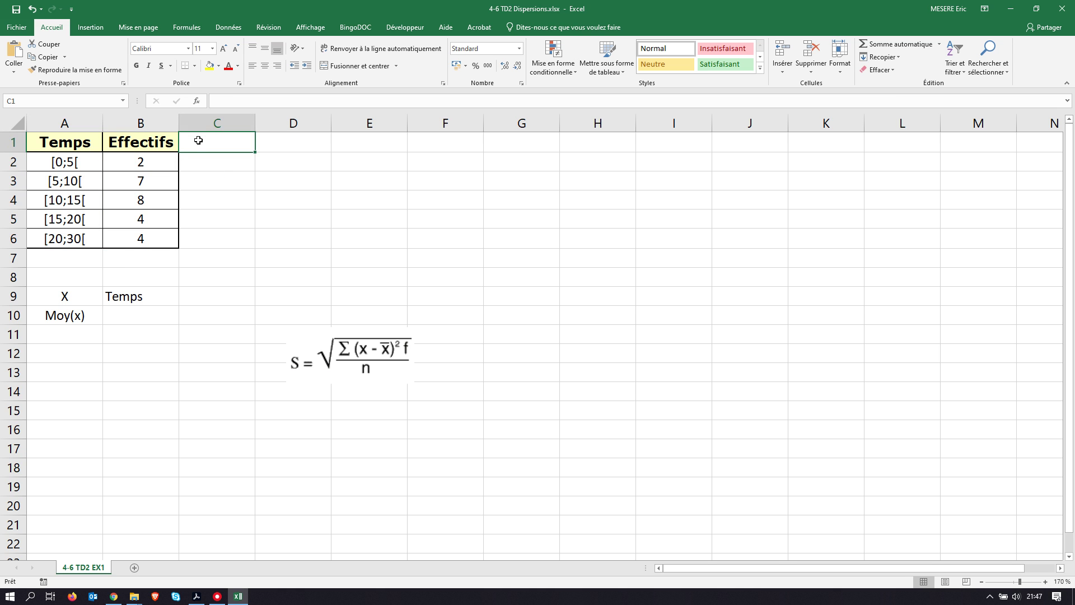
text(Centr)
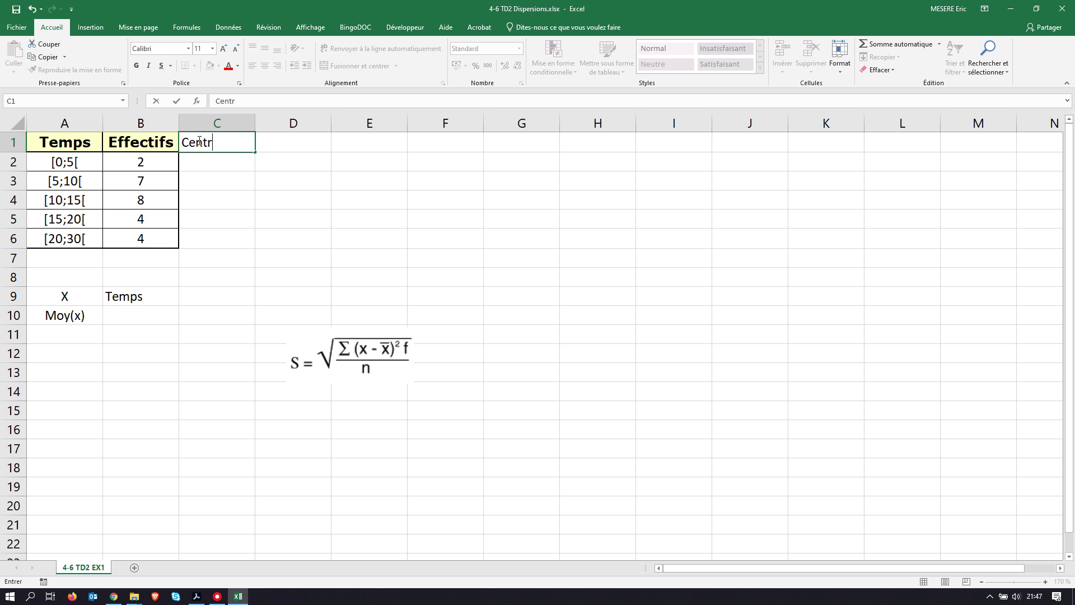
text(e de classe)
click(262, 170)
click(147, 143)
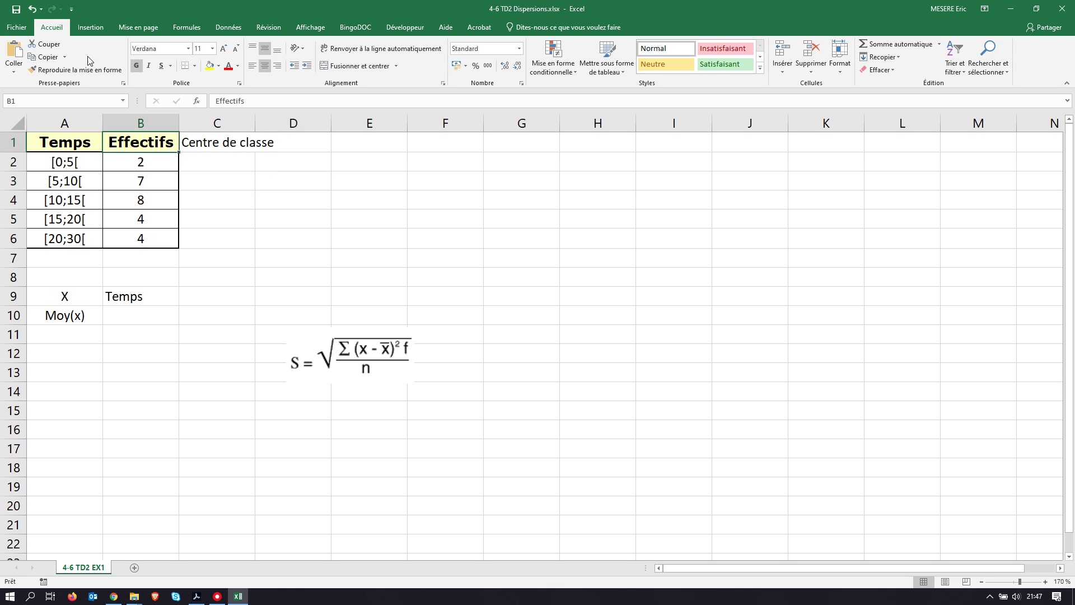
click(76, 69)
click(210, 144)
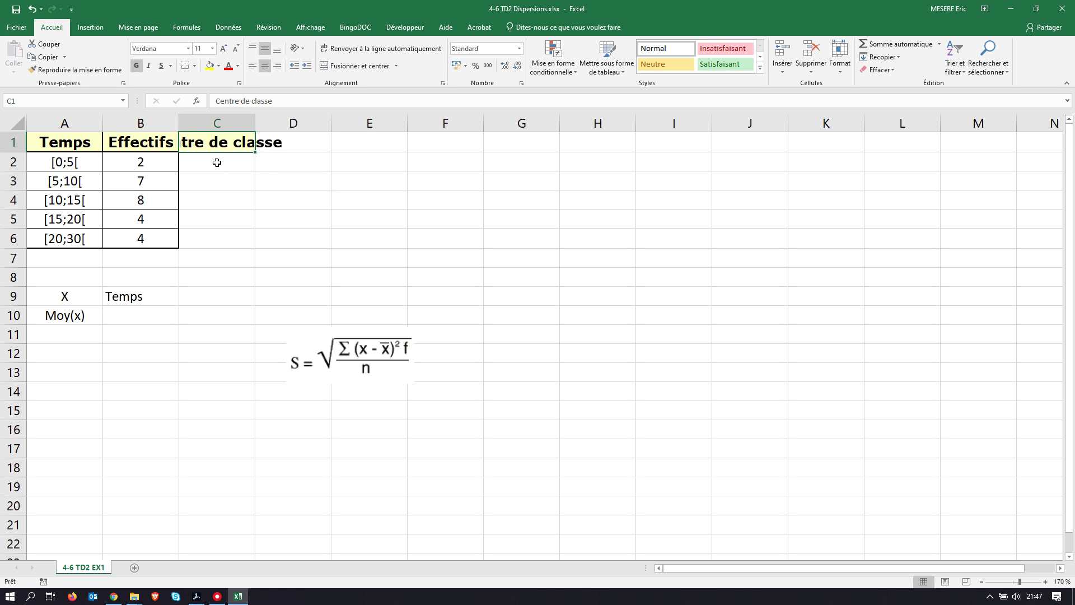
Step: Apply all borders to the empty cells C2:C6
drag(216, 161, 231, 238)
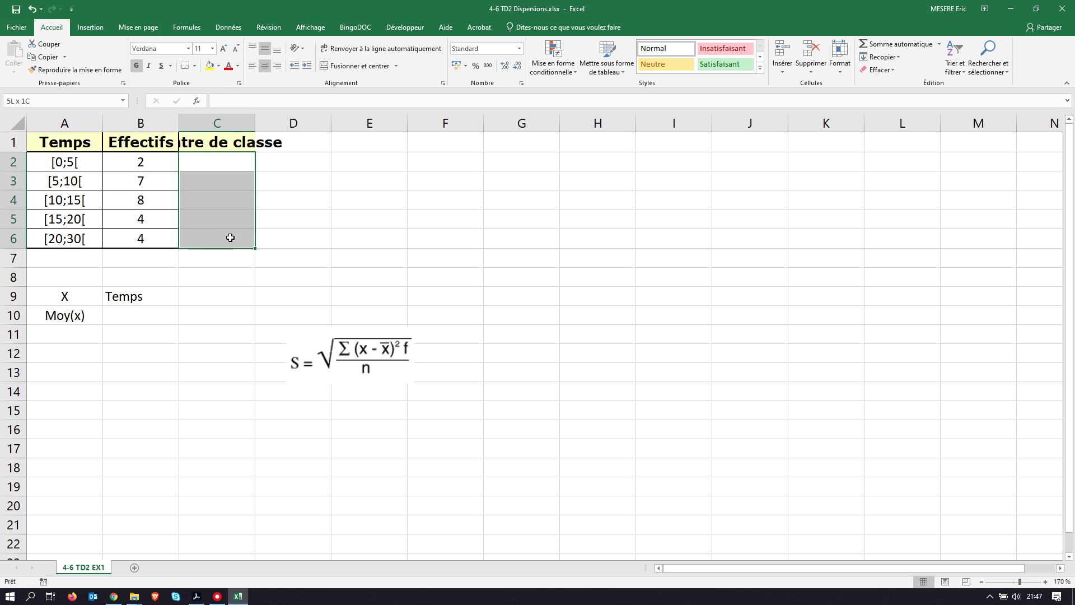
click(194, 65)
click(190, 166)
Step: Wrap the text in heading C1, widen column C so it takes two lines, and autofit the height of row 1
click(244, 143)
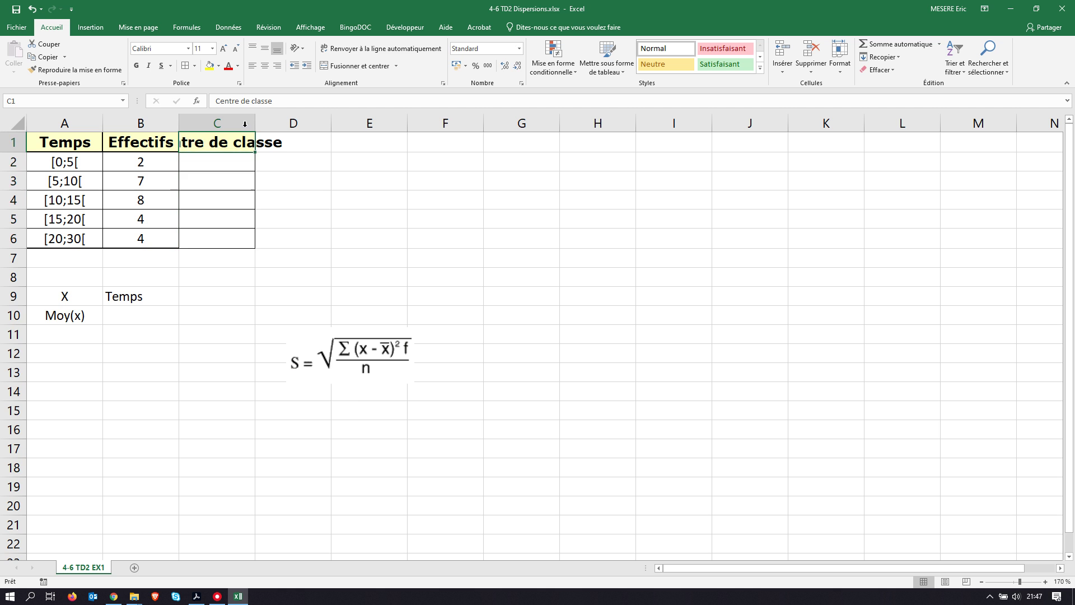
click(341, 49)
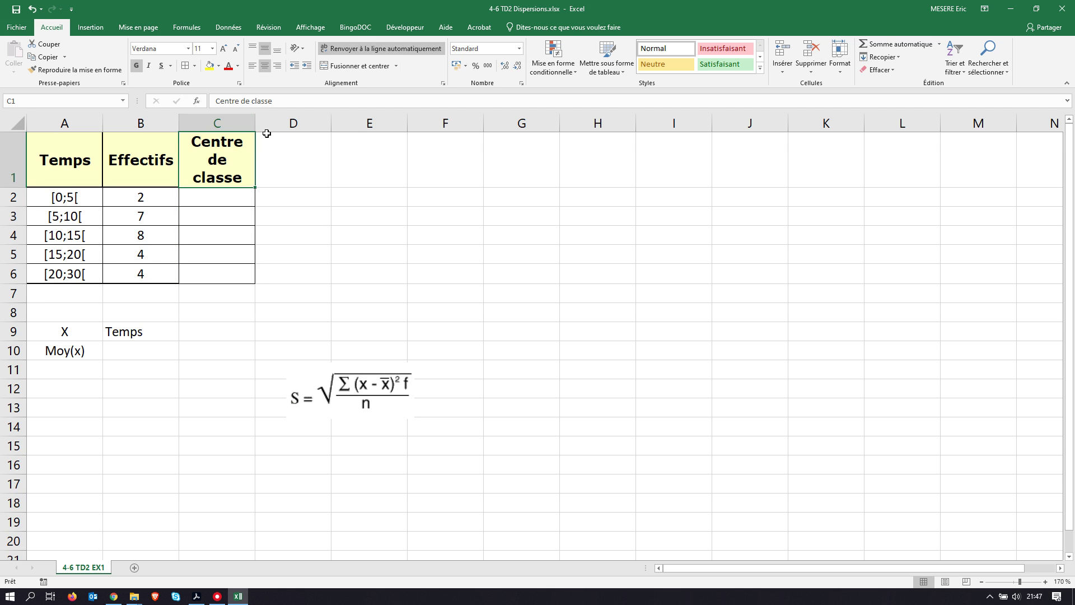
drag(256, 122, 279, 121)
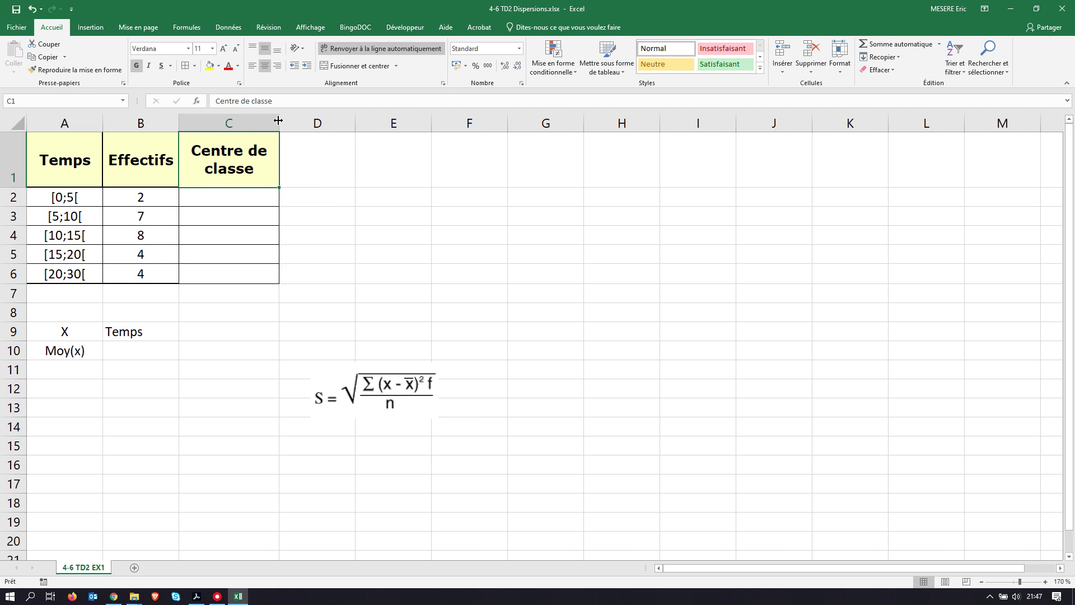
double_click(4, 188)
click(383, 206)
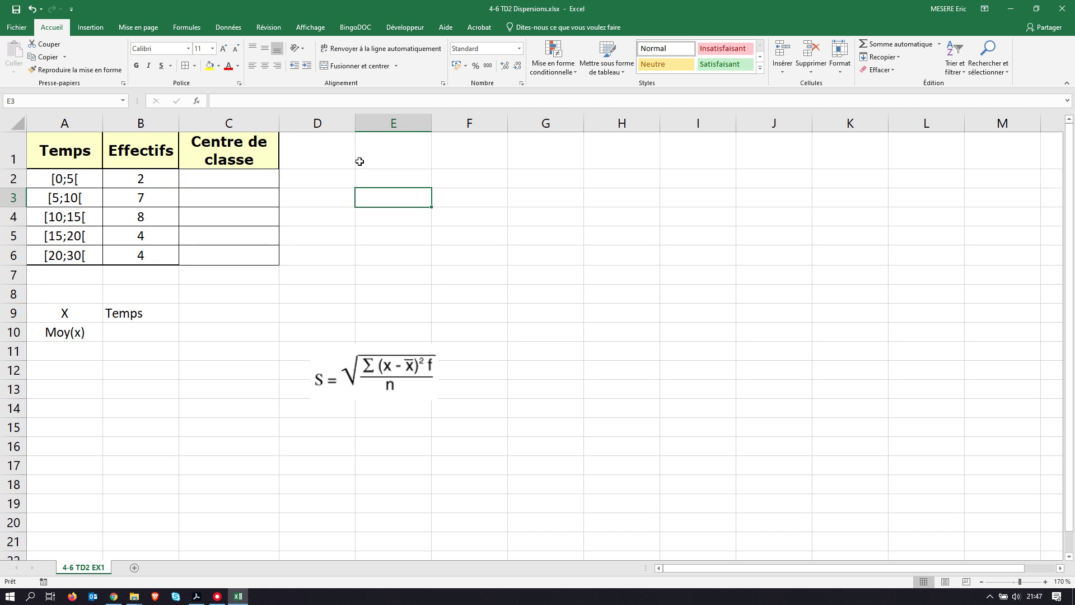
Step: Add an outside border around the Centre de classe heading cell
click(230, 150)
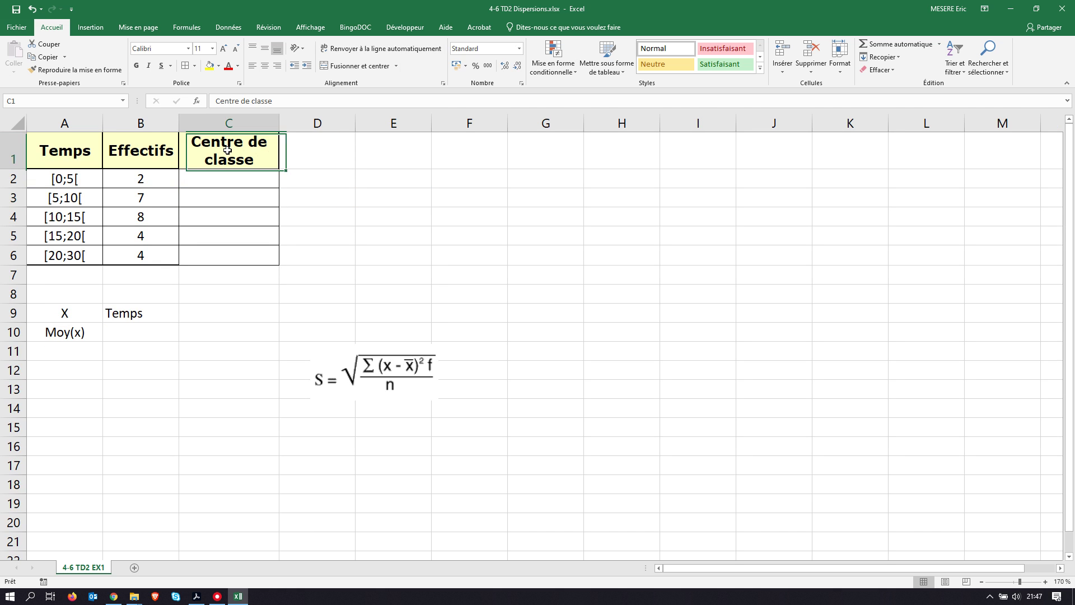
click(194, 66)
click(189, 191)
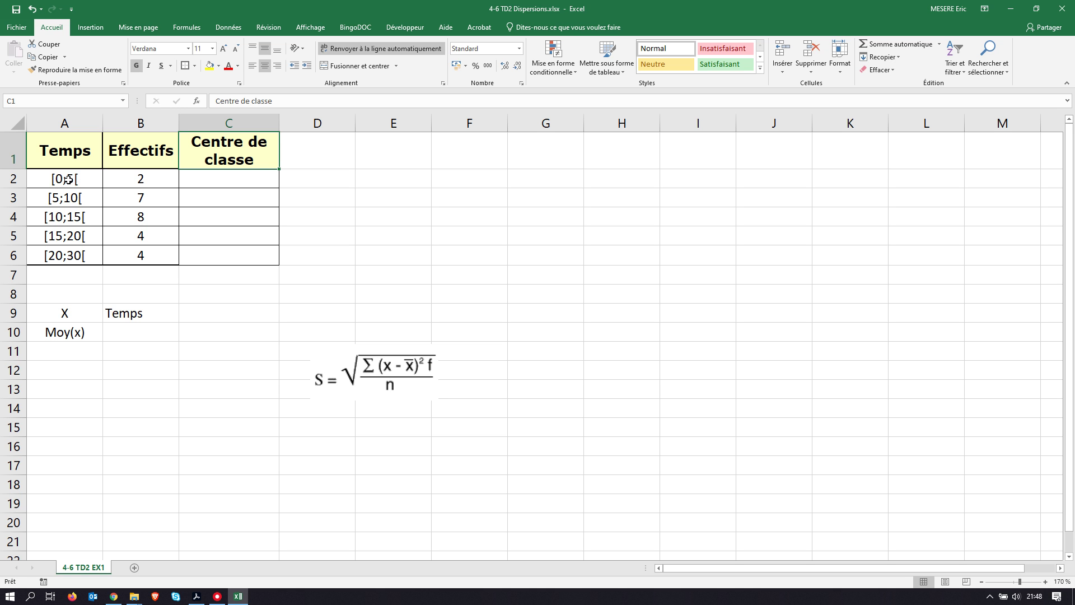
Step: Enter the class centres 2,5, 7,5 and 12,5 in cells C2 to C4
click(227, 178)
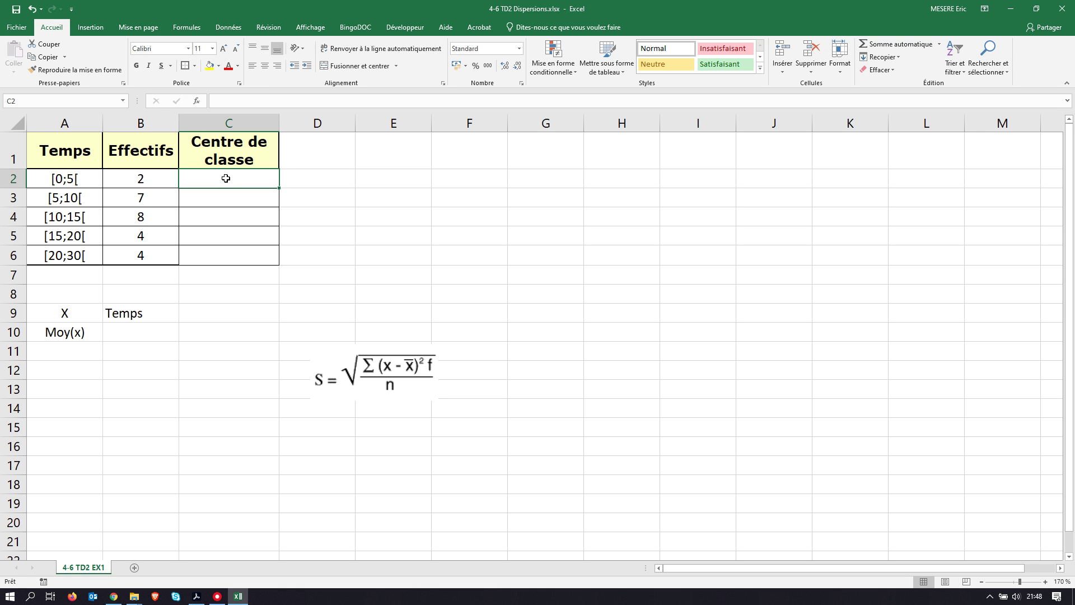
text(2,5)
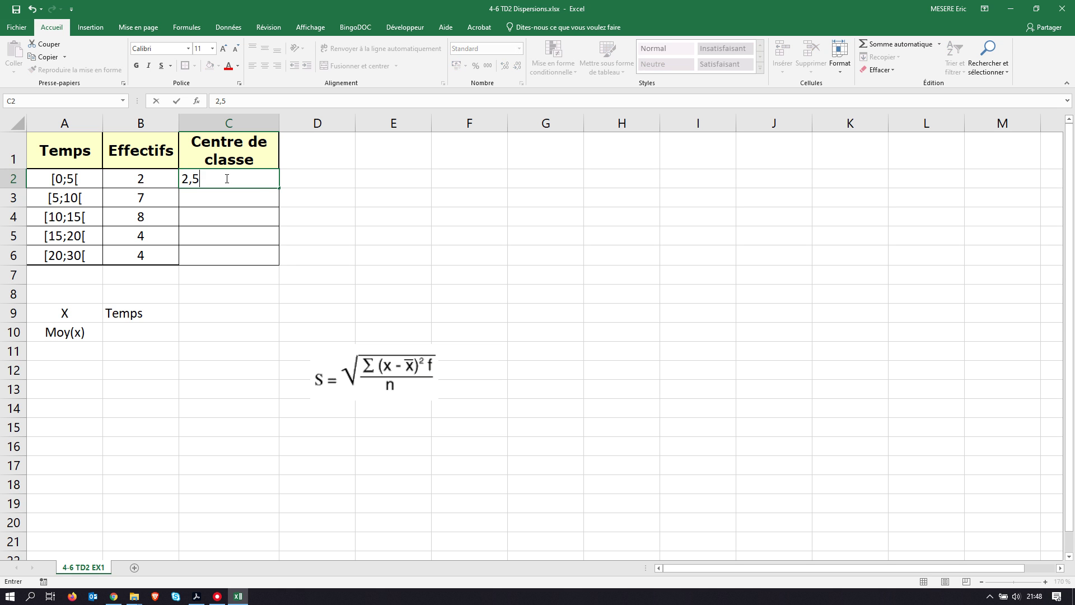
click(248, 197)
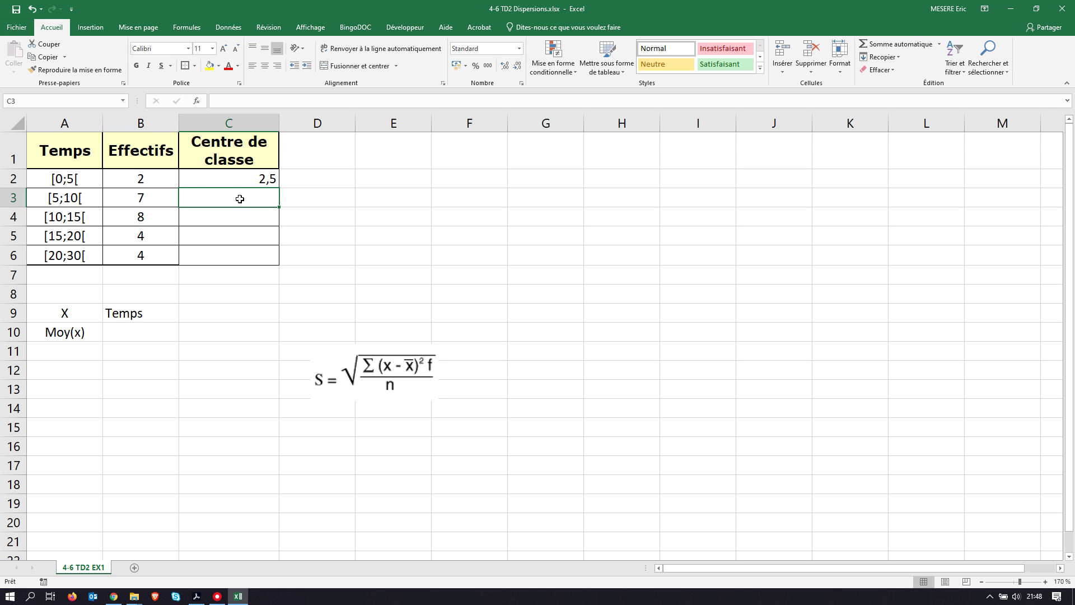
text(7,5)
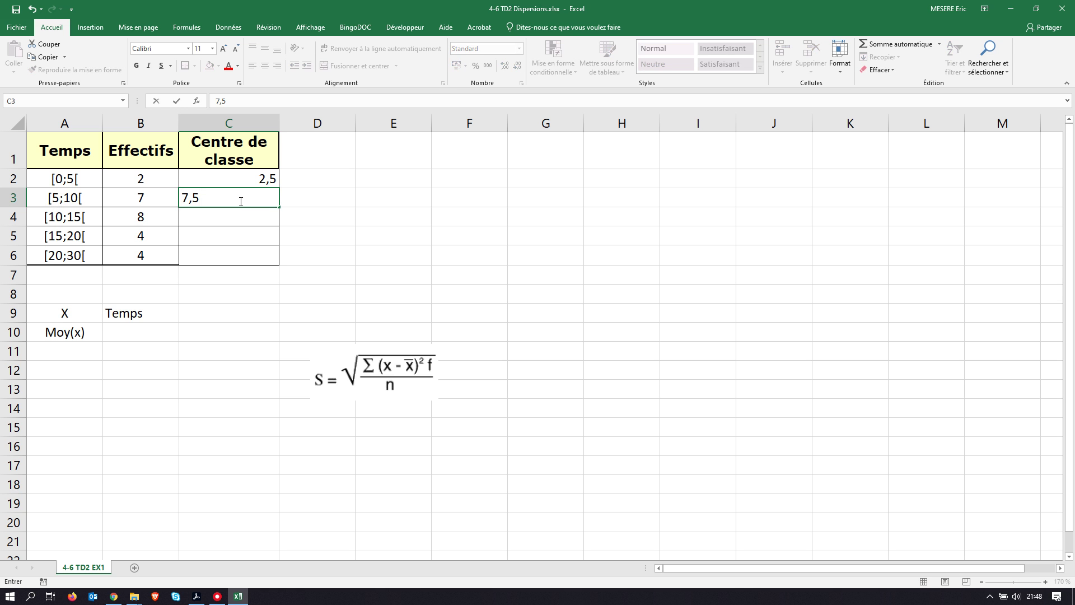
click(239, 214)
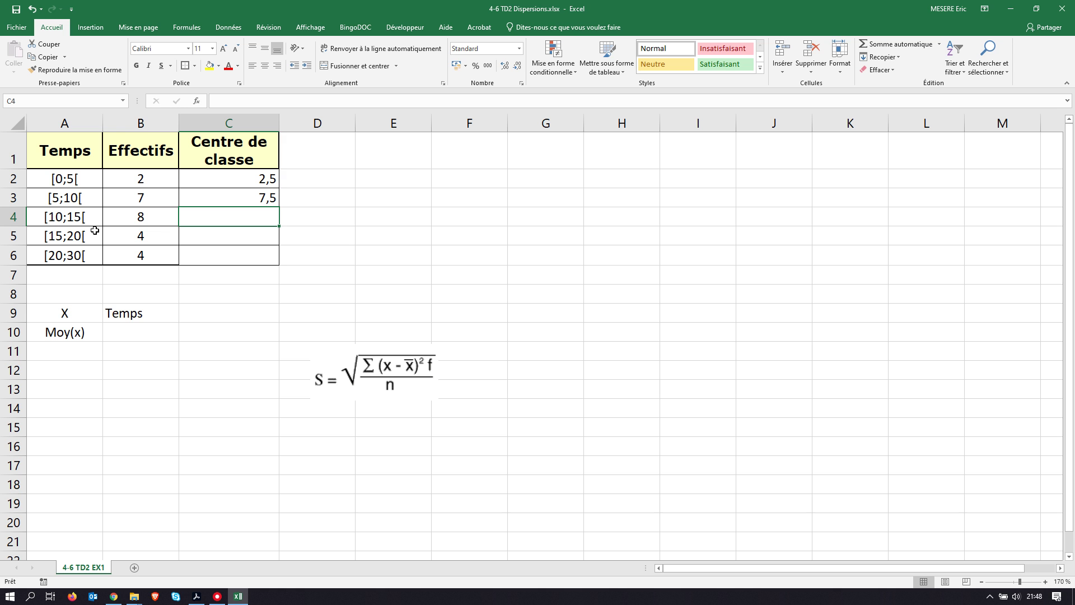
text(12,5)
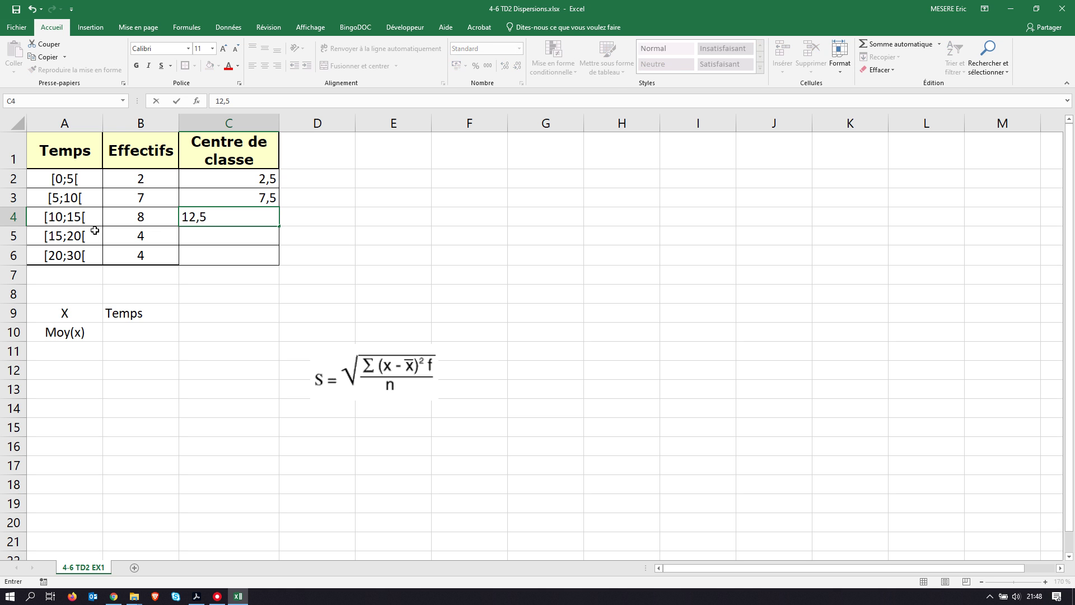
key(Return)
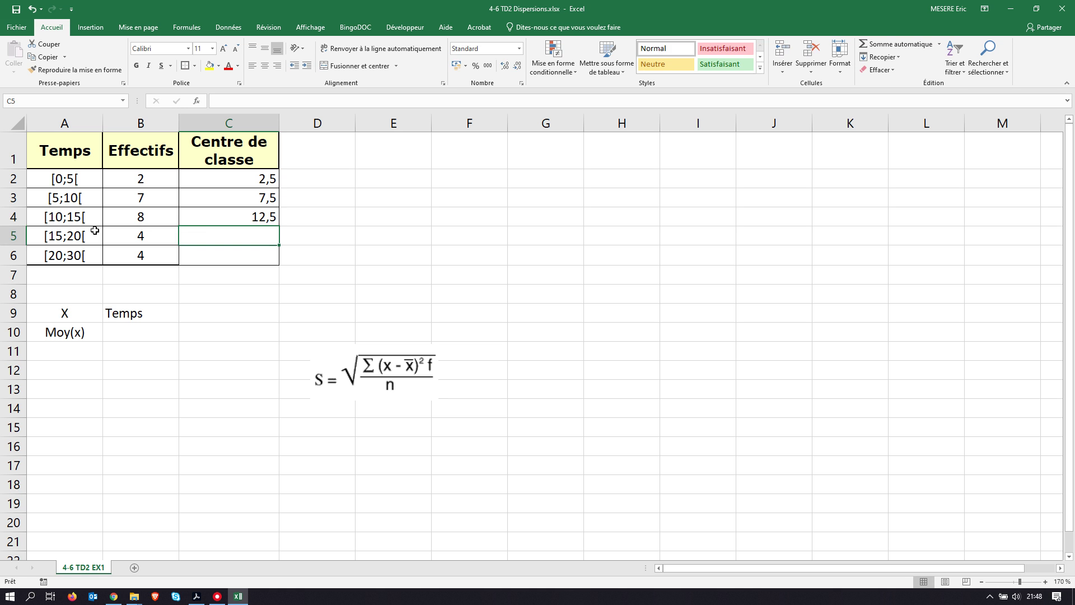
Step: Enter the class centres 17,5 and 25 in cells C5 and C6, and centre the values in C2:C6 horizontally
text(17,)
text(5)
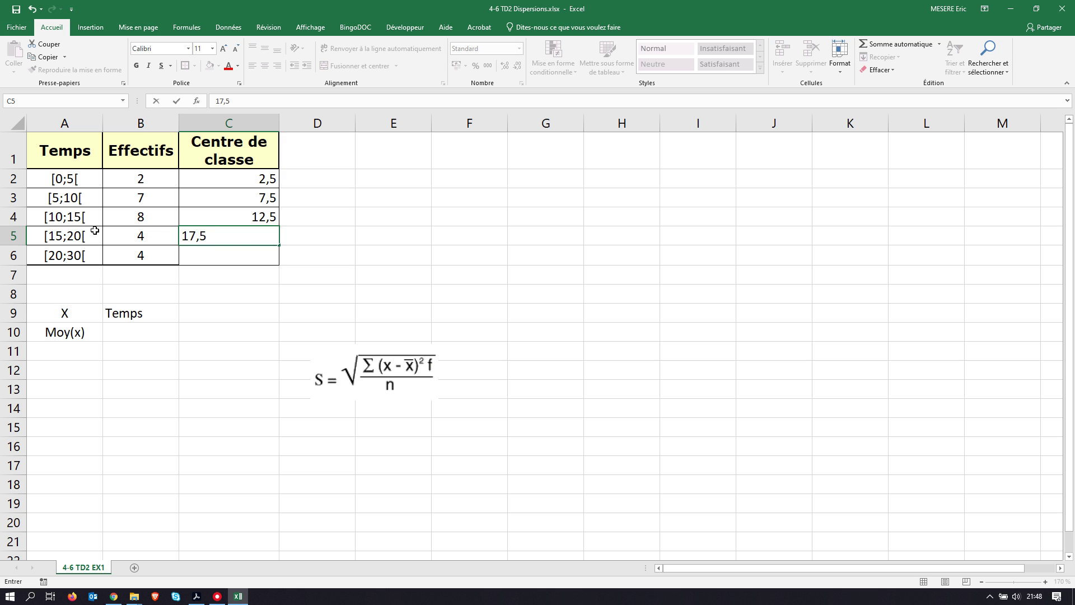
key(Return)
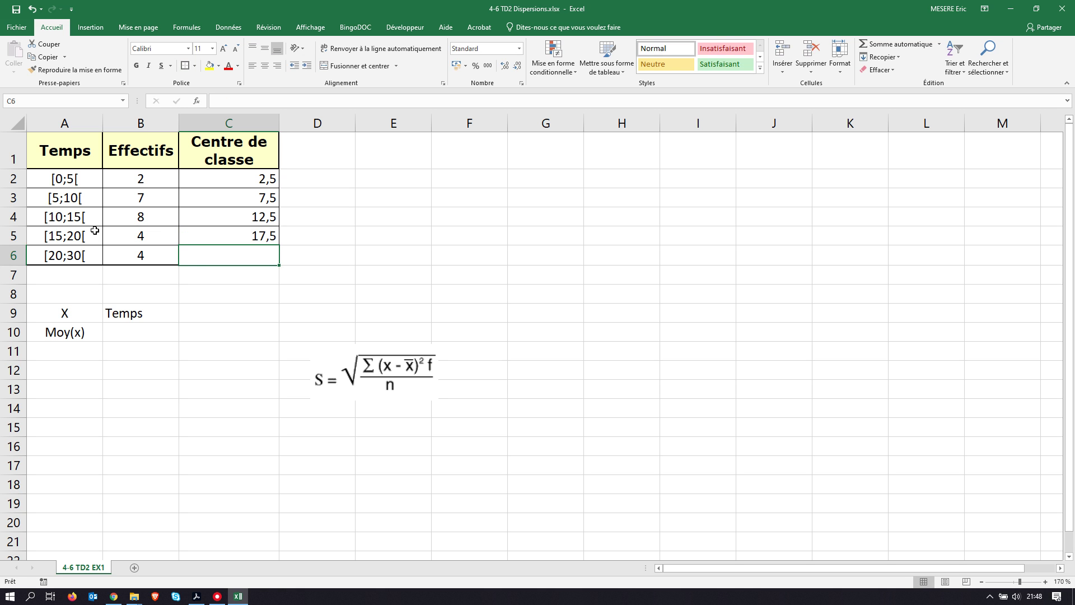
text(25)
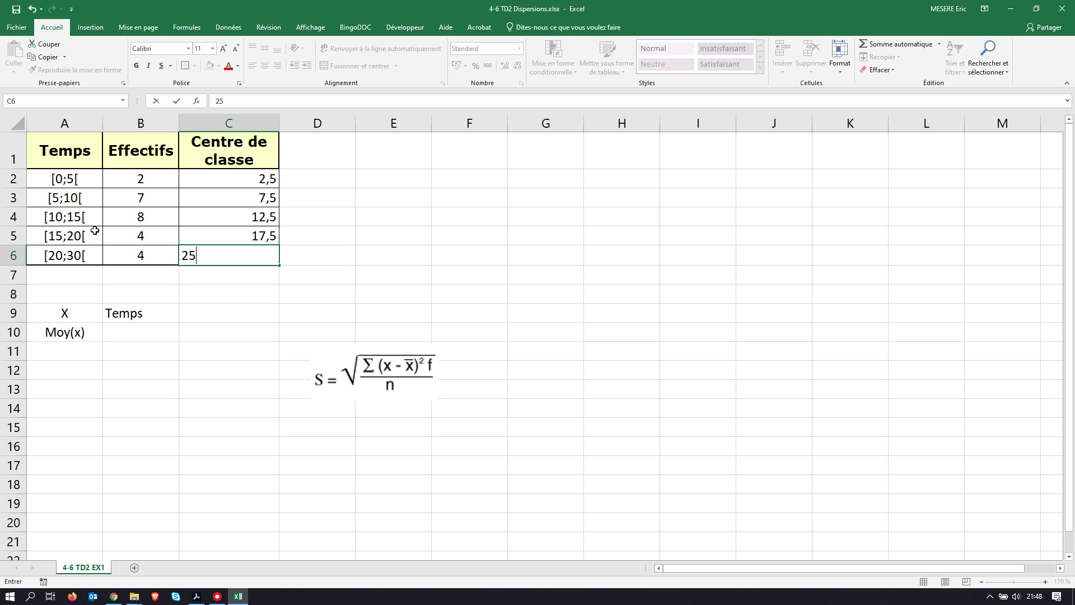
click(207, 302)
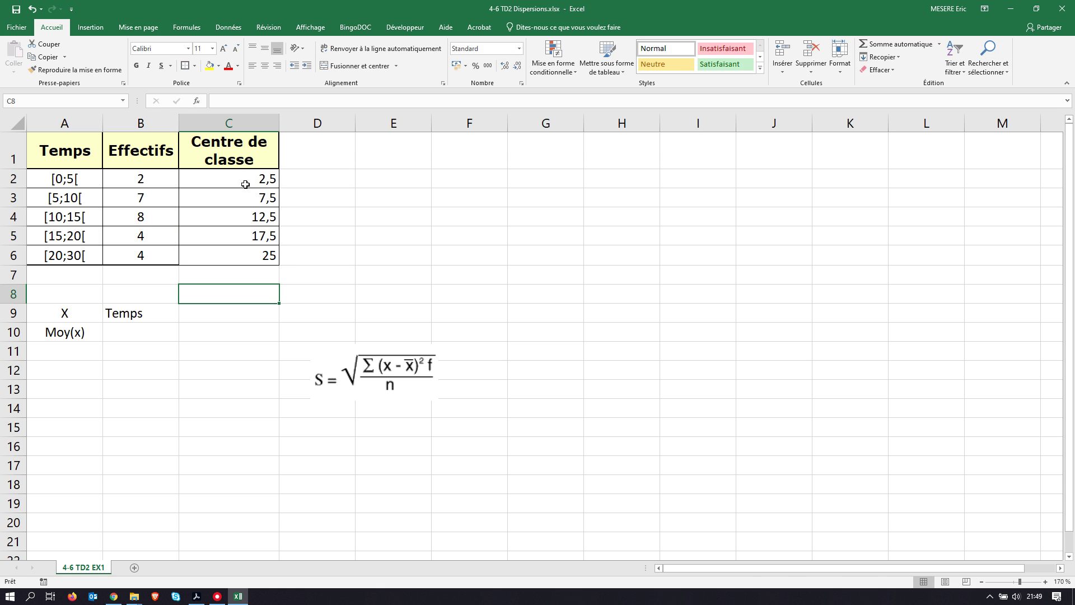
drag(247, 184, 246, 259)
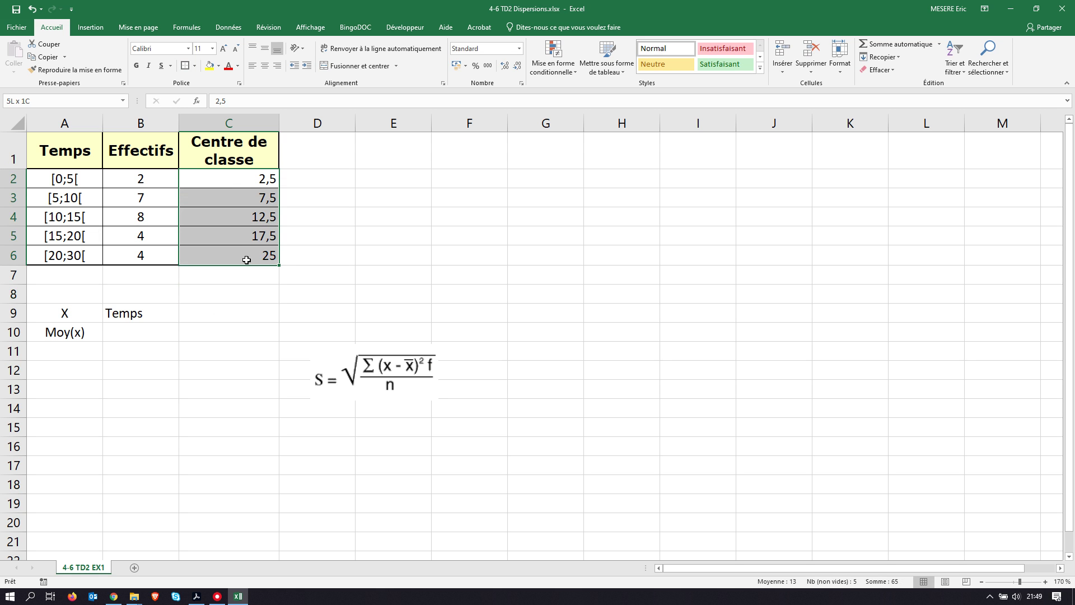
click(265, 65)
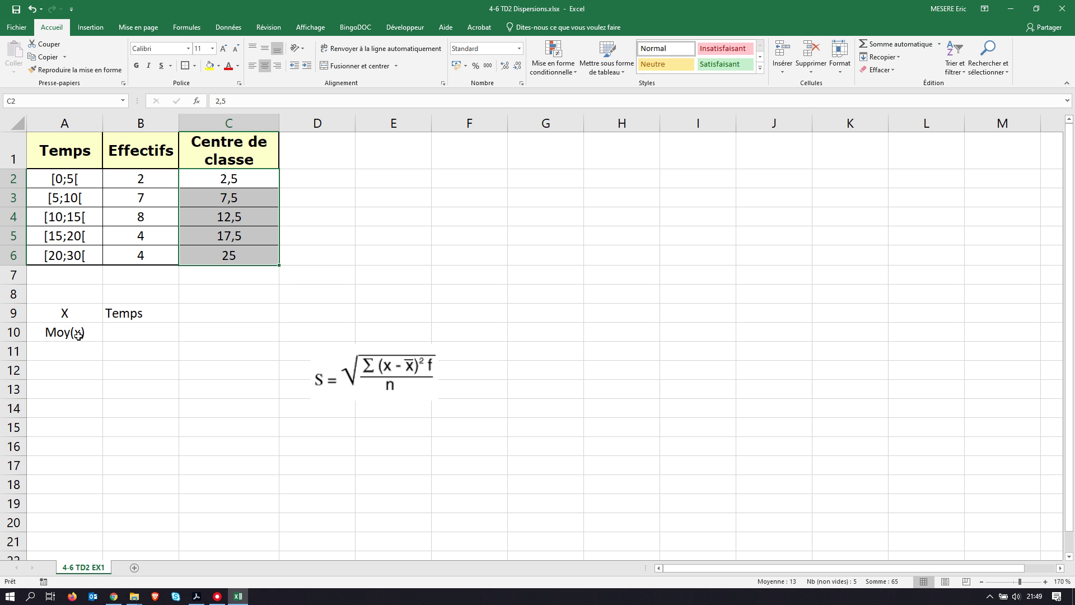
Step: Examine how each Effectifs value pairs with its class centre in rows 2 to 4 for the weighted mean in B10
click(124, 331)
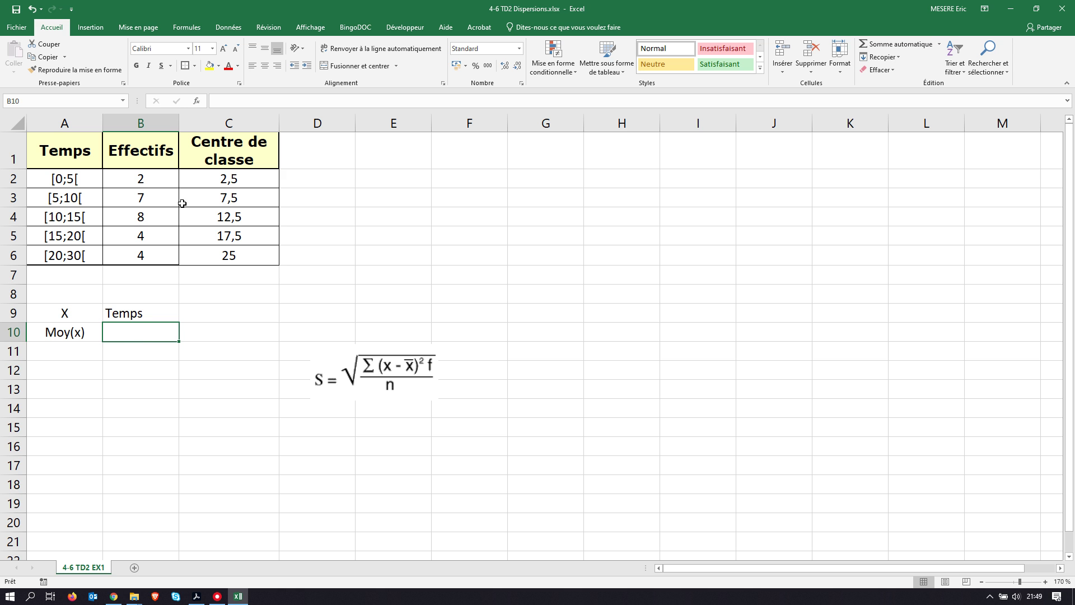
click(139, 178)
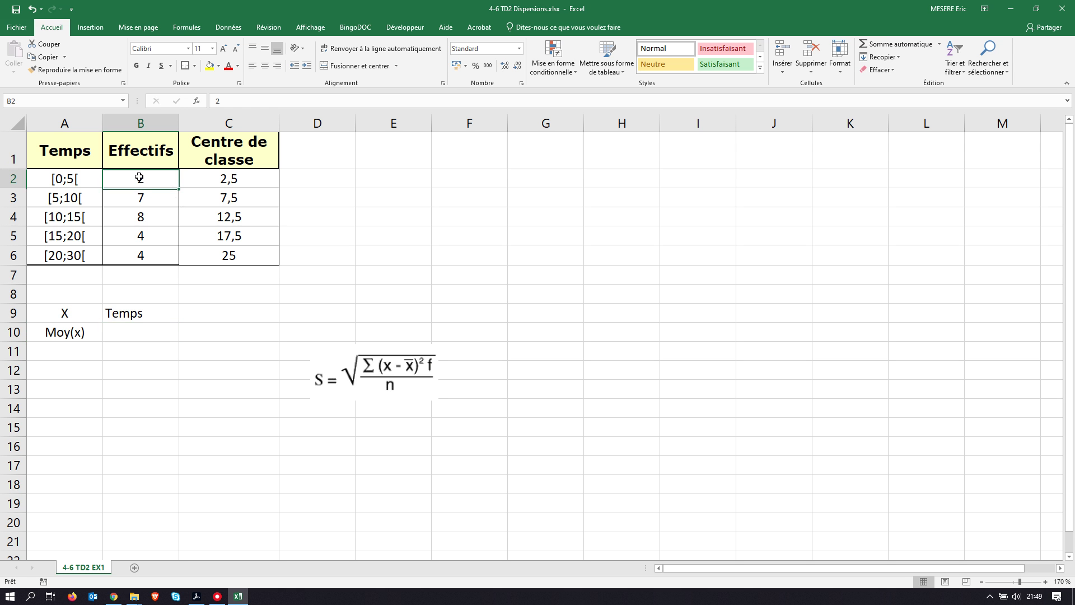
click(230, 179)
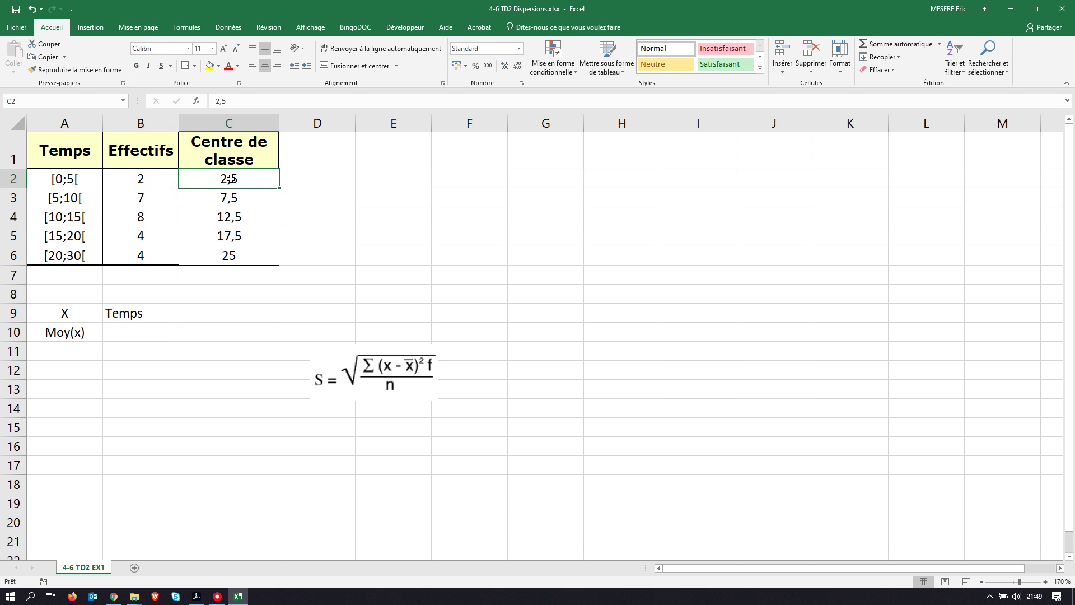
click(134, 200)
click(225, 199)
click(145, 219)
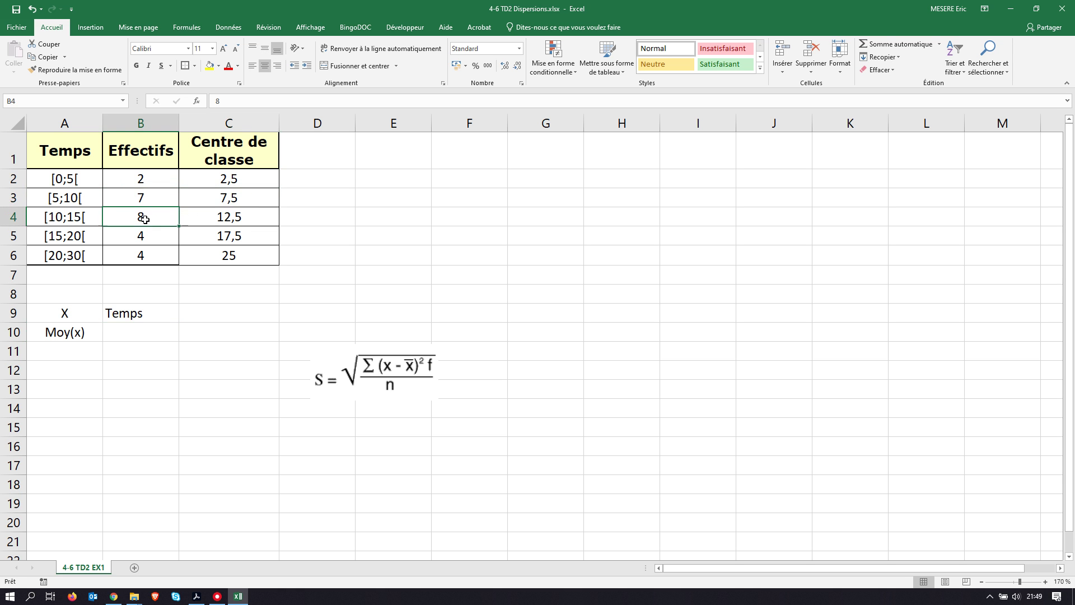
click(213, 216)
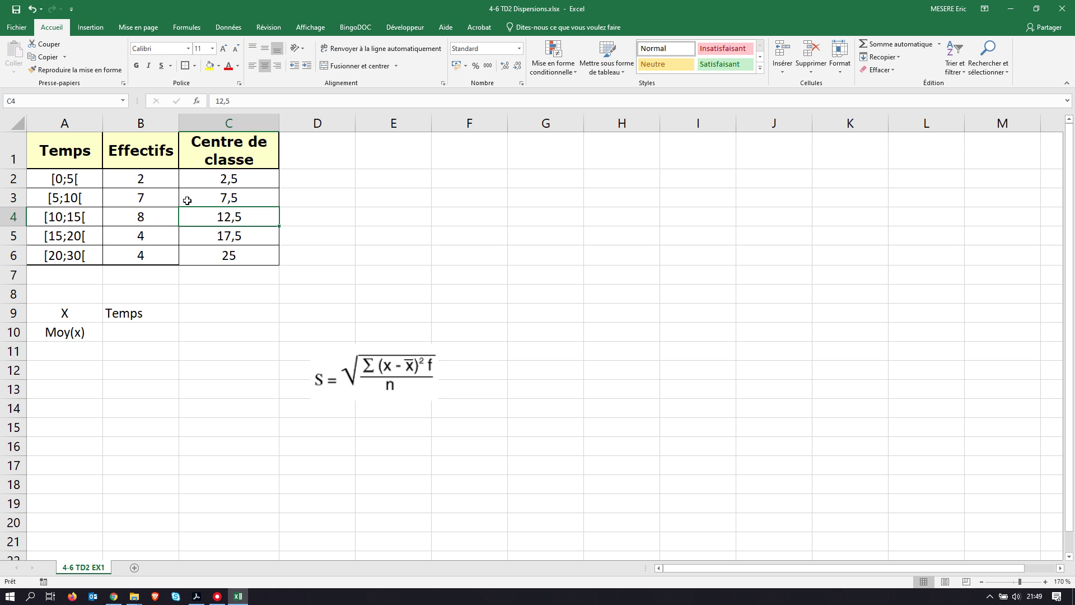
click(125, 332)
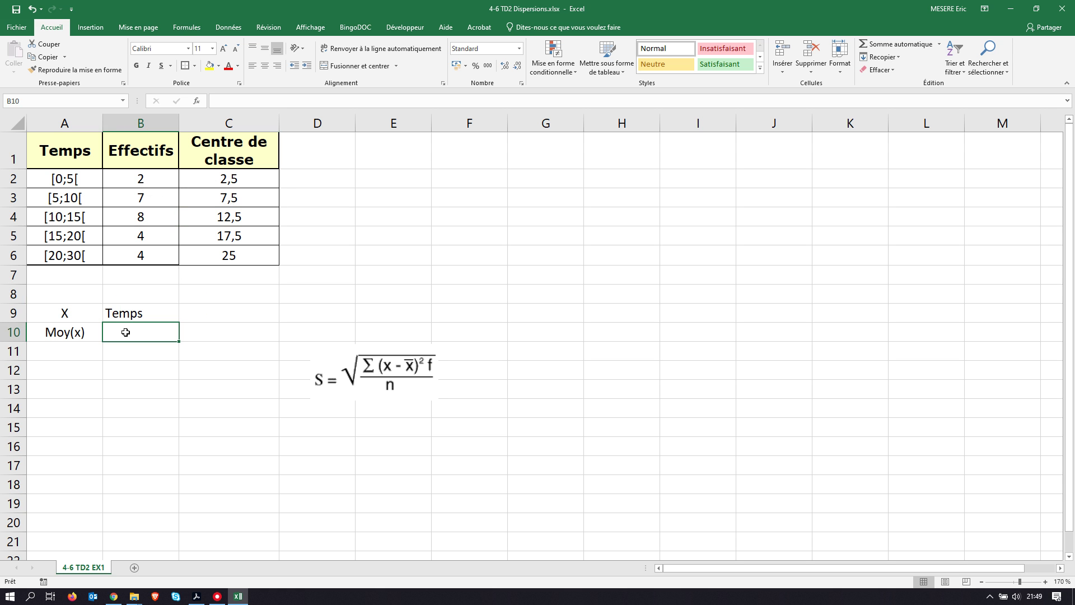
Step: Total the Effectifs column in cell B7 with =SOMME(B2:B6)
click(140, 278)
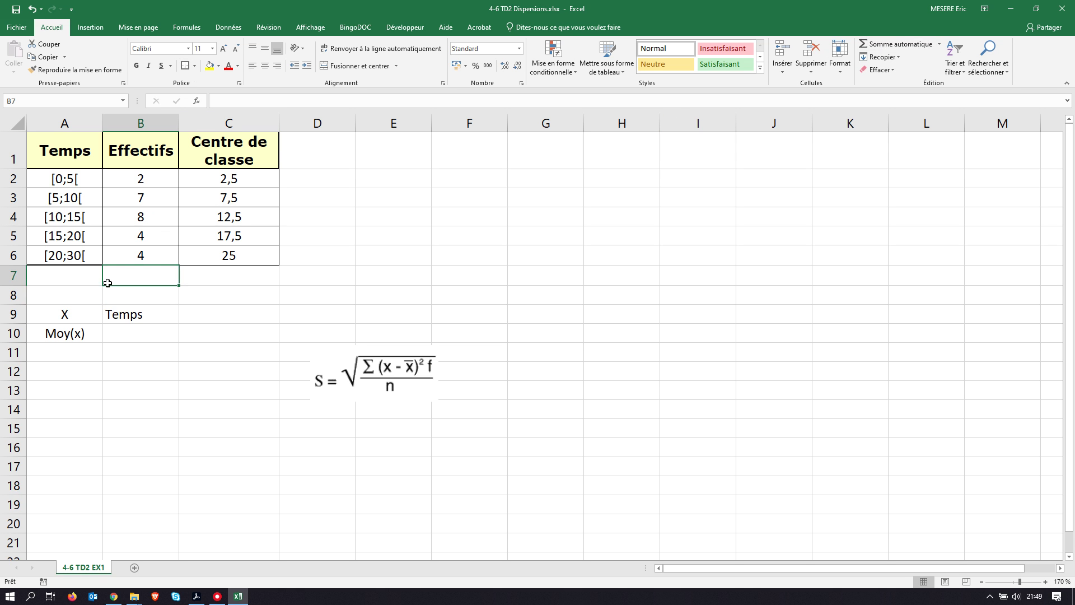
text(=somme()
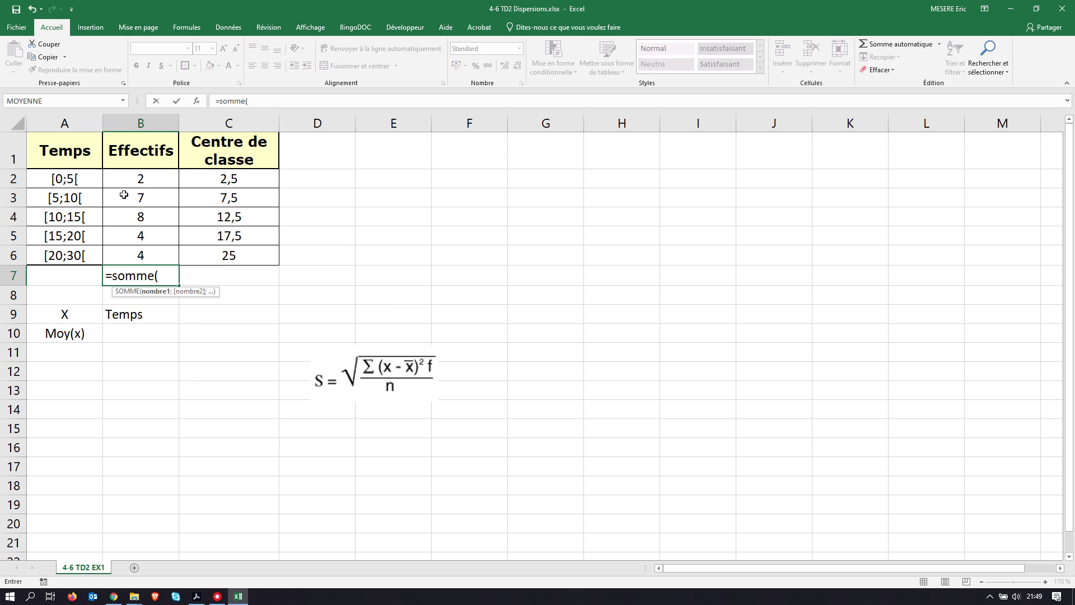
drag(140, 179, 143, 255)
key(Return)
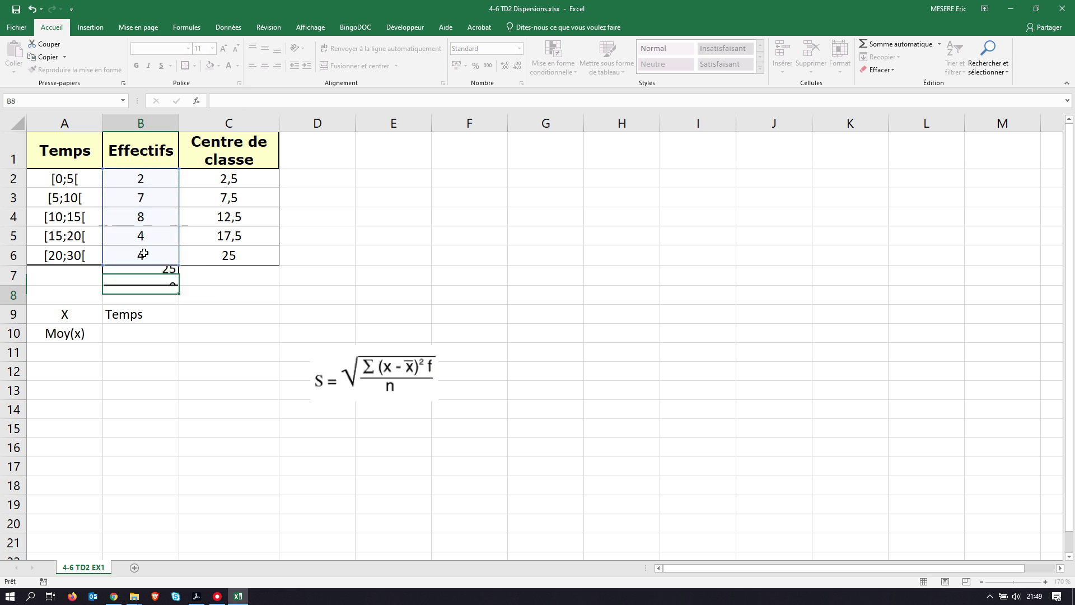
Step: Centre and bold the Effectifs total in B7 and give the cell an outside border
click(158, 279)
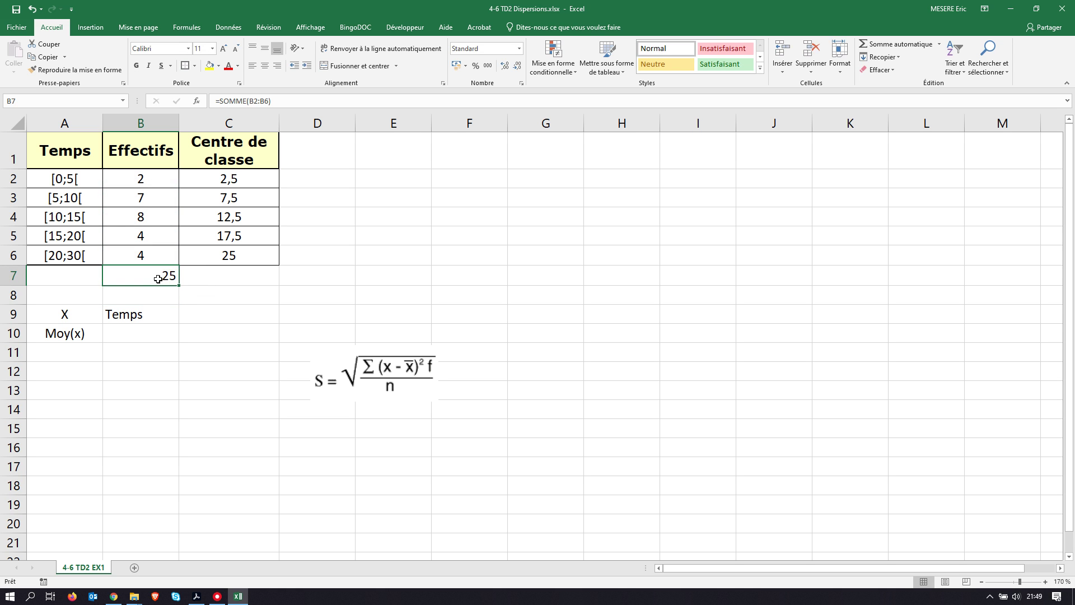
click(264, 65)
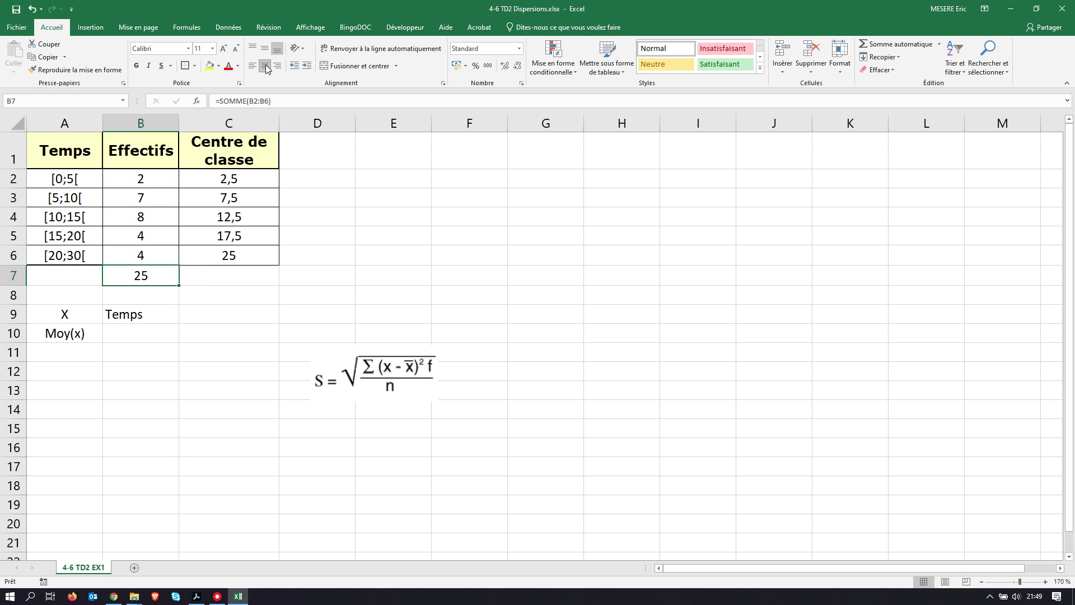
click(137, 66)
Step: Calculate the weighted mean in cell B10, beside Moy(x), with =SOMMEPROD(B2:B6;C2:C6)/B7
click(149, 336)
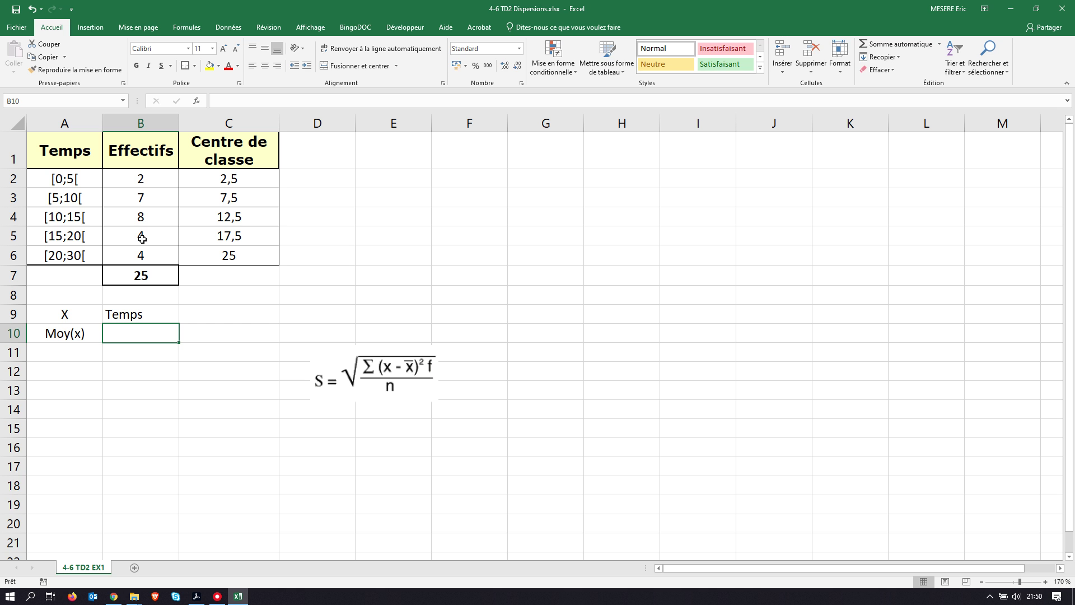
text(=somme)
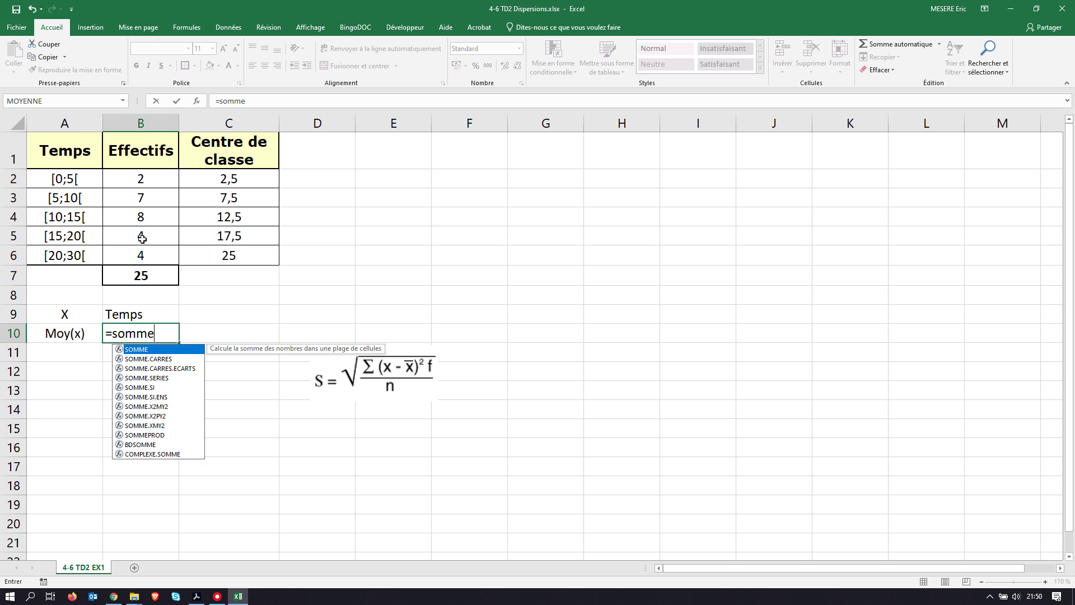
text(prod)
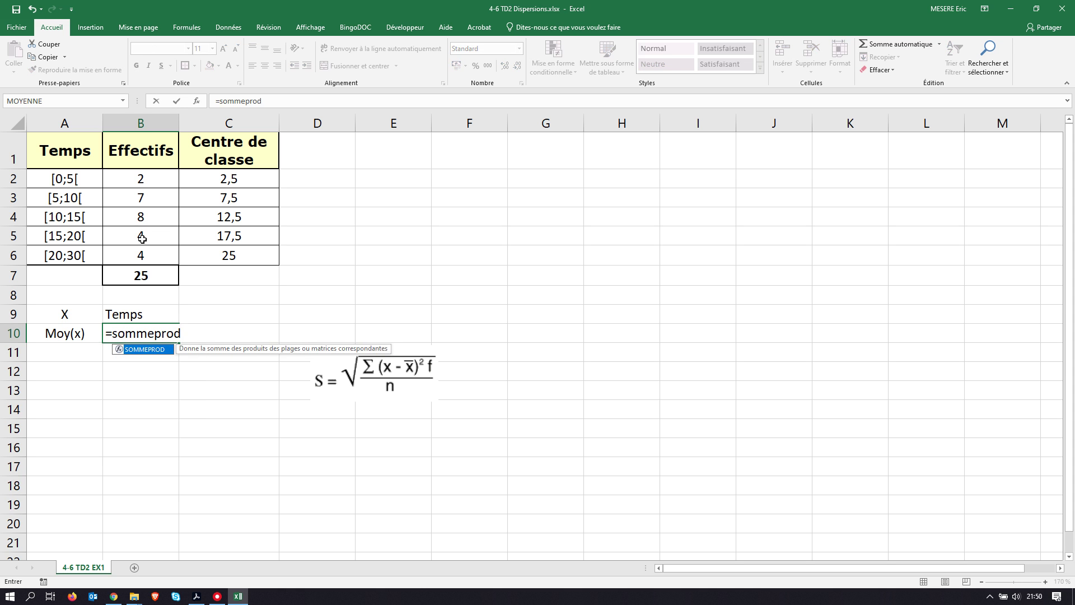
text(()
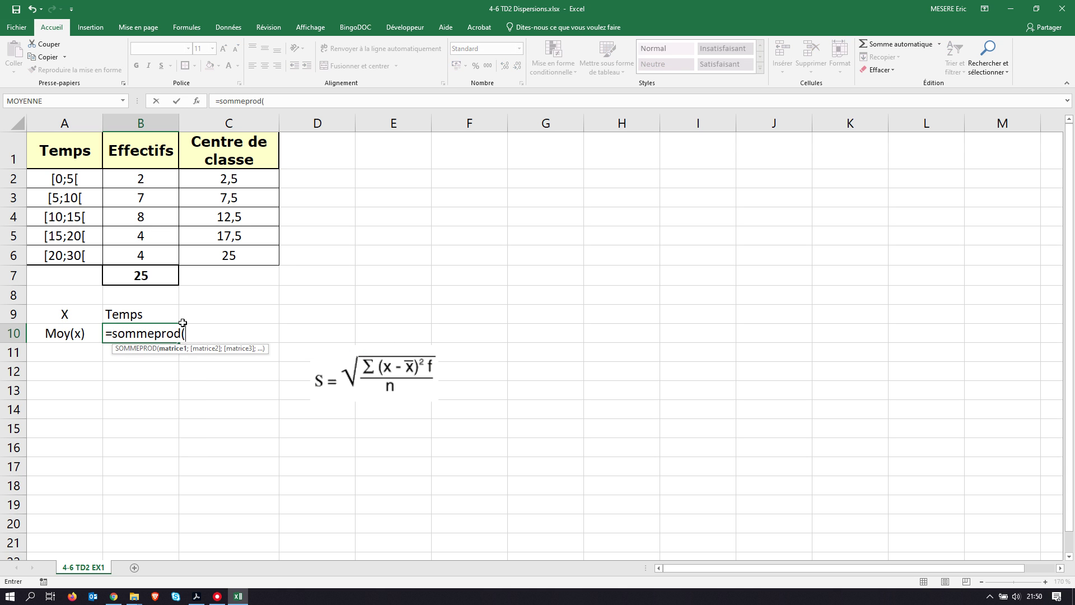
drag(144, 177, 135, 258)
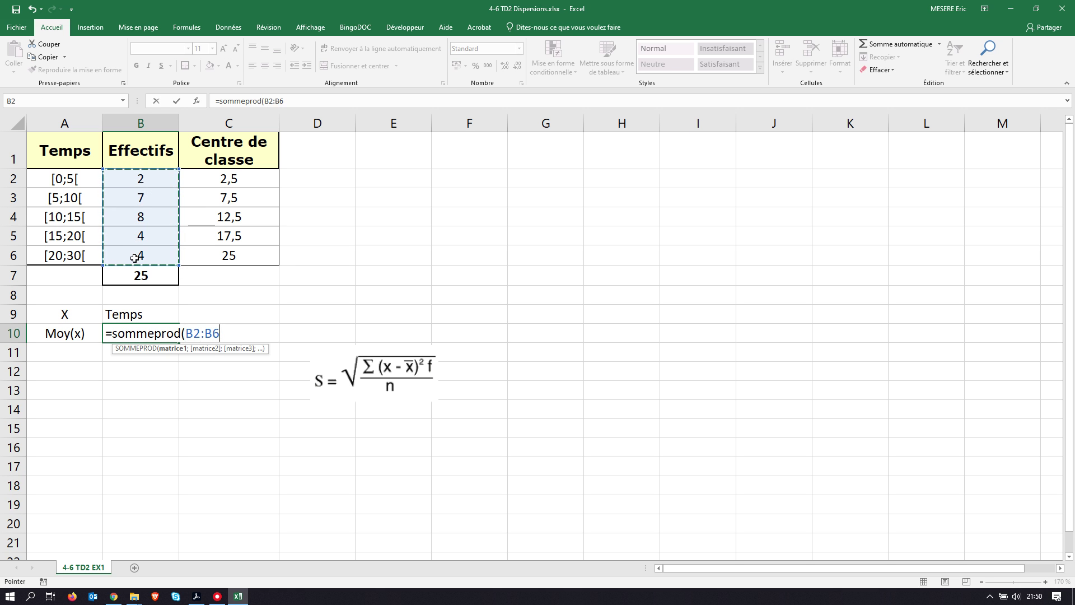
text(;)
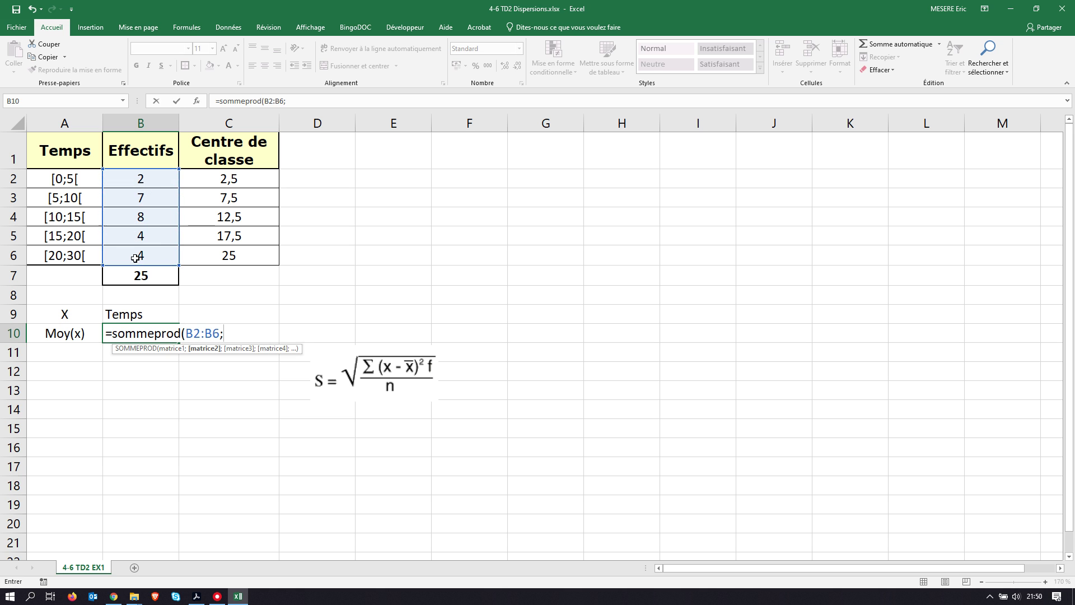
click(252, 180)
drag(252, 180, 247, 256)
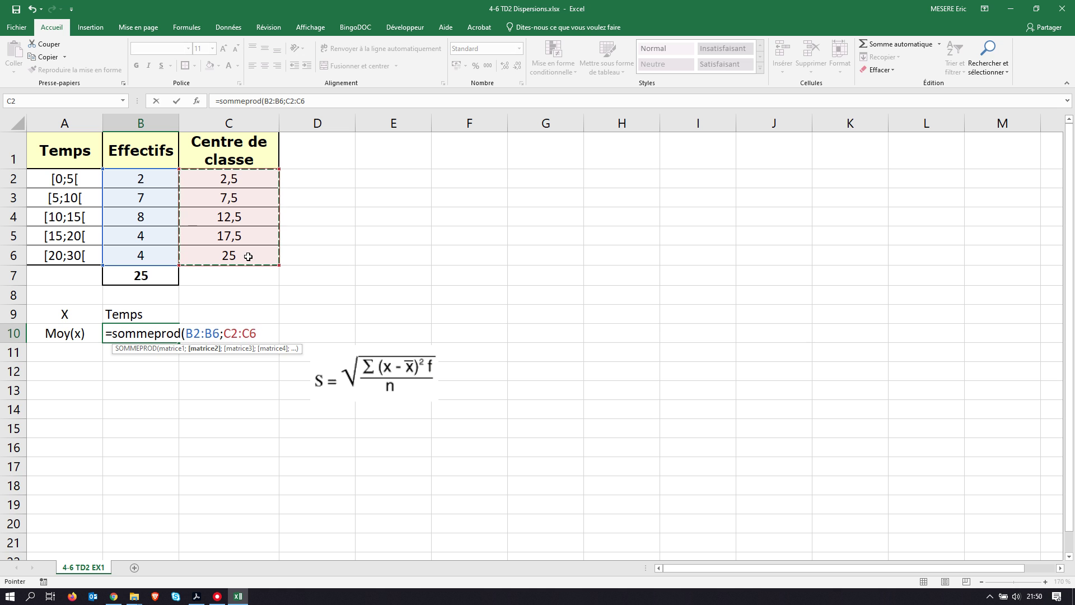
text())
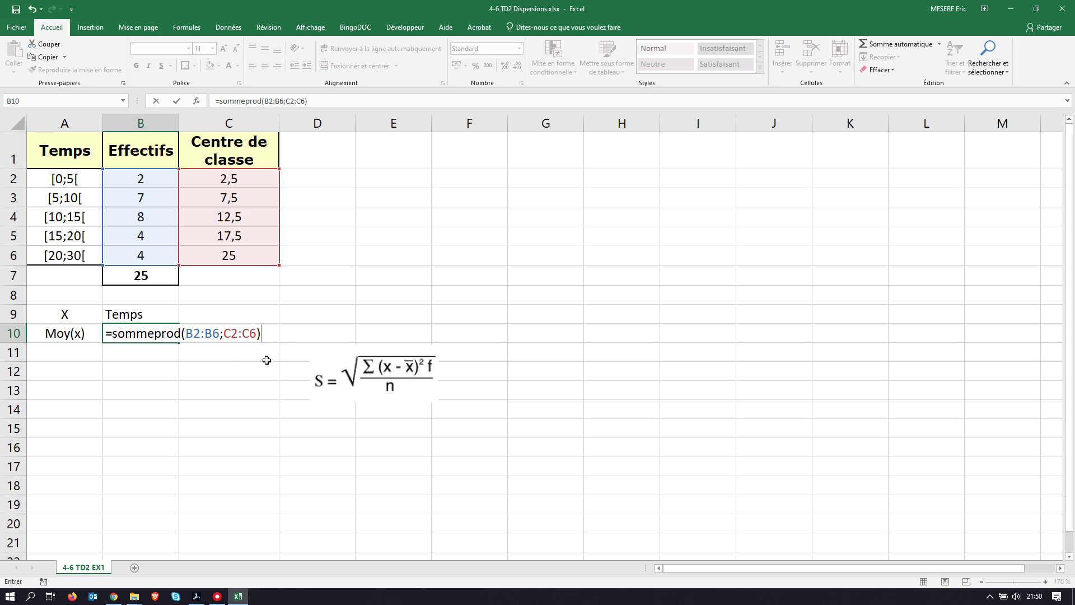
text(/)
click(130, 273)
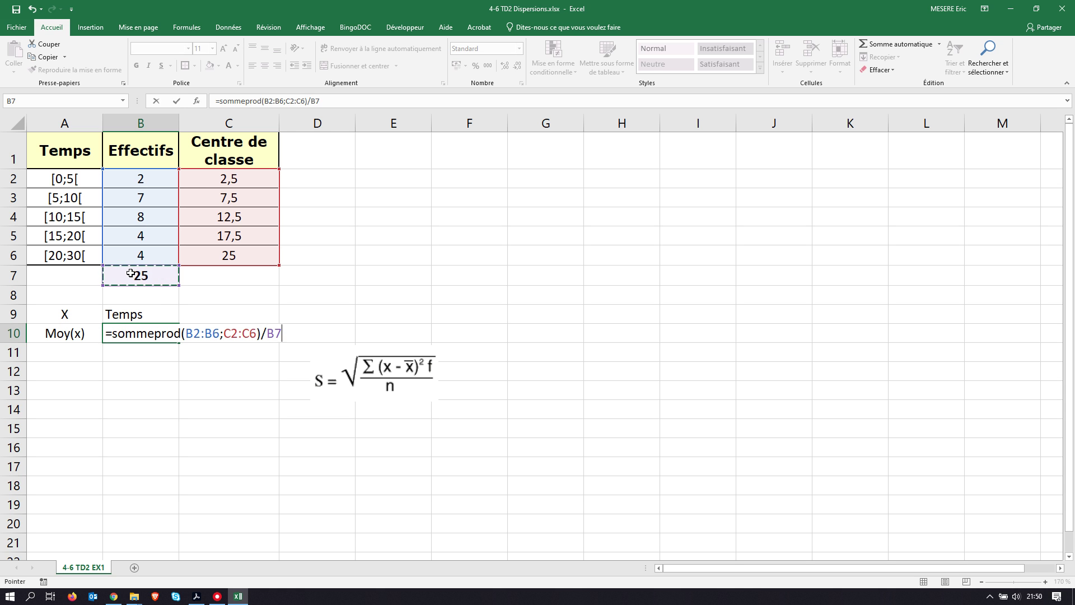
key(Return)
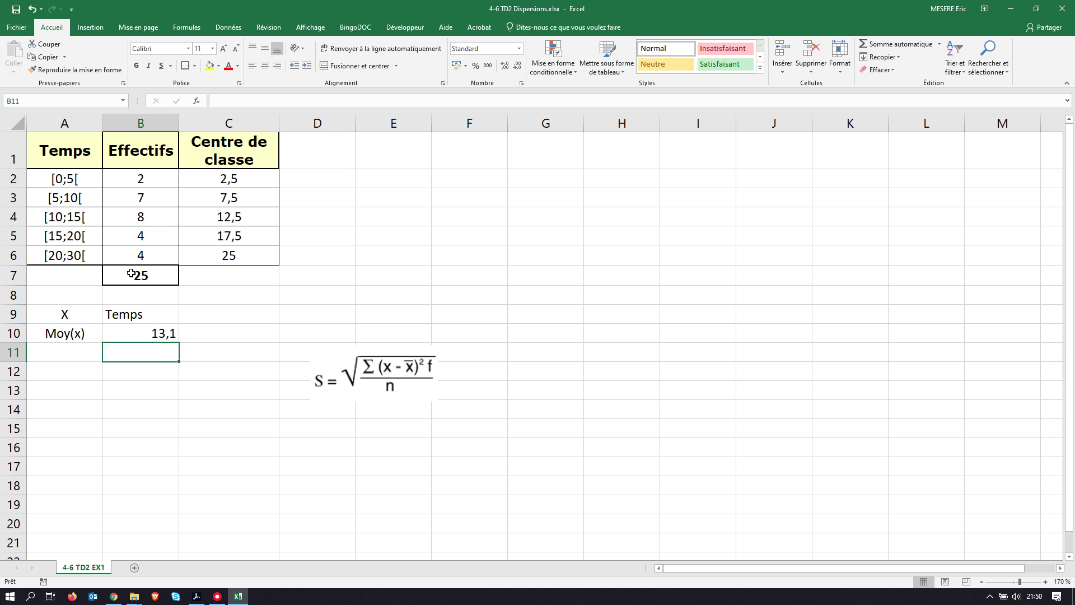
Step: Centre the mean in cell B10 horizontally
click(167, 336)
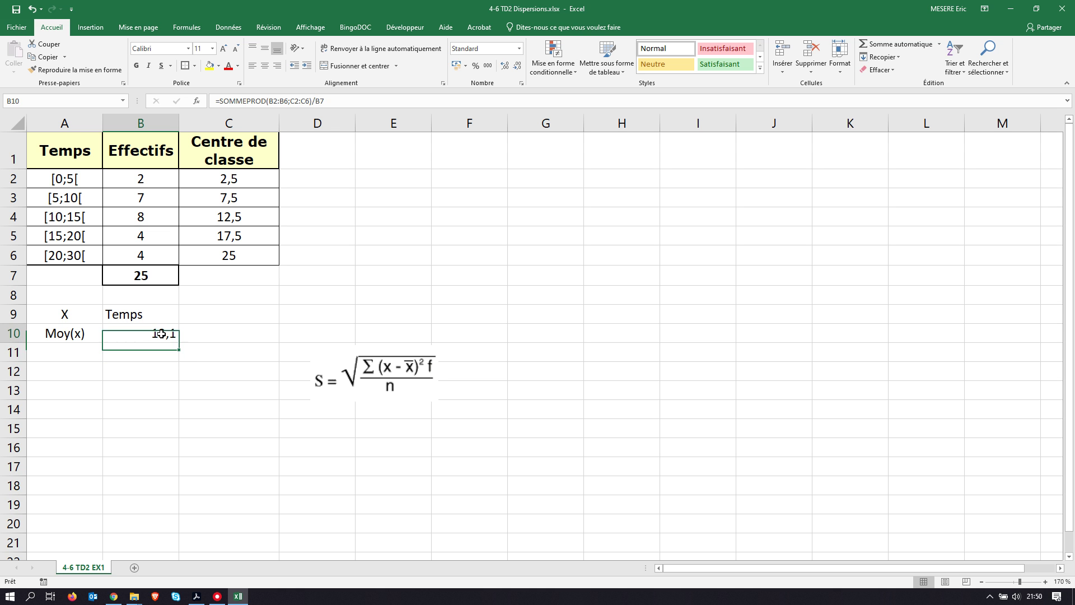
click(265, 65)
click(168, 411)
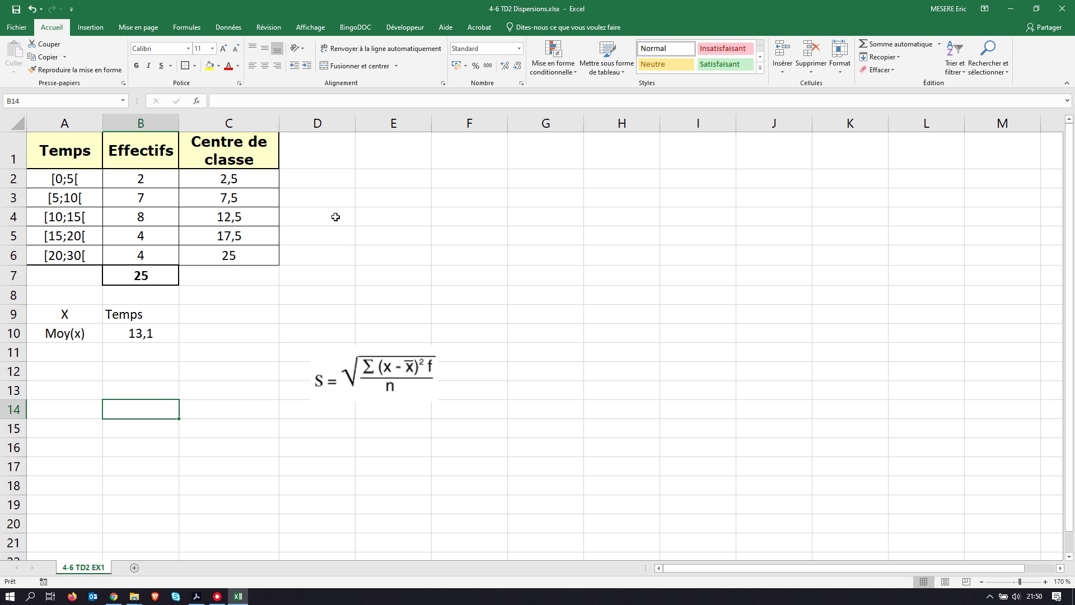
Step: Fill the Centre de classe heading from C1 into D1 with its formatting, and autofit the width of column D
click(276, 163)
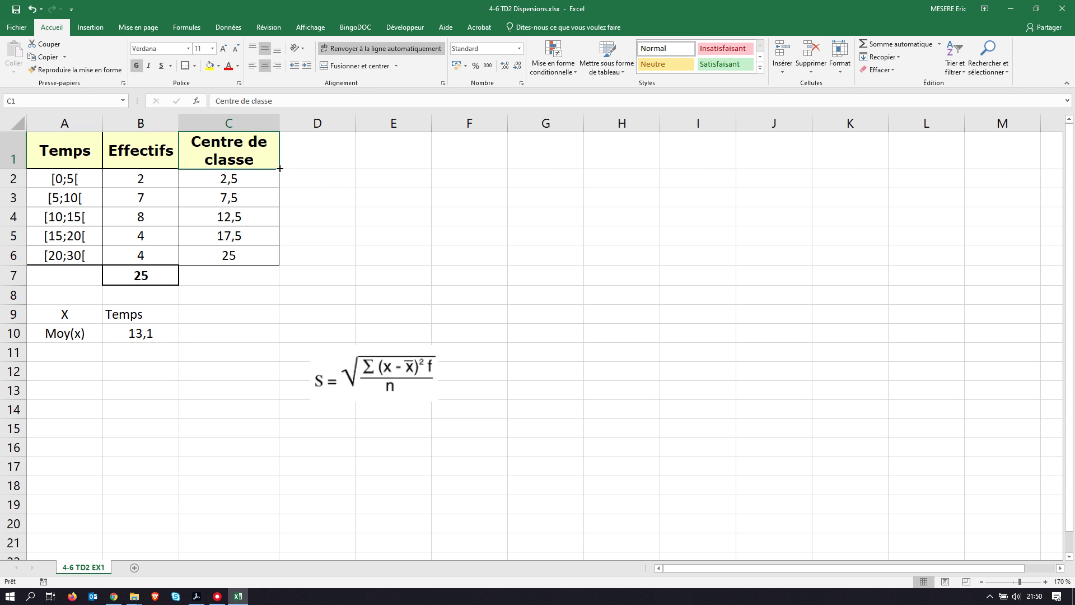
drag(280, 168, 370, 168)
double_click(317, 153)
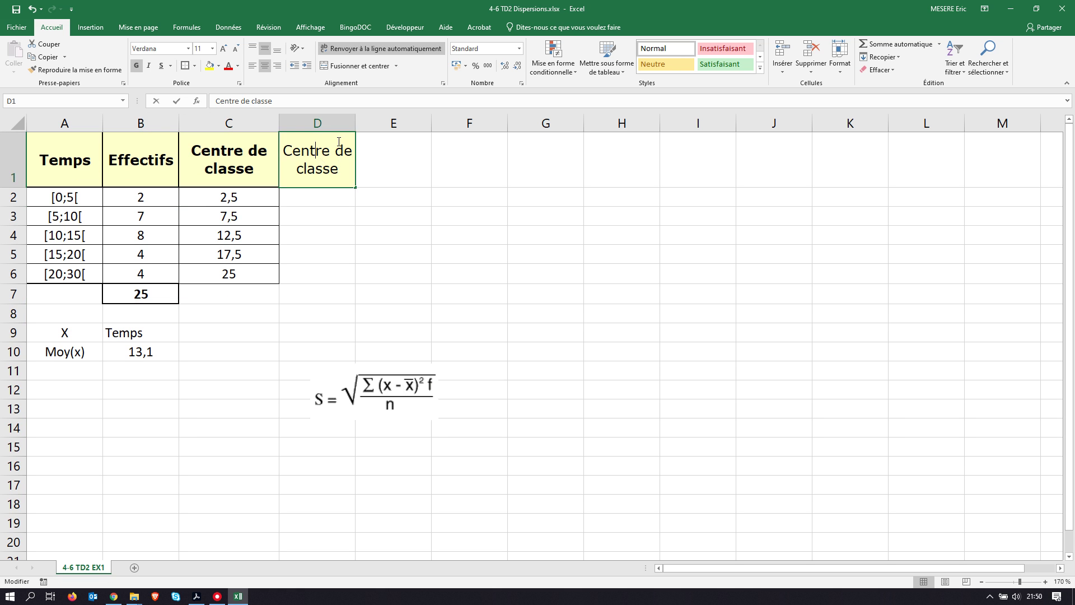
click(352, 123)
click(352, 123)
click(385, 168)
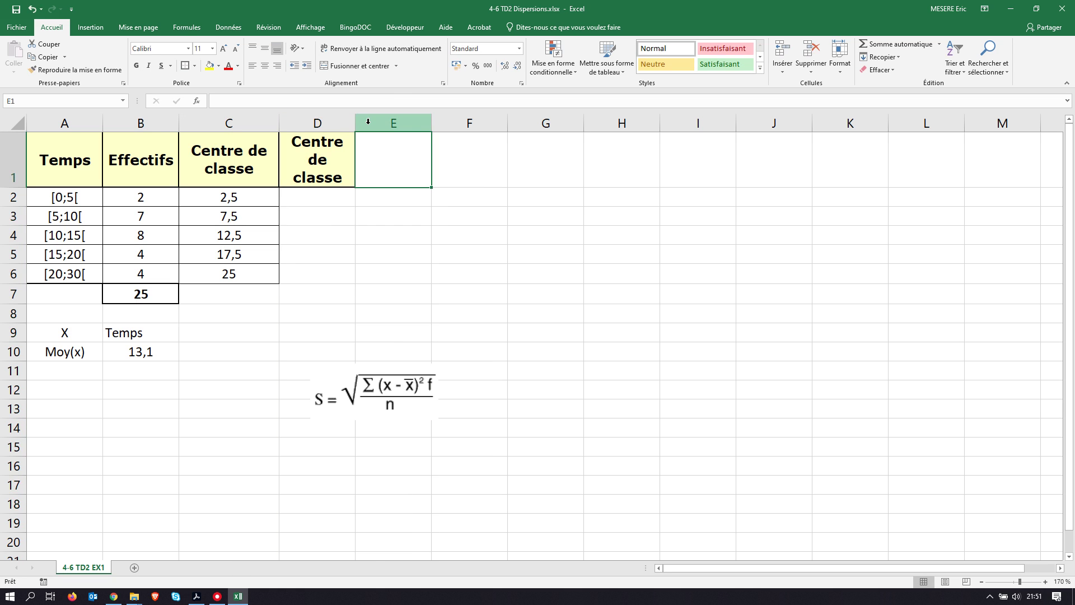
double_click(355, 123)
Step: Replace the copied heading in cell D1 with (X-moy(X))
click(322, 149)
double_click(322, 150)
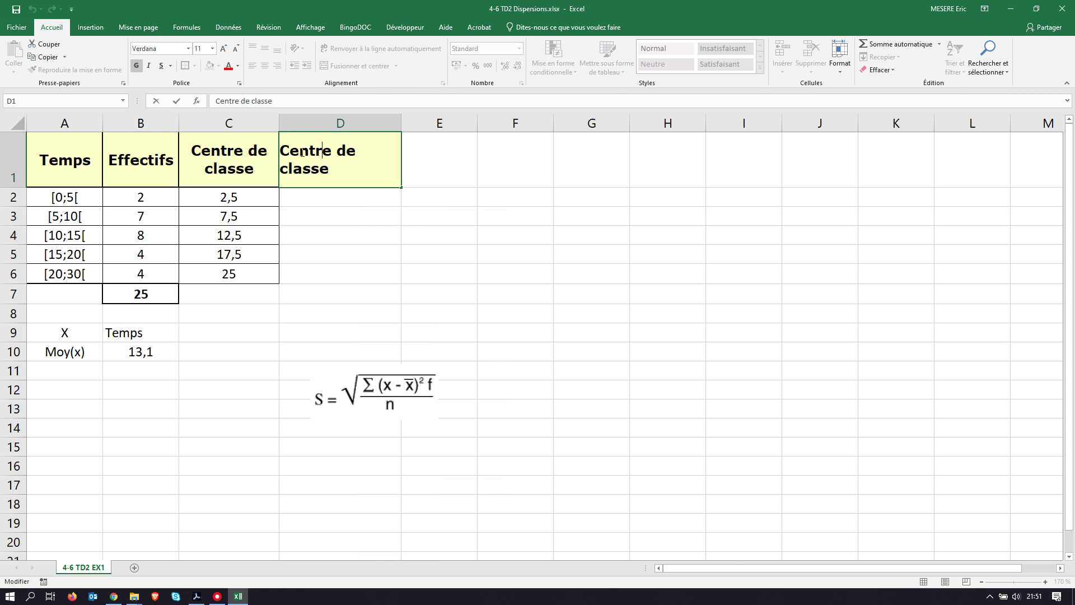
drag(286, 151, 349, 182)
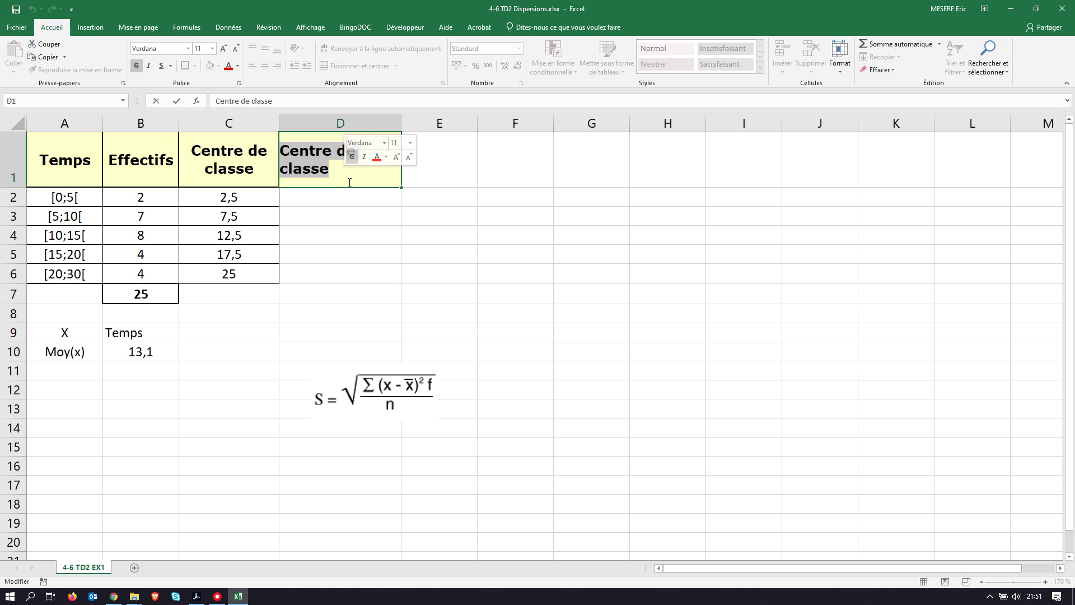
text(()
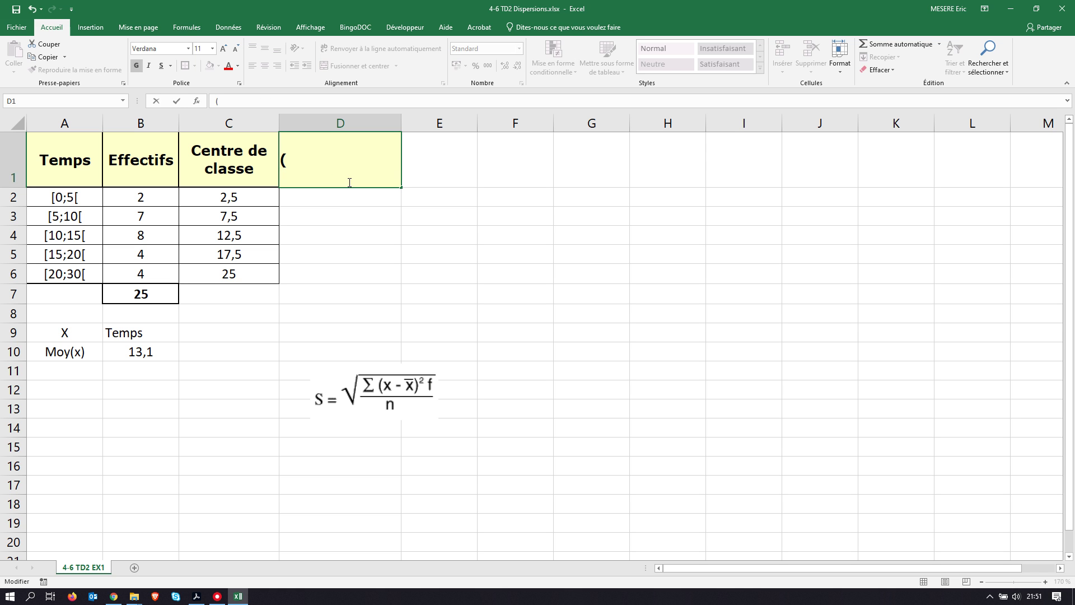
text(X-moy(X))
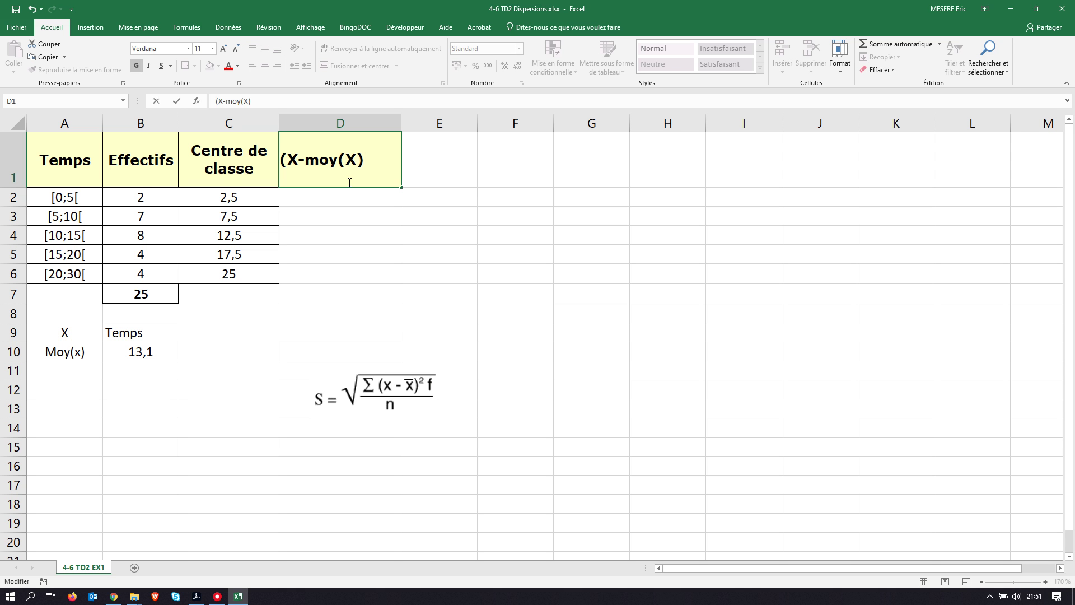
text())
key(Return)
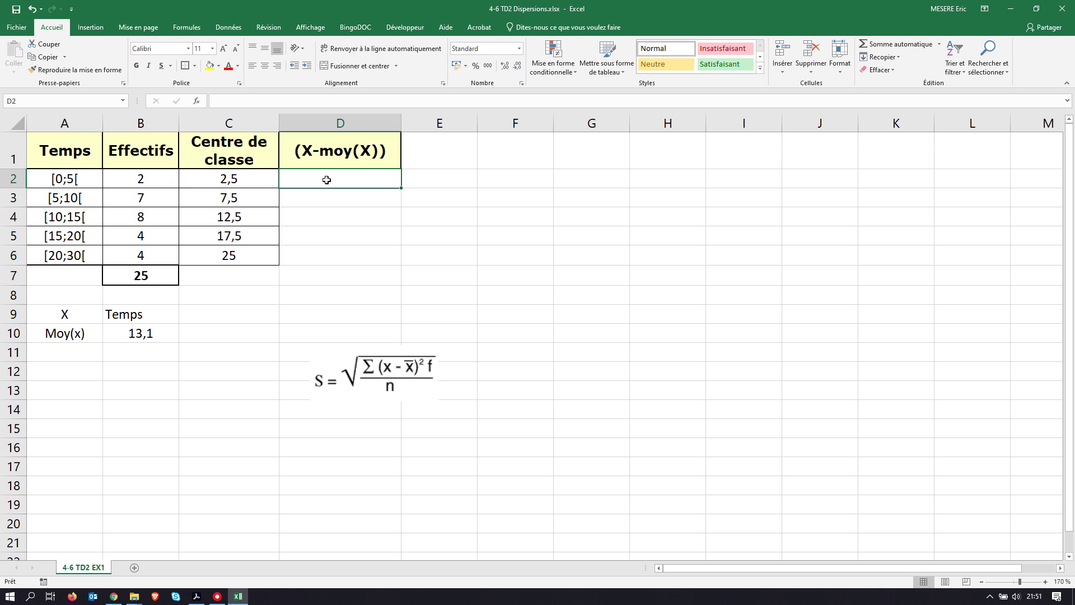
Step: Apply all borders to the empty cells D2:D6 under the (X-moy(X)) heading
drag(325, 180, 317, 252)
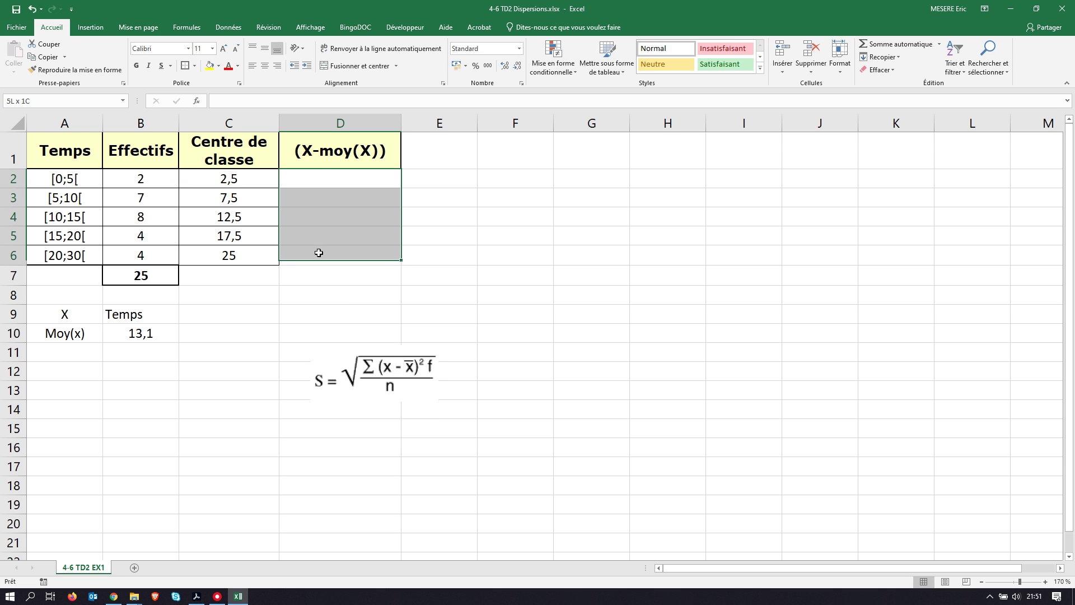
click(195, 69)
click(224, 163)
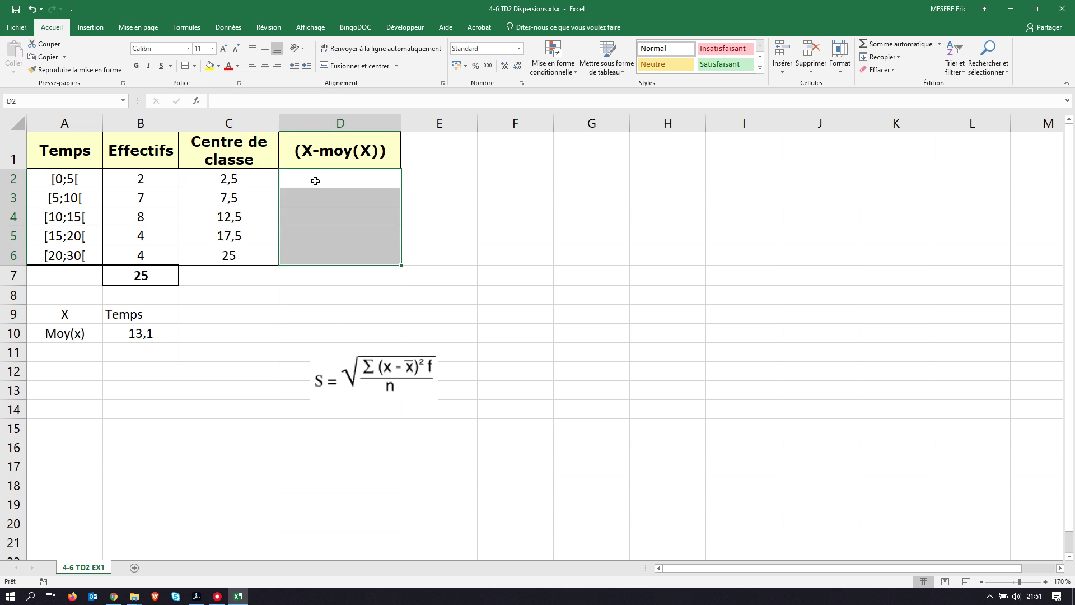
Step: Calculate the deviations from the mean in D2:D6 by entering =C2-B$10 in D2 and filling it down
click(317, 181)
text(=)
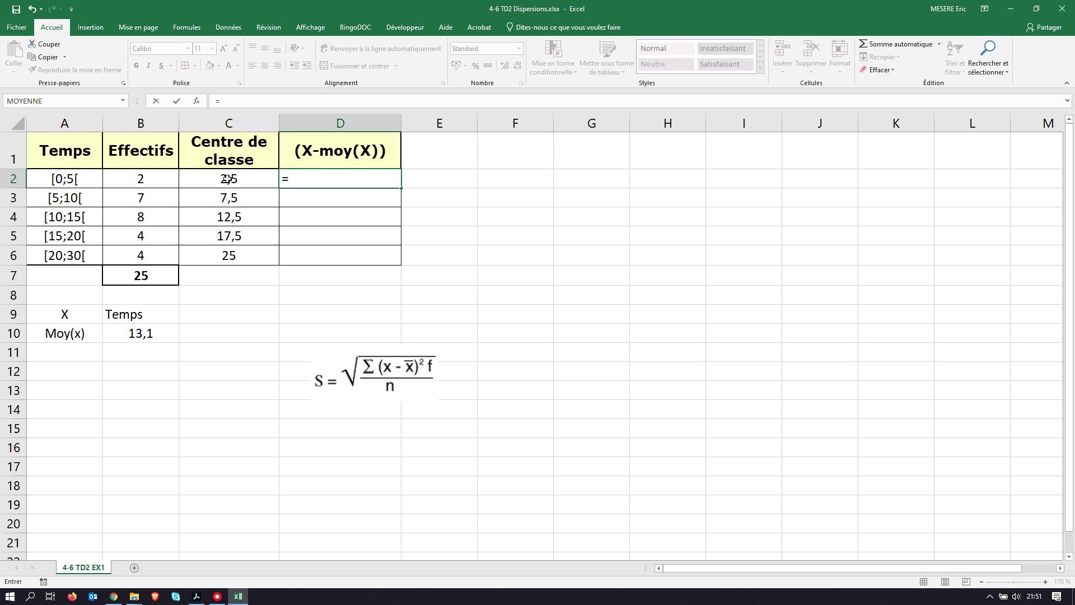
click(227, 179)
text(-)
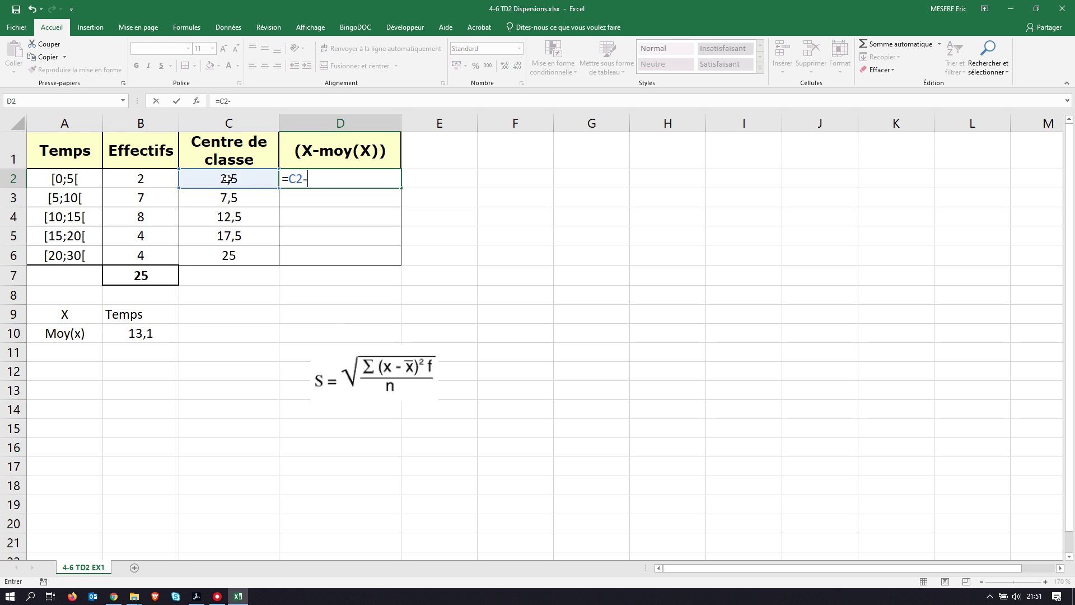
click(147, 334)
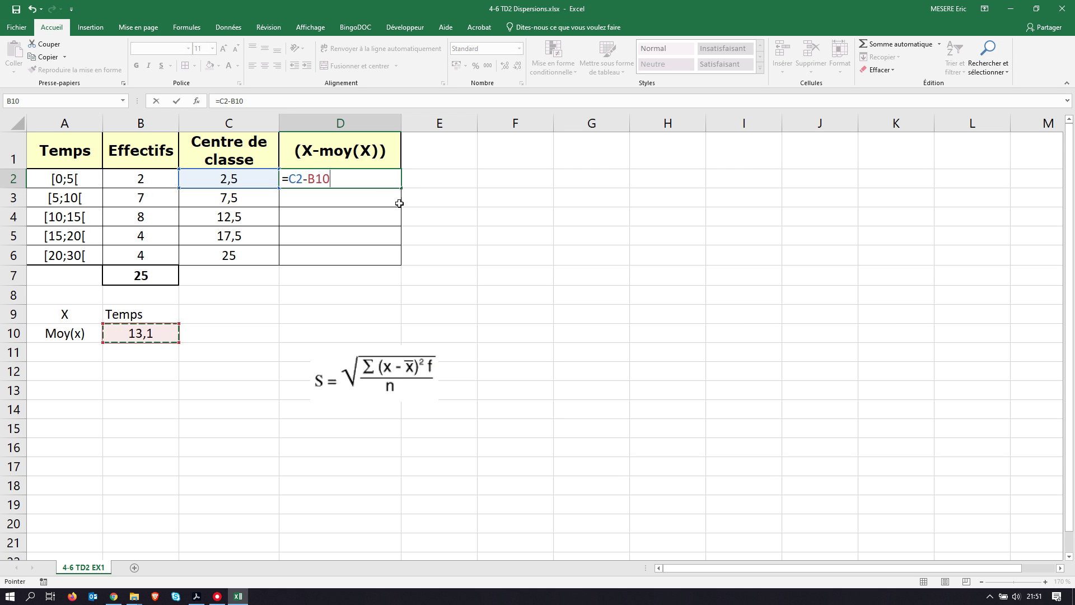
click(316, 179)
text($)
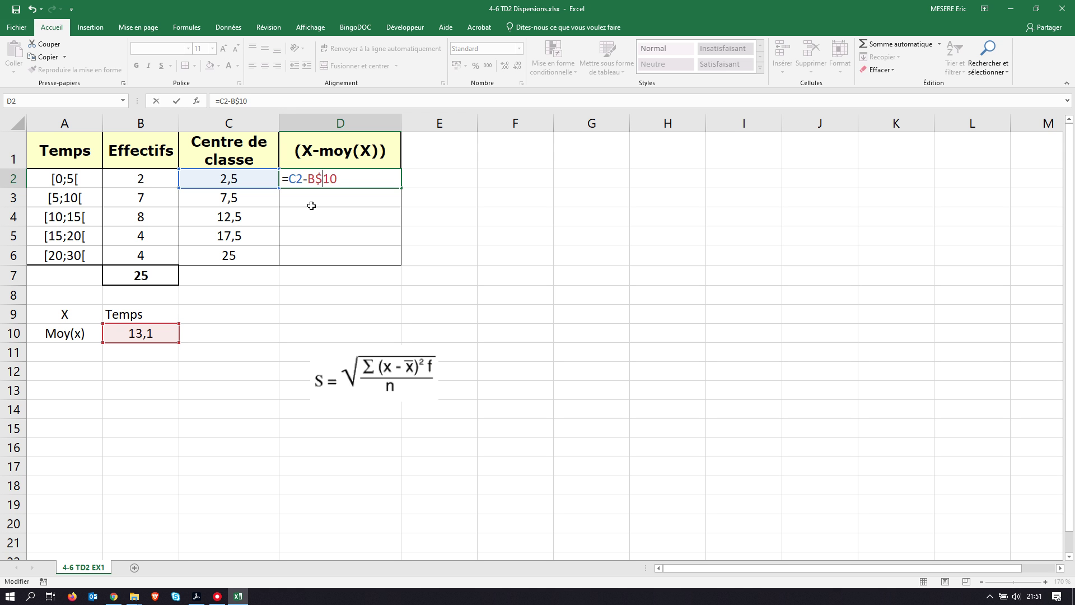
key(Return)
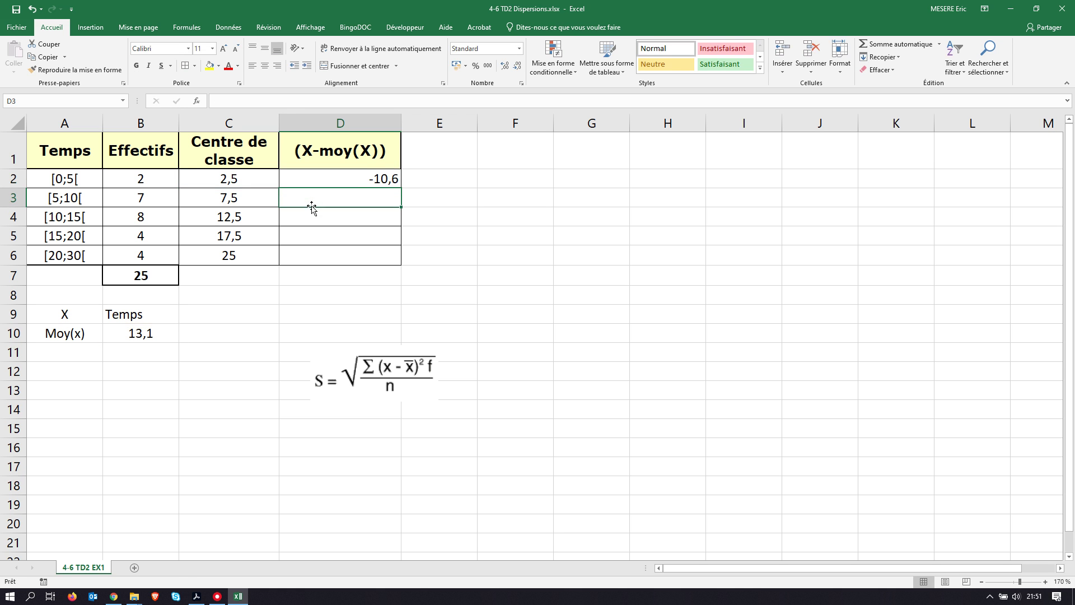
click(384, 178)
drag(401, 188, 408, 260)
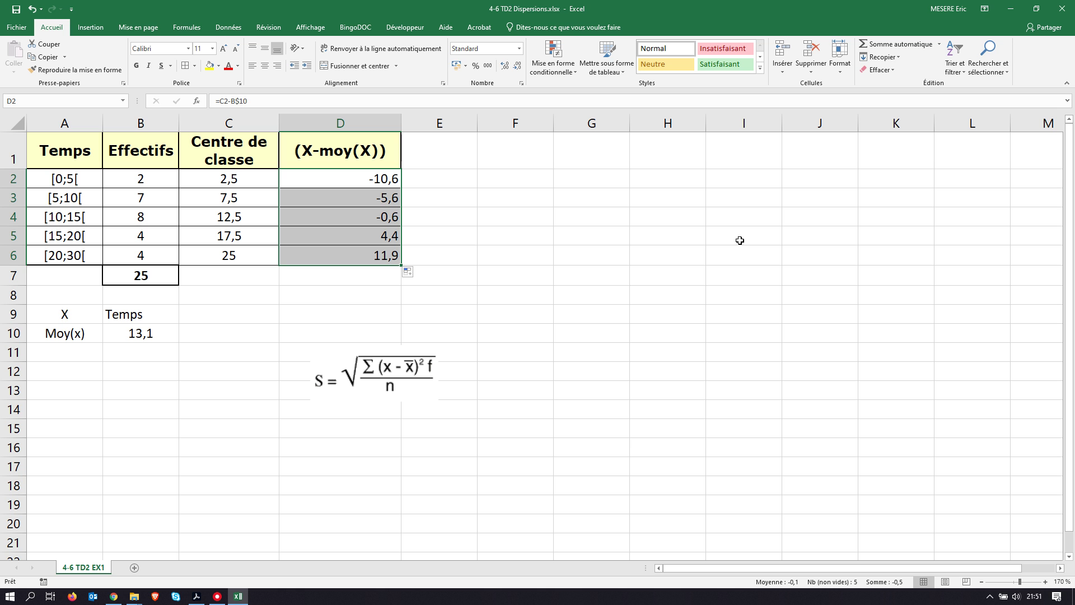
Step: Fill the (X-moy(X)) heading from D1 into E1 and widen column E to fit it on one line
click(385, 363)
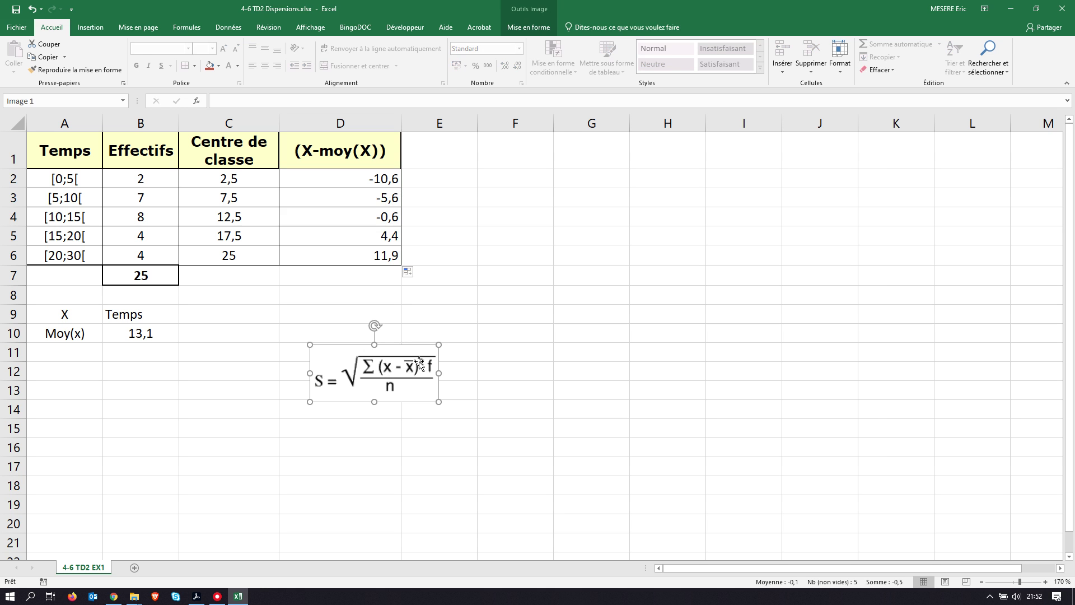
click(397, 143)
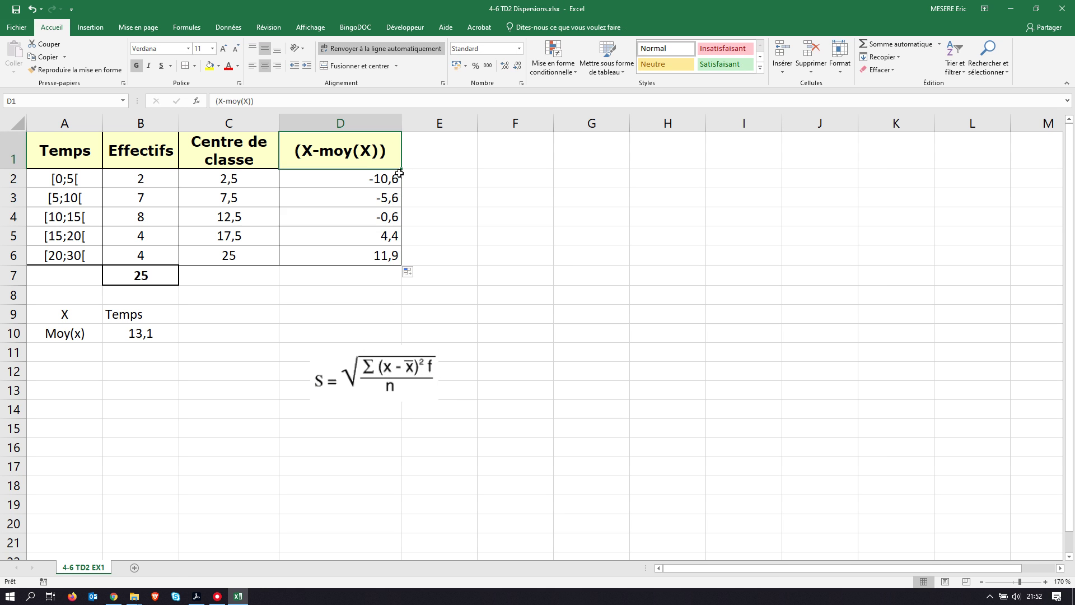
drag(400, 168, 449, 168)
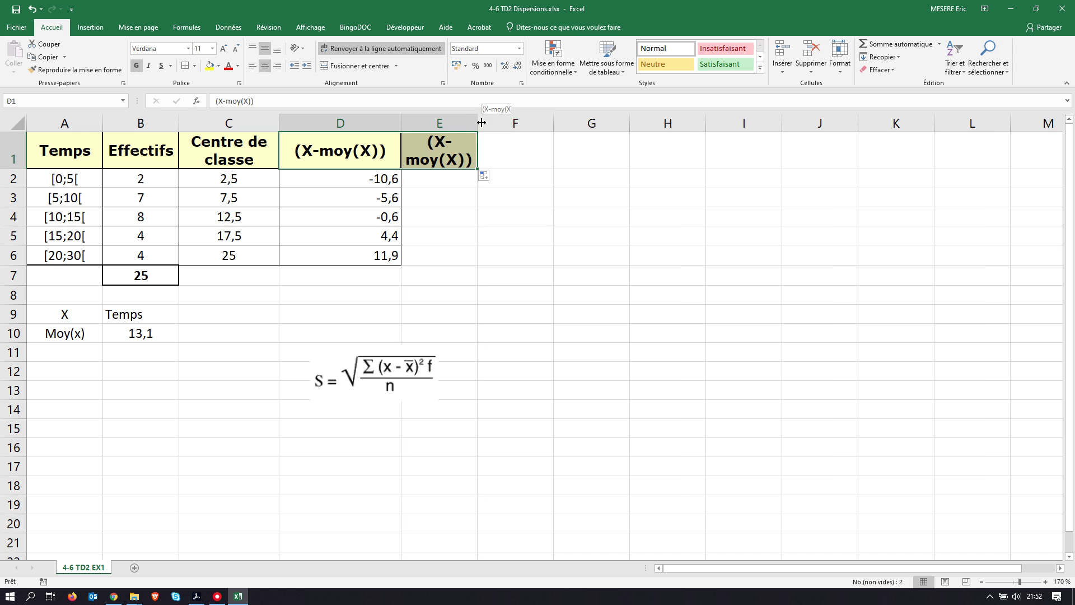
drag(478, 123, 531, 124)
Step: Change the heading in cell E1 to (X-moy(X))²
double_click(507, 150)
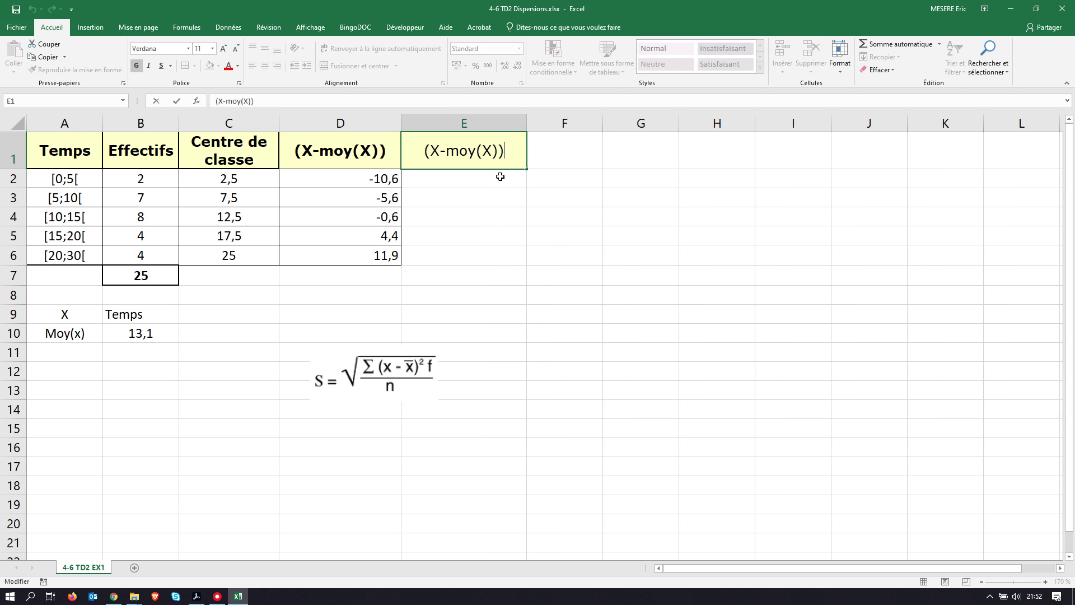
text(²)
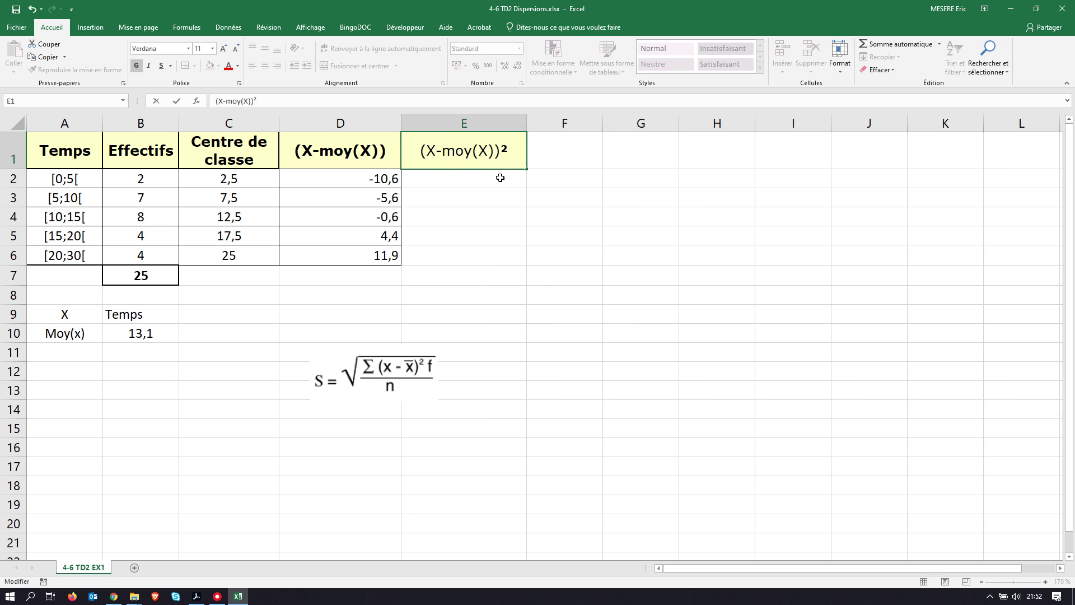
click(451, 175)
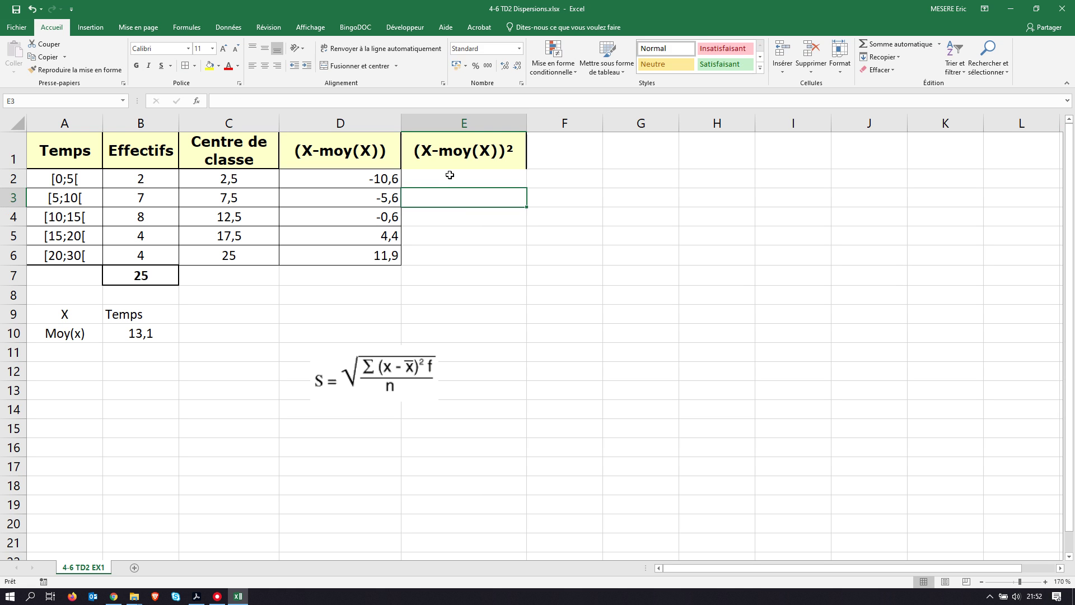
Step: Apply all borders to E2:E6 and square the first deviation in E2 with =D2^2
drag(450, 175, 452, 255)
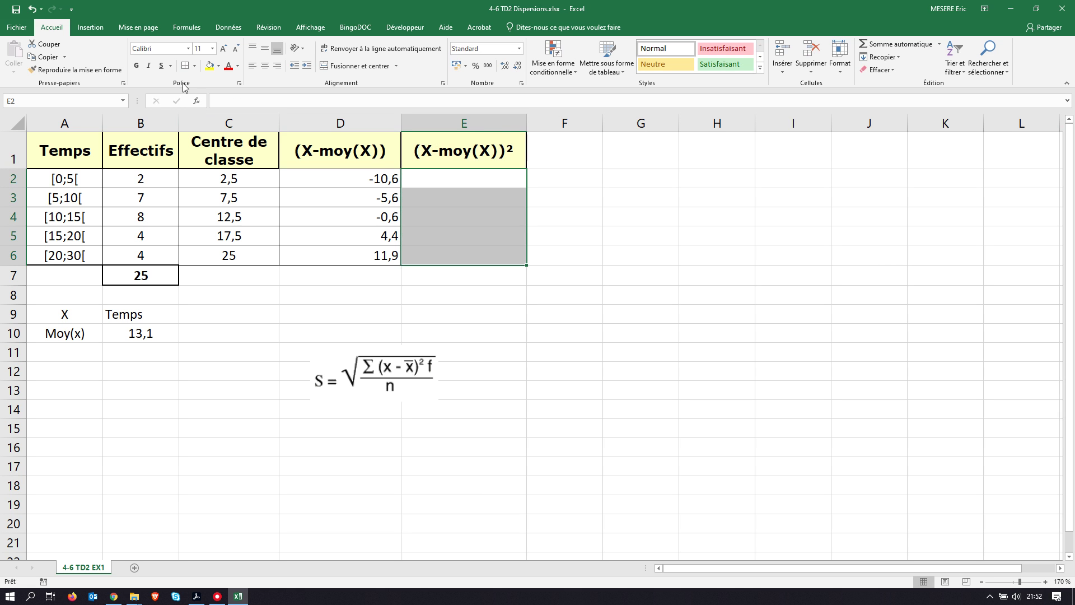
click(441, 179)
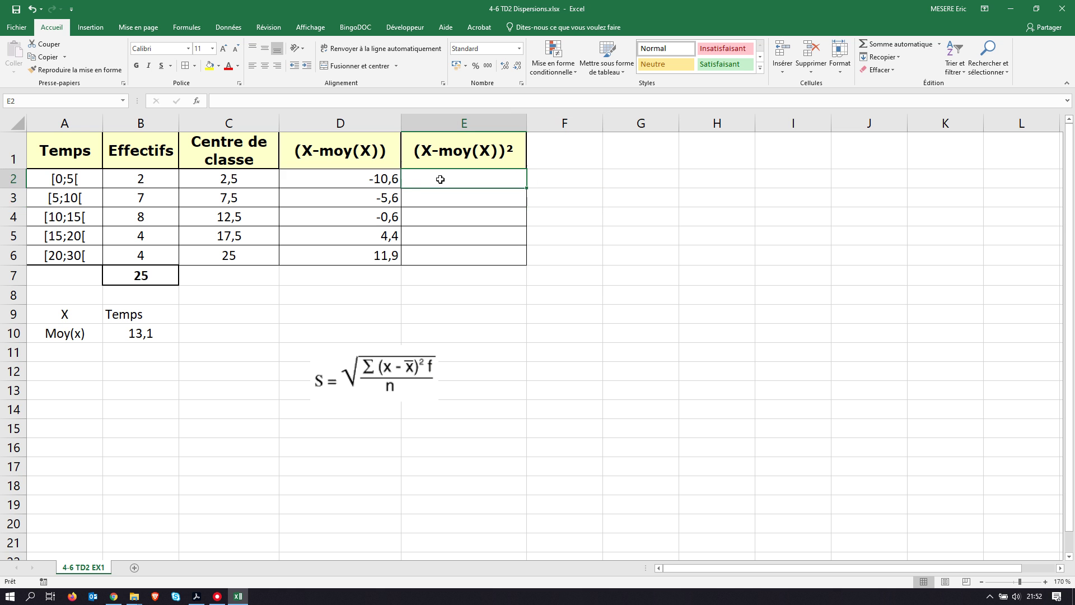
text(=)
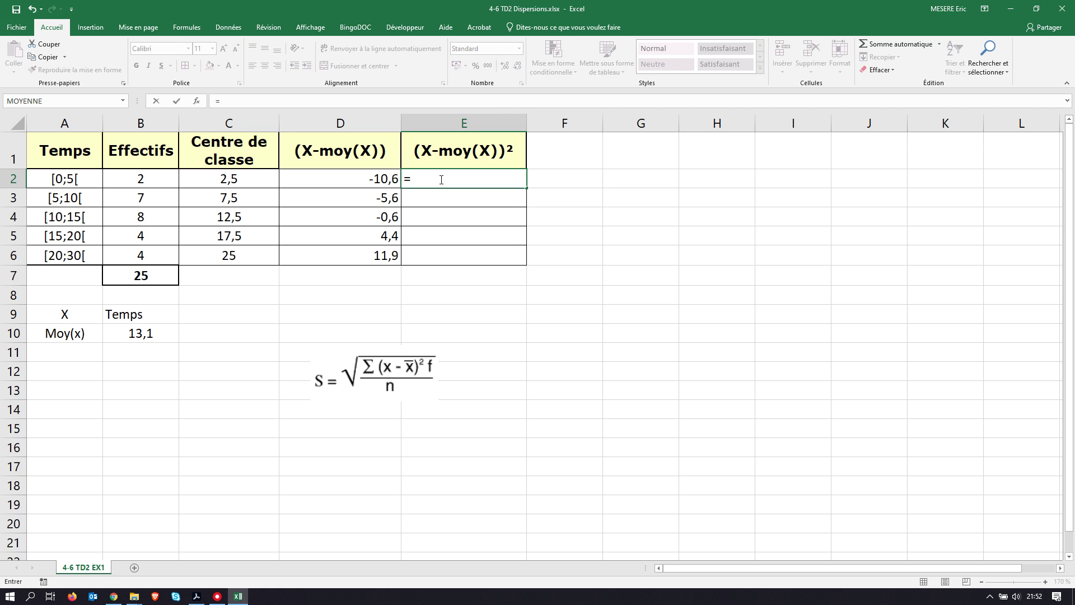
click(385, 179)
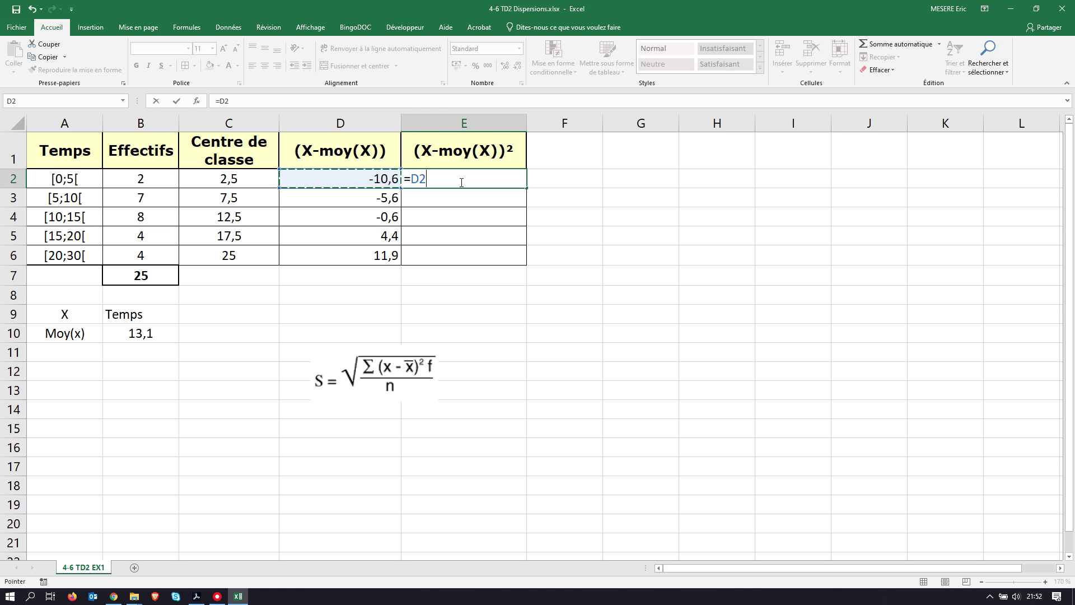
text(^2)
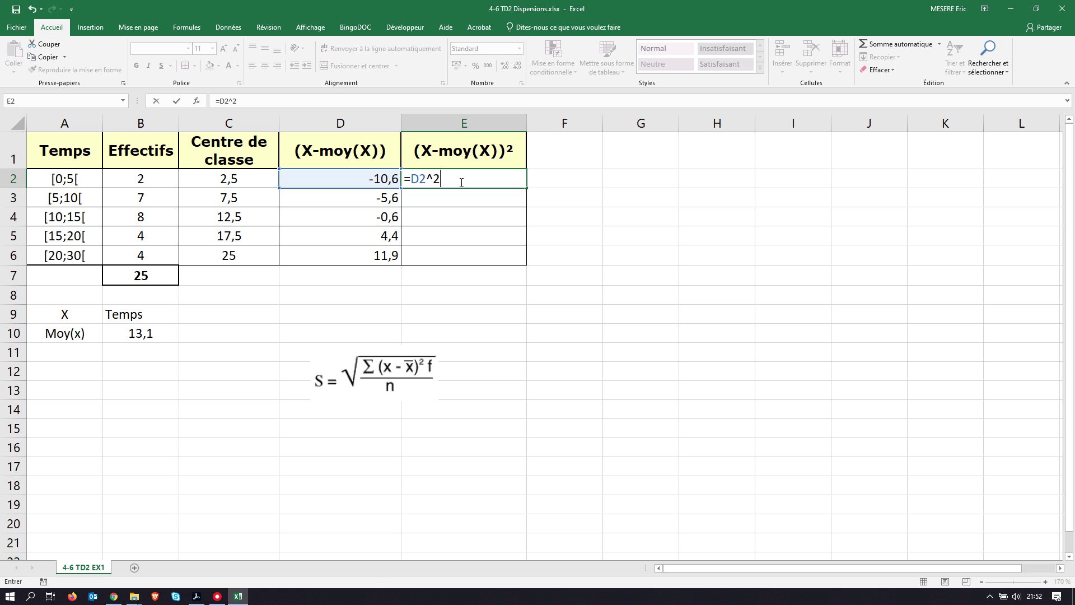
key(Return)
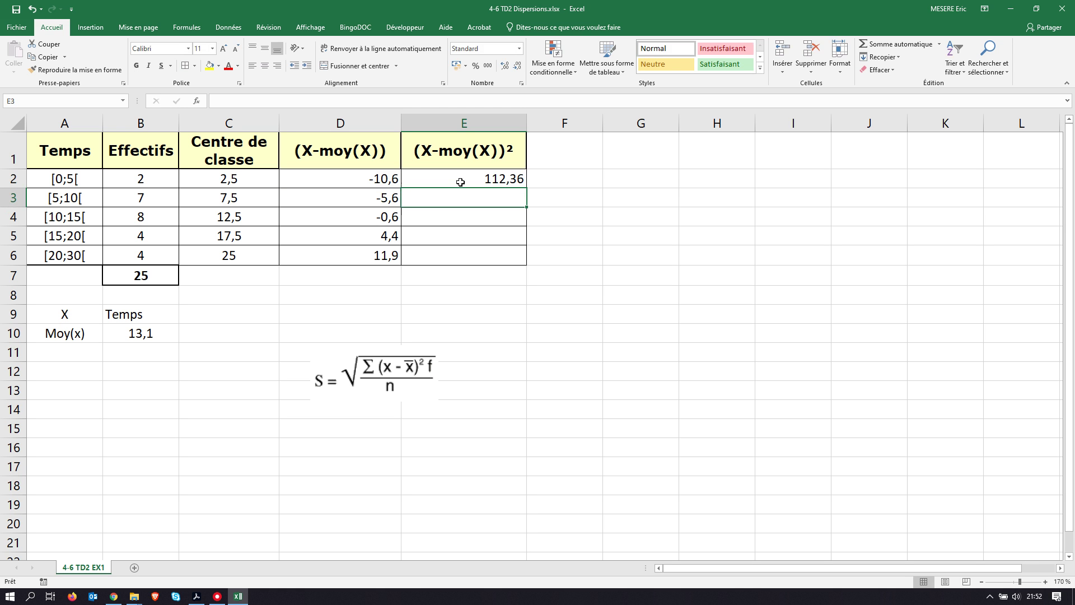
Step: Fill the squared-deviation formula from E2 down to E6, undoing any accidental move of the cell
click(463, 180)
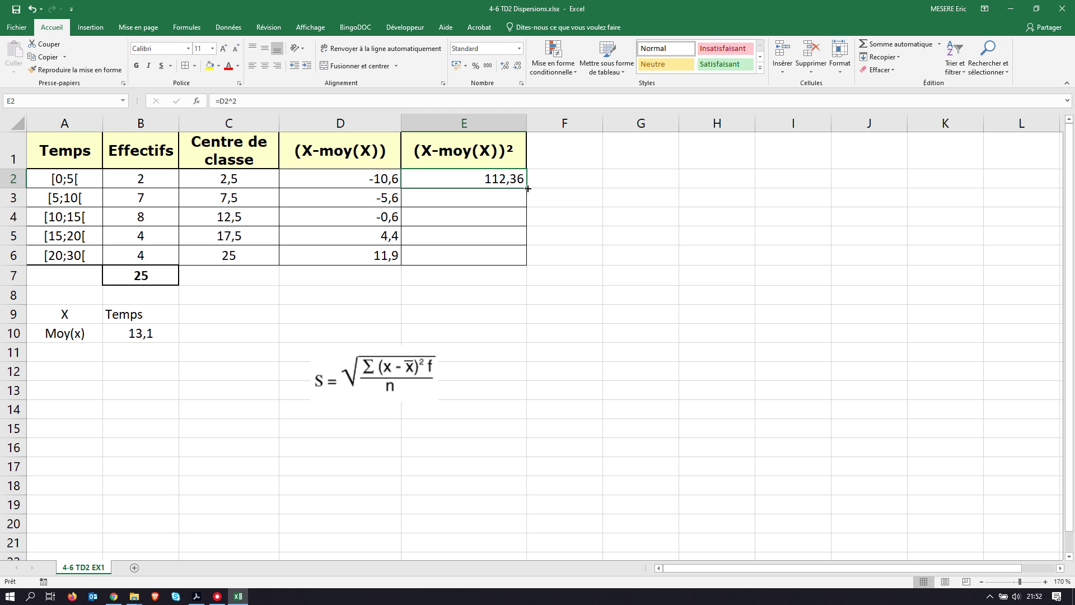
drag(526, 189, 527, 198)
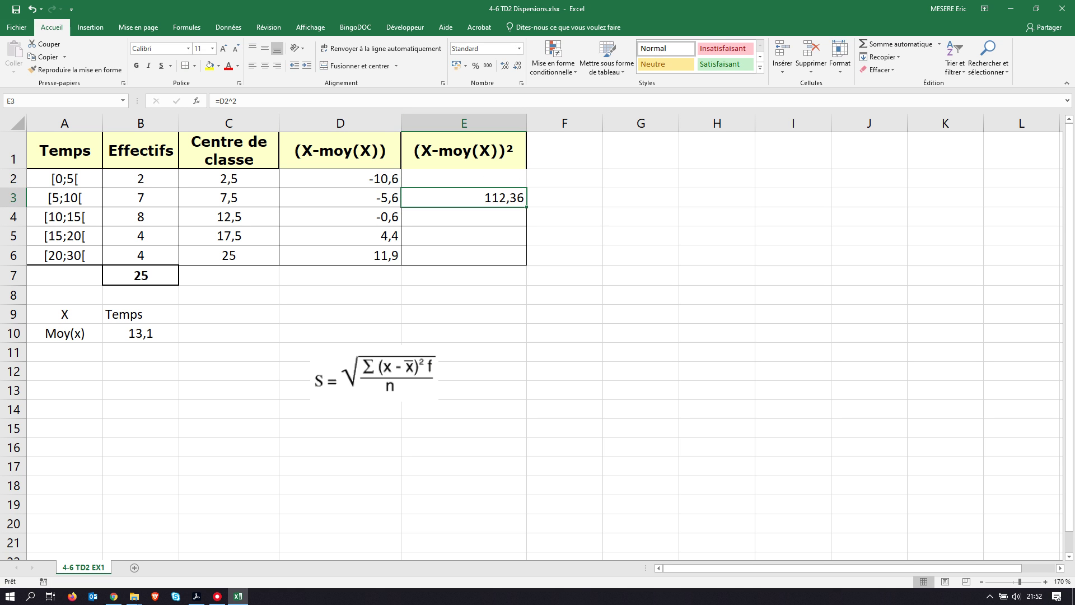
click(32, 9)
drag(526, 189, 528, 264)
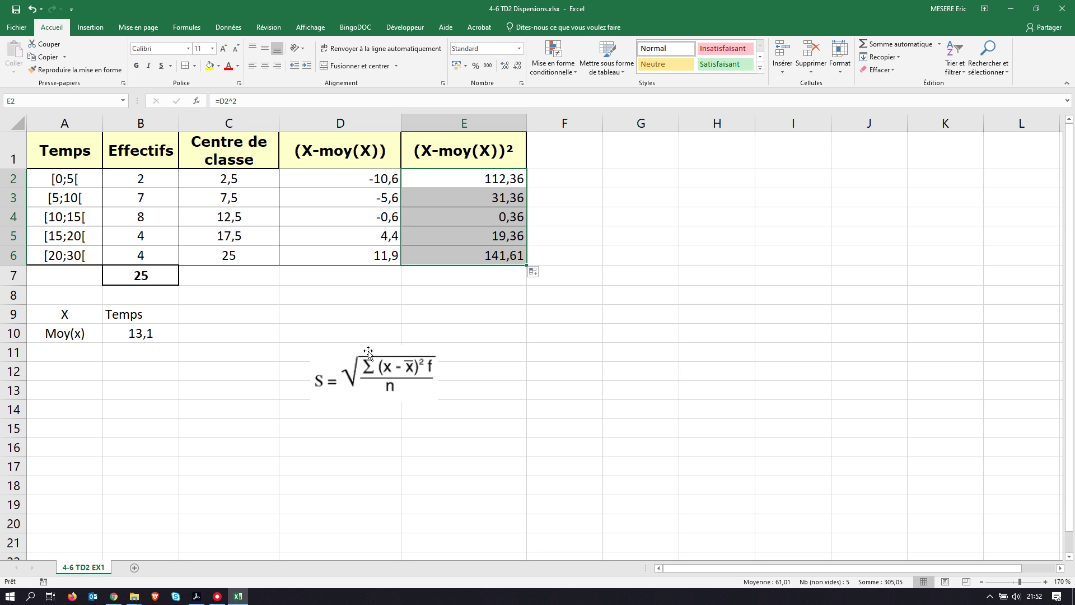
Step: Change the heading in B1 to Effectifs (f) and autofit the width of column B
click(443, 297)
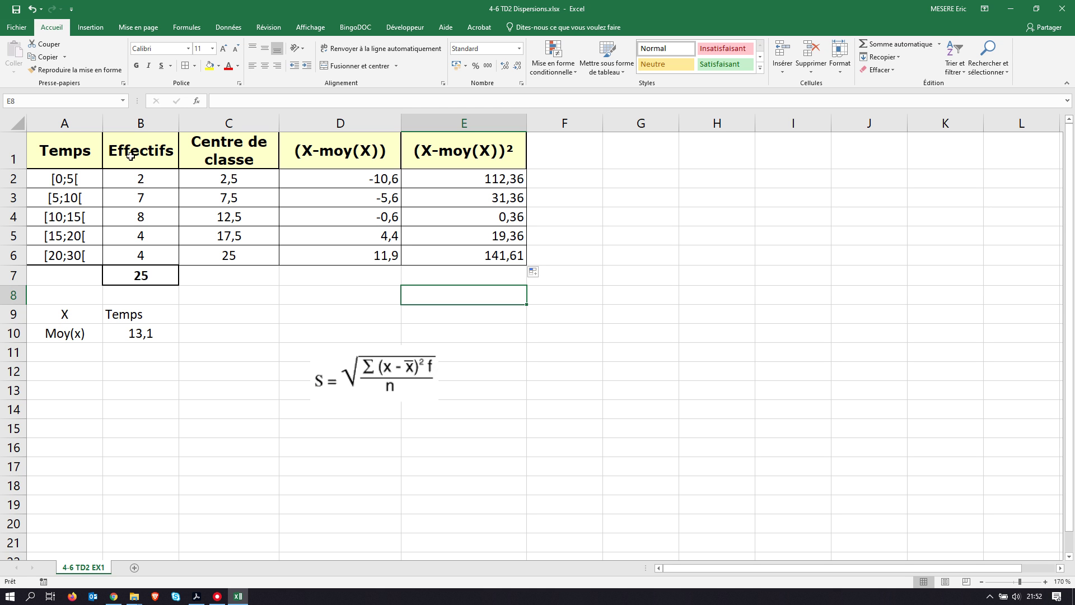
click(171, 153)
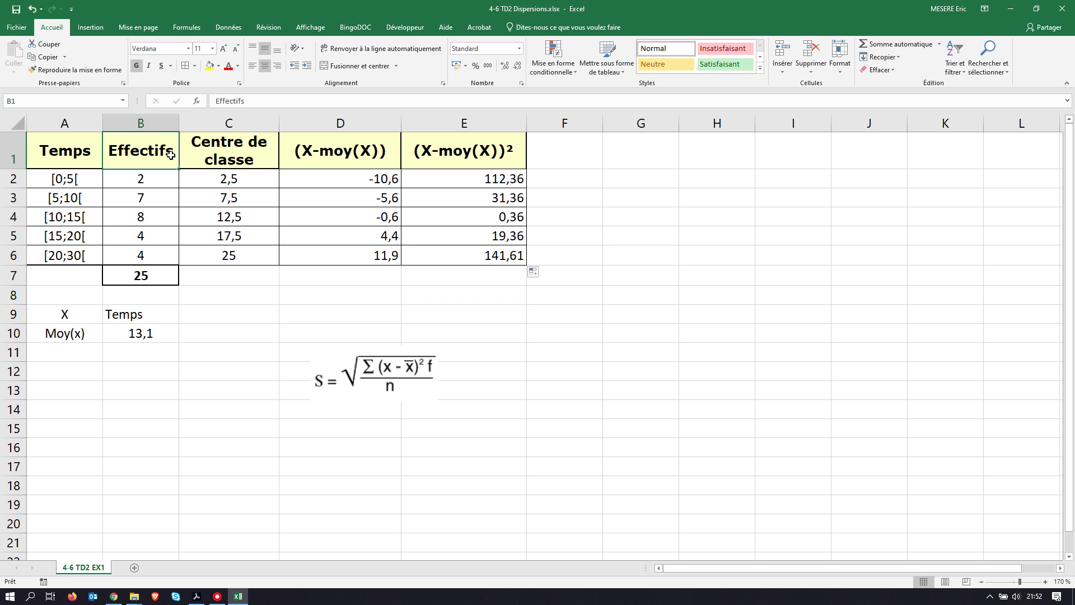
double_click(171, 153)
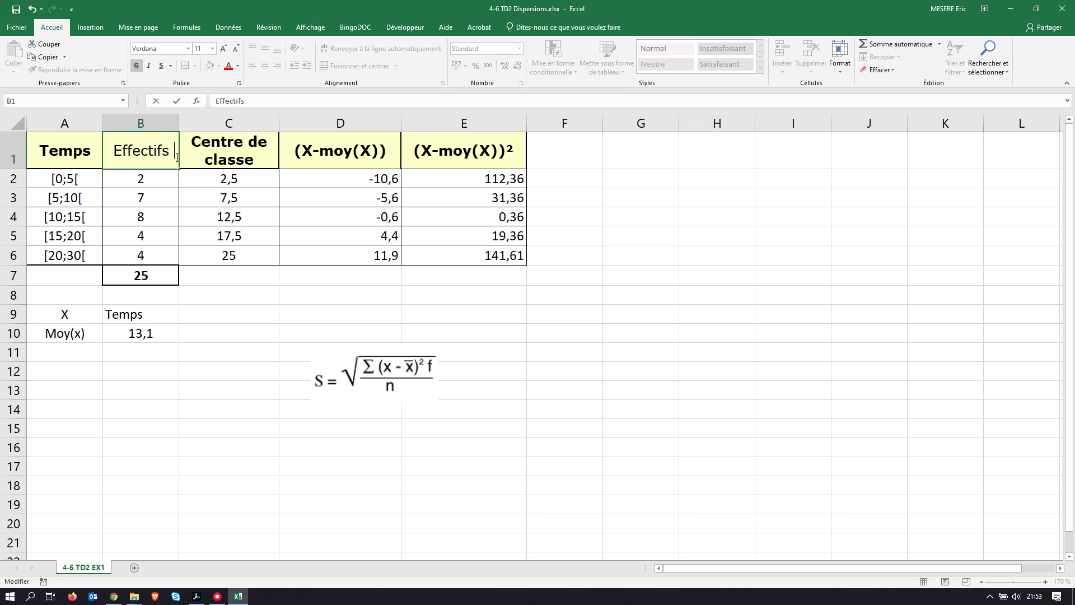
text((f))
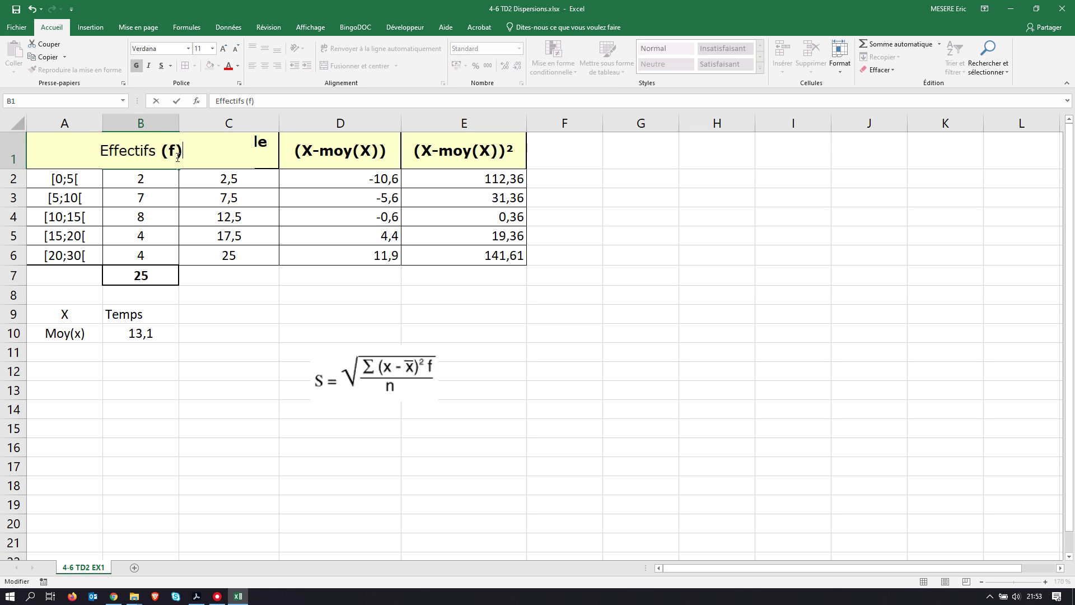
click(216, 297)
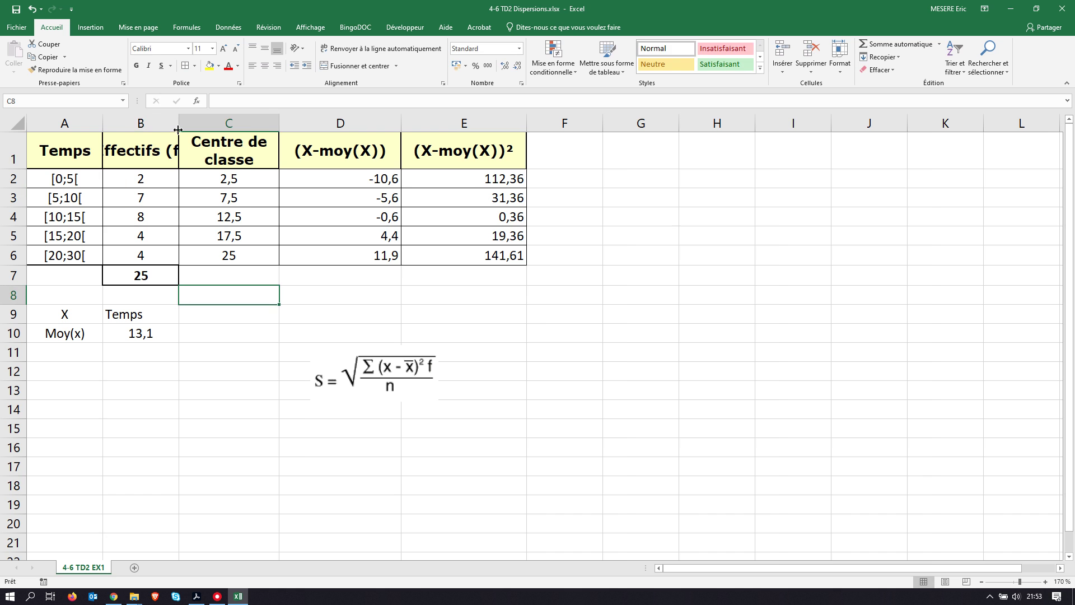
double_click(177, 120)
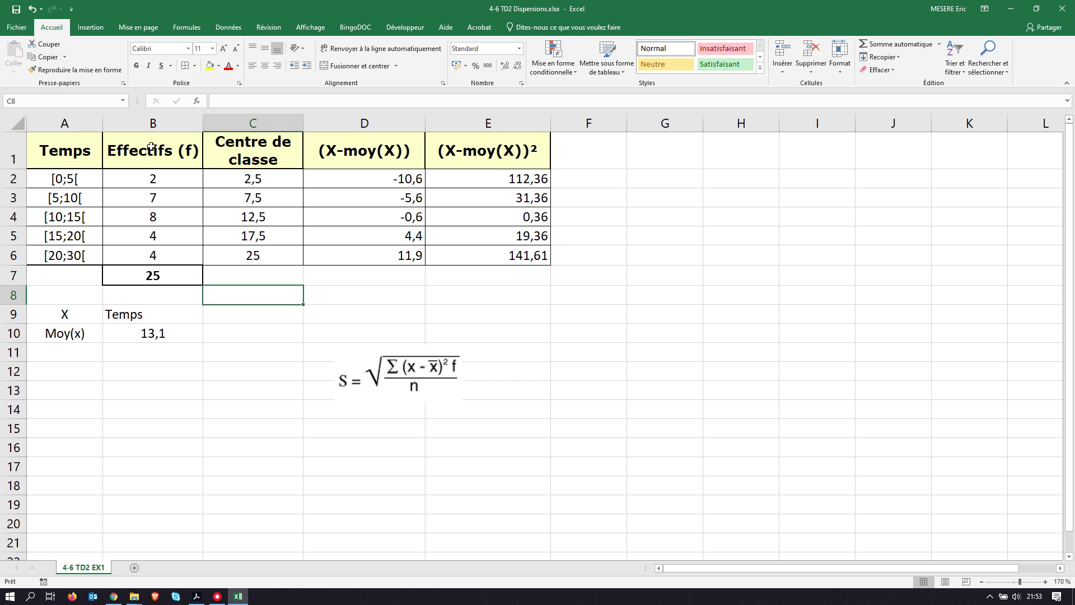
Step: Copy the E1 heading into F1, widen column F to fit it and reduce the height of row 1
click(518, 157)
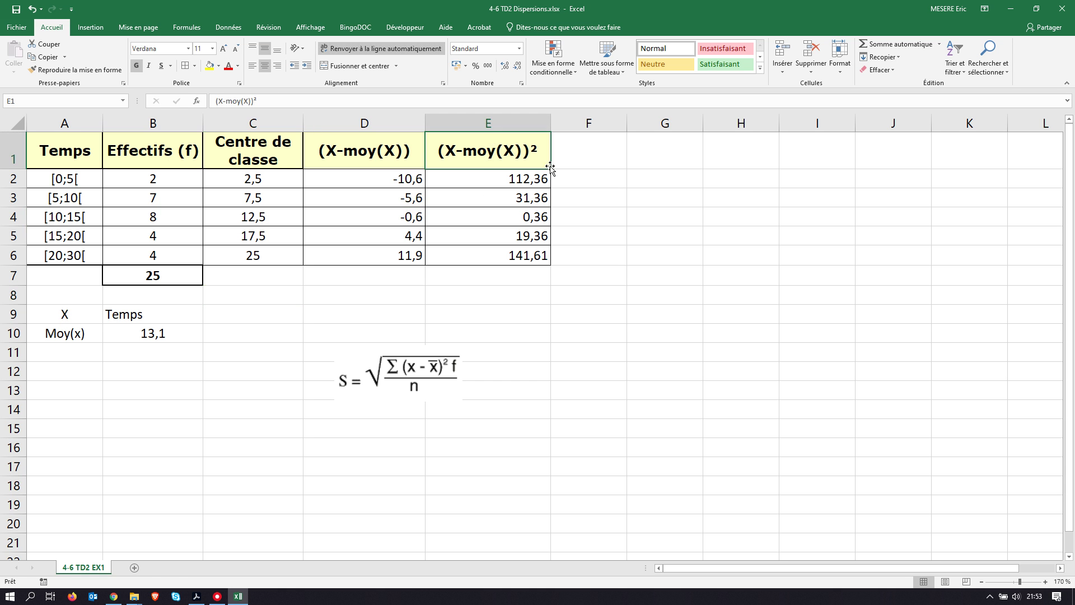
drag(551, 169, 618, 169)
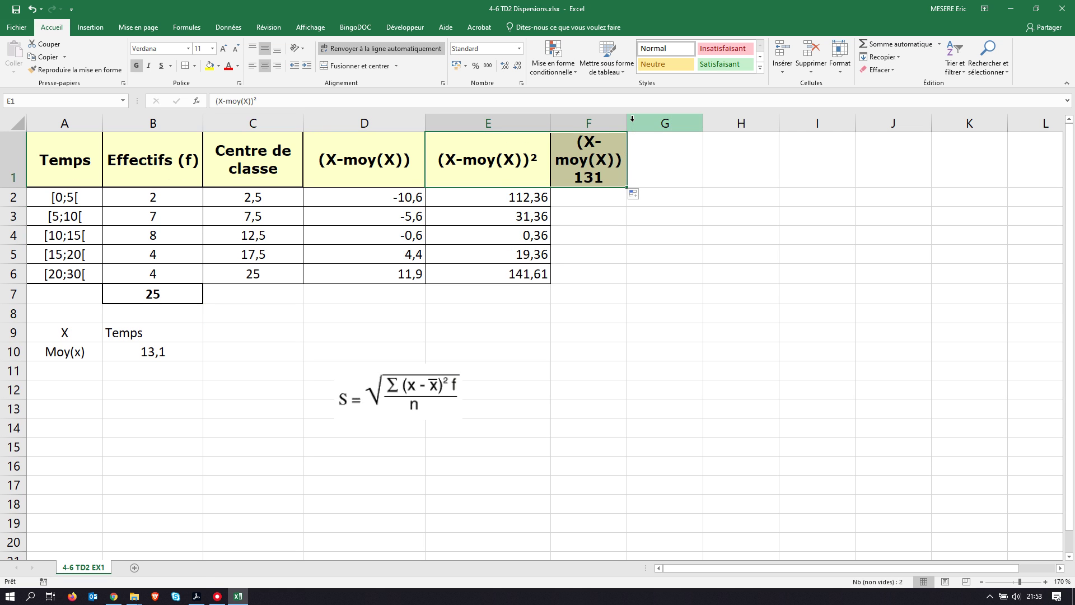
drag(627, 118, 686, 117)
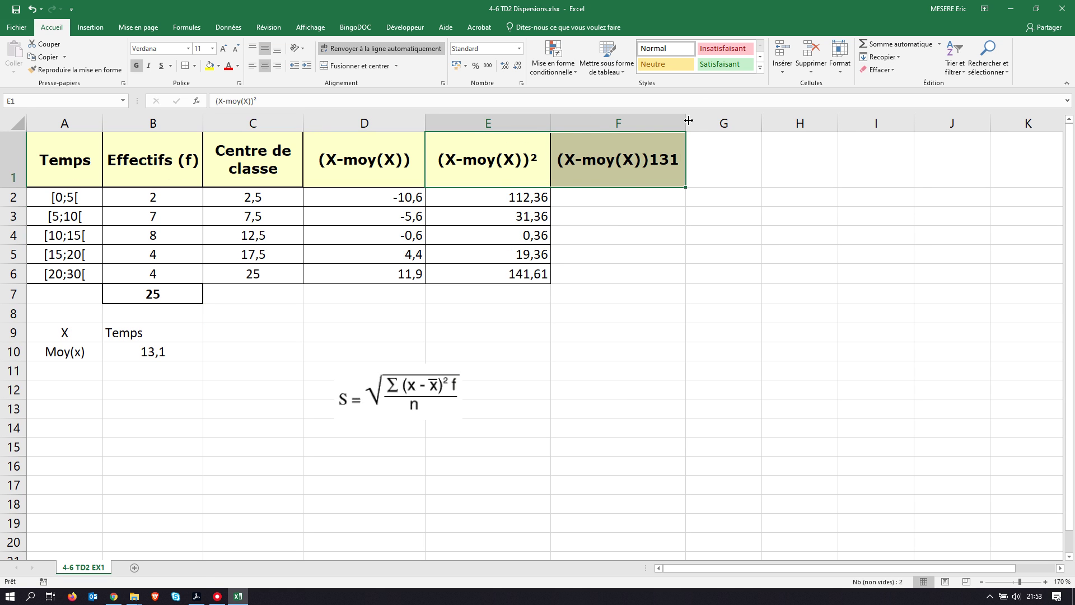
drag(13, 187, 13, 169)
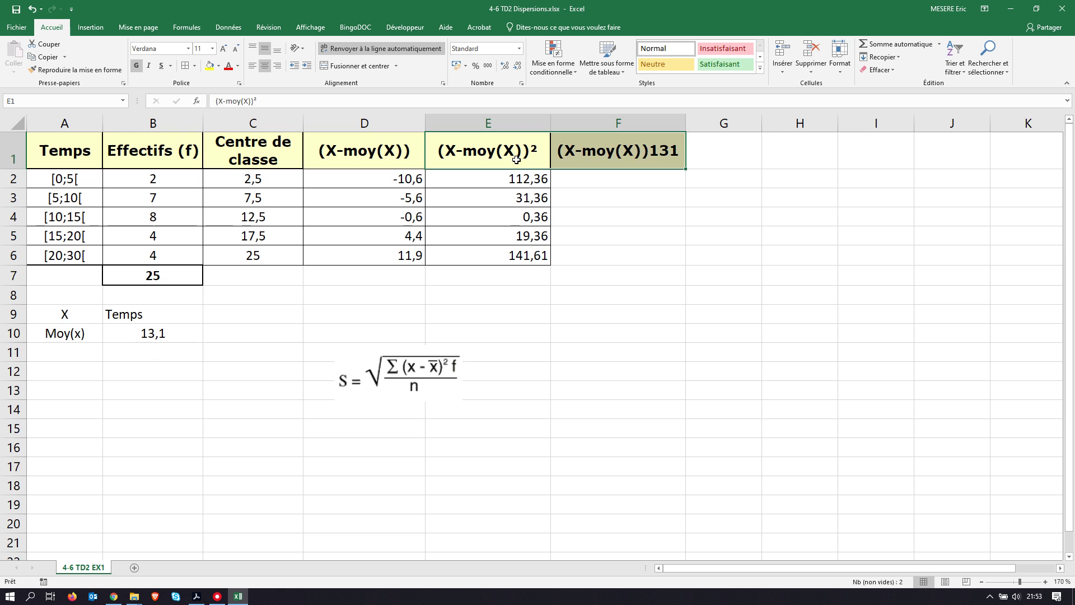
Step: Change the heading in F1 to (X-moy(X))²*f
double_click(664, 156)
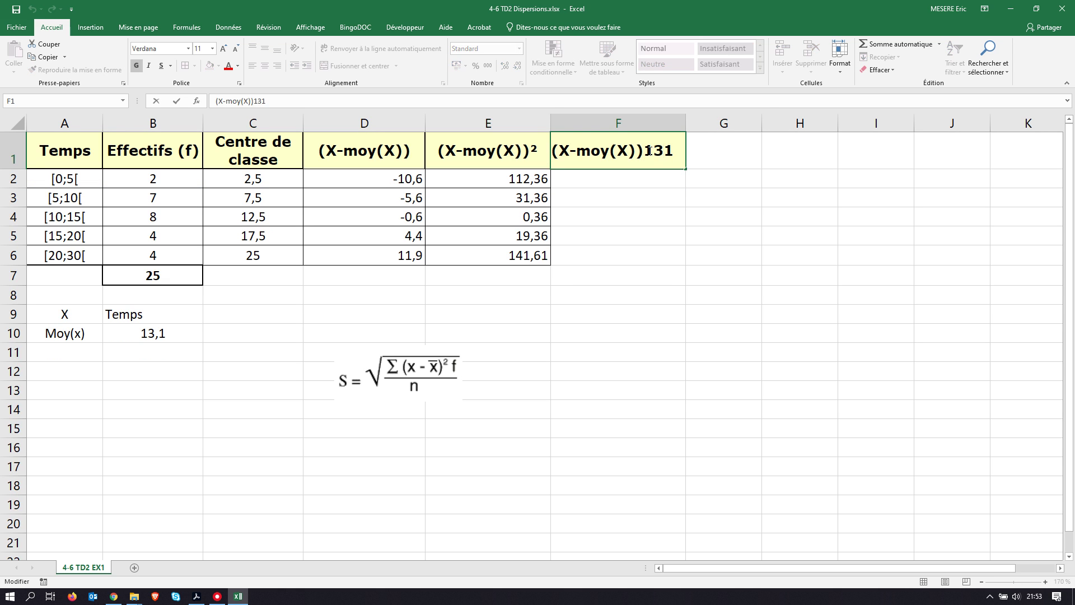
drag(649, 151, 699, 149)
key(BackSpace)
key(BackSpace)
text(²*f)
key(Return)
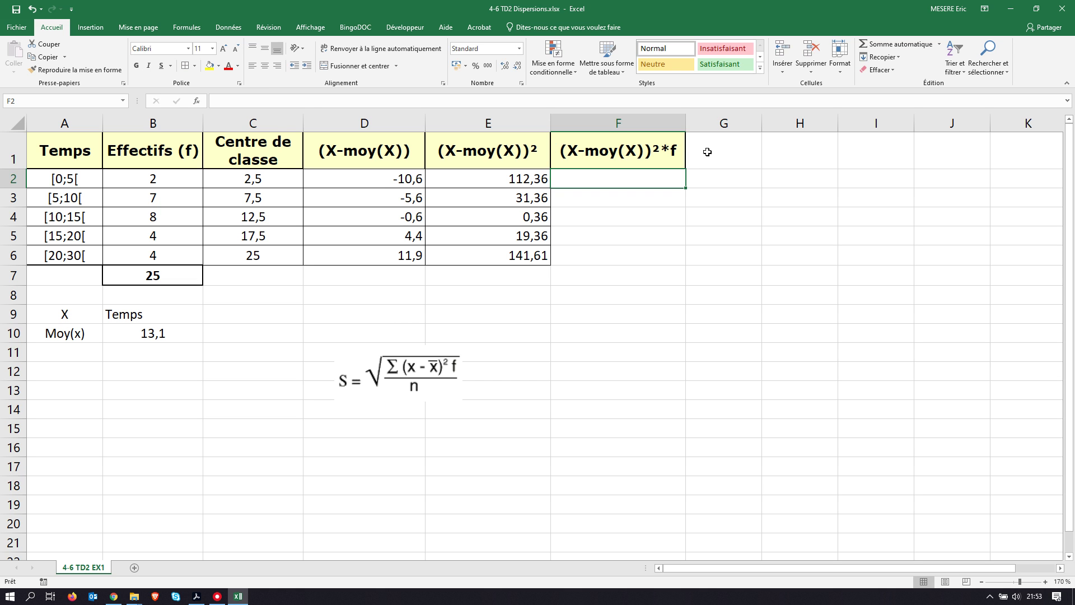
Step: Retype the ending of the F1 heading so that it reads (X-moy(X))²*f
double_click(662, 150)
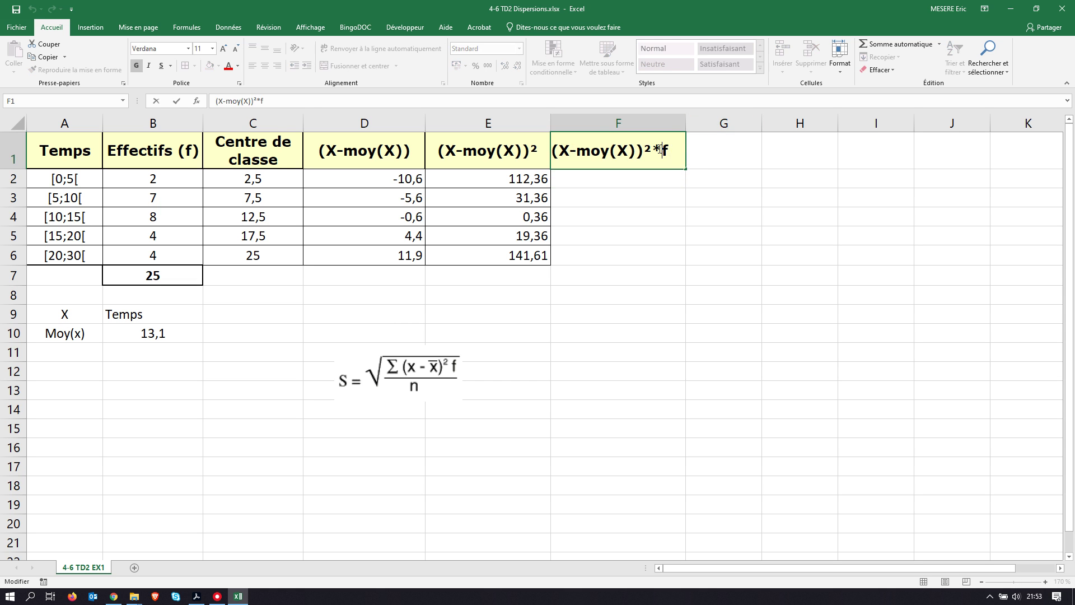
drag(657, 149, 673, 150)
key(BackSpace)
key(BackSpace)
text(*f)
key(BackSpace)
key(Delete)
key(Delete)
text()*f)
click(645, 148)
text(²)
key(Return)
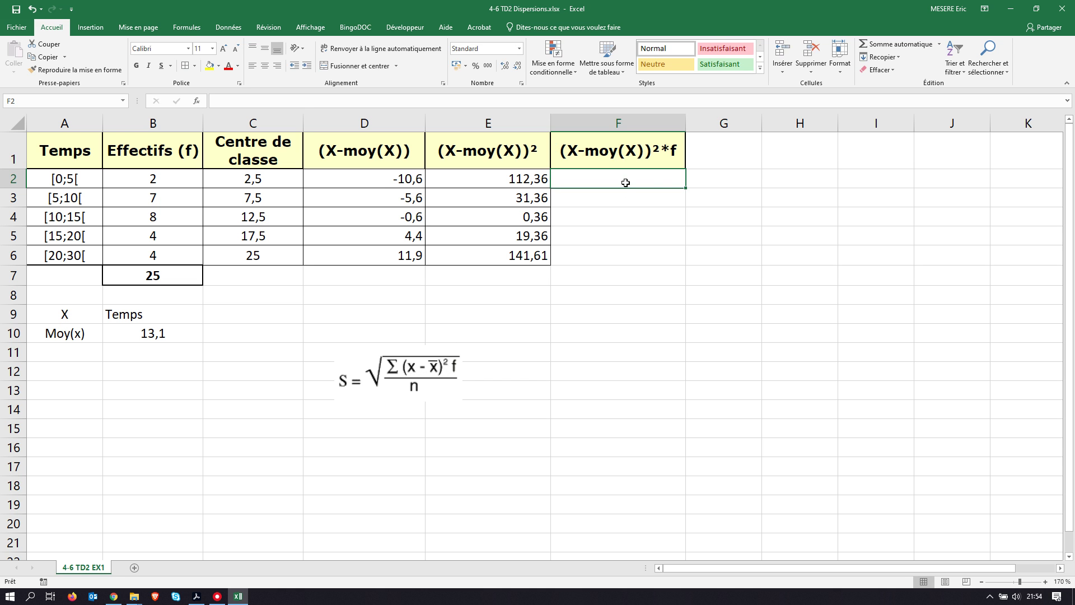
Step: Apply all borders to the empty cells F2:F6
drag(625, 183, 622, 253)
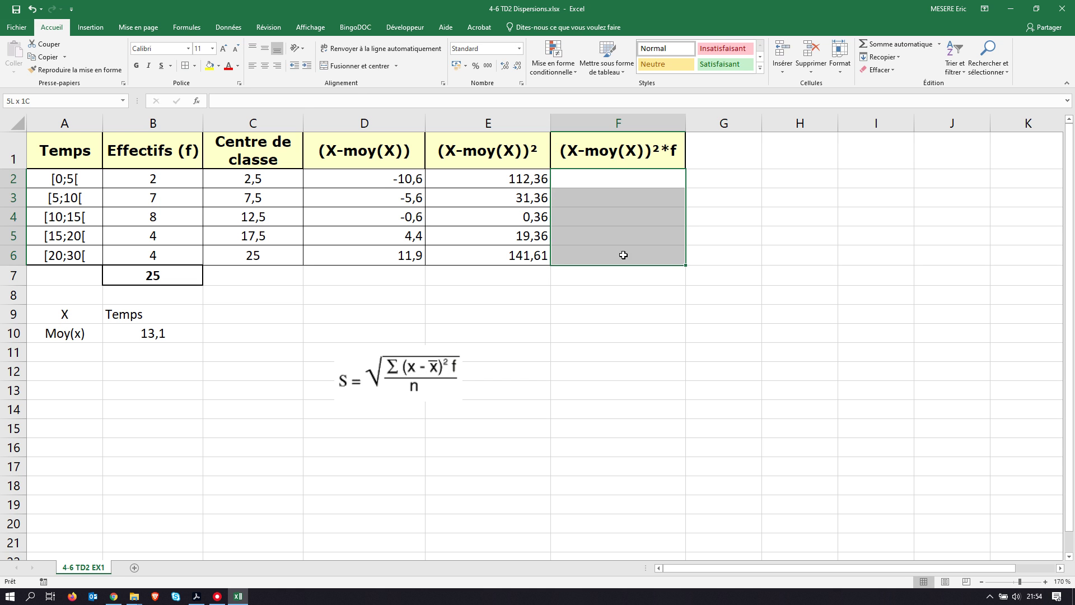
click(185, 65)
Step: Multiply the squared deviation by its frequency in F2 with =E2*B2 and fill the formula down to F6
click(646, 176)
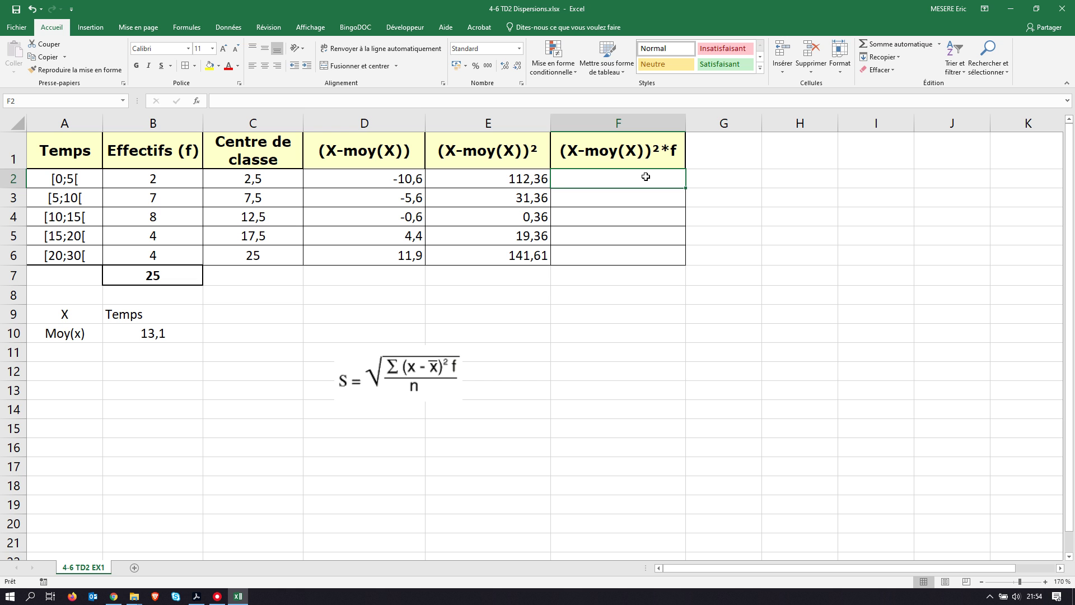
text(=)
click(500, 177)
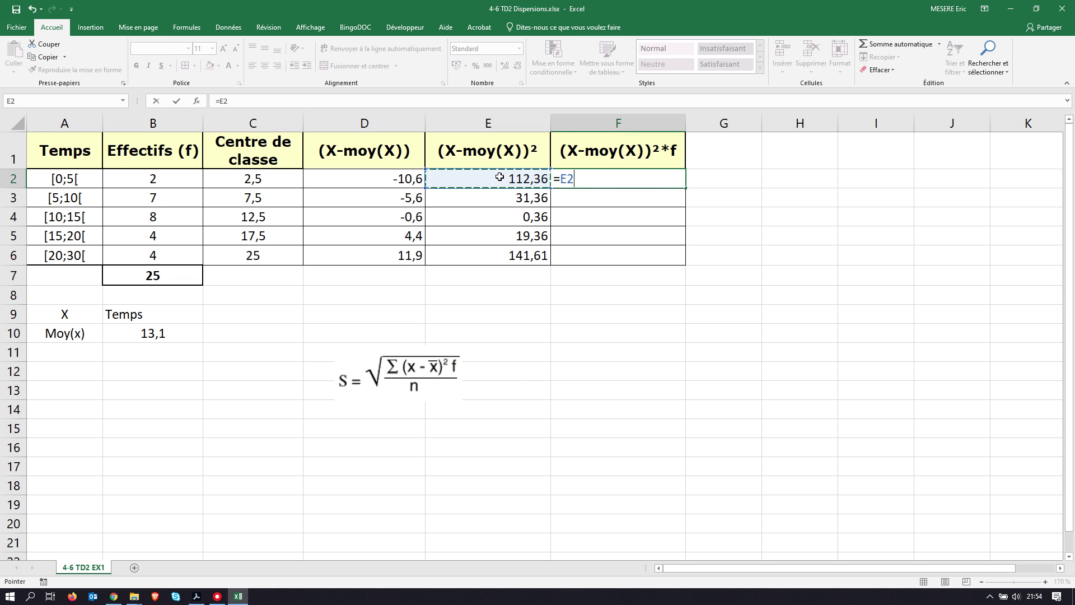
text(*)
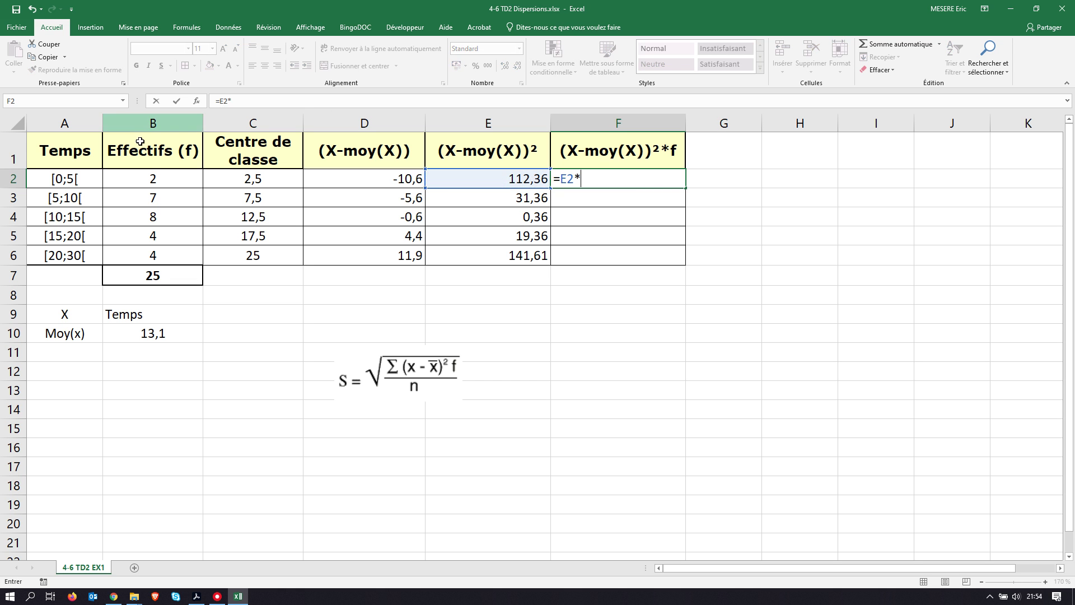
click(159, 178)
key(Return)
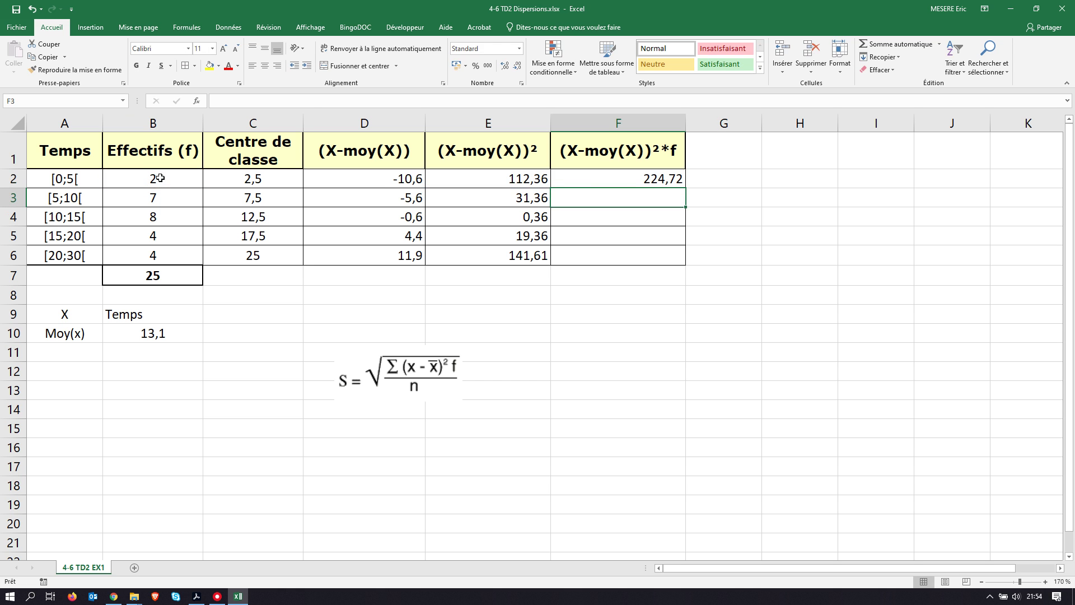
click(653, 180)
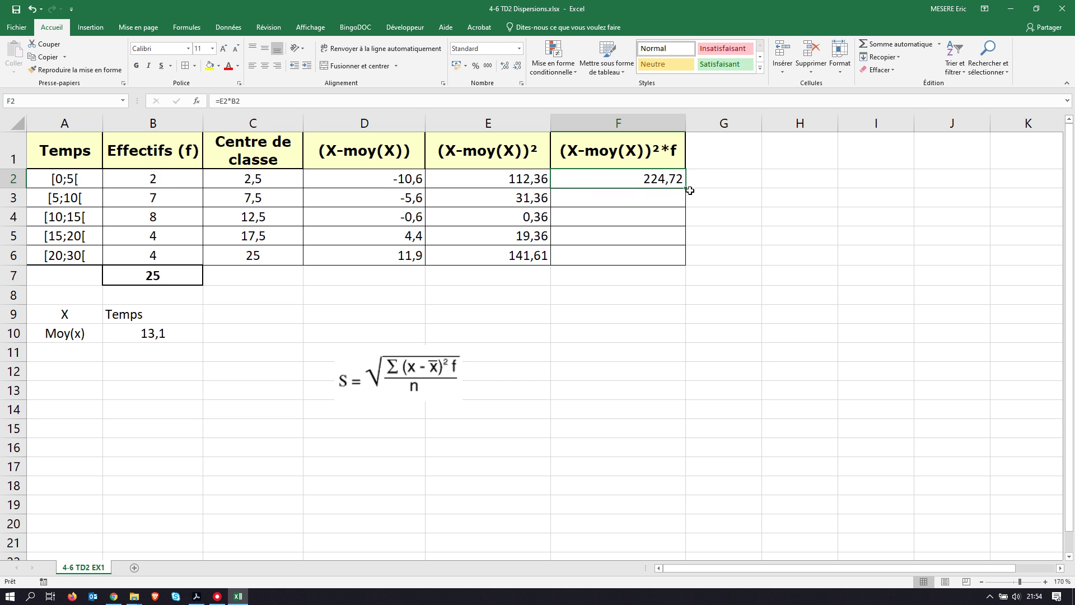
drag(686, 190, 680, 257)
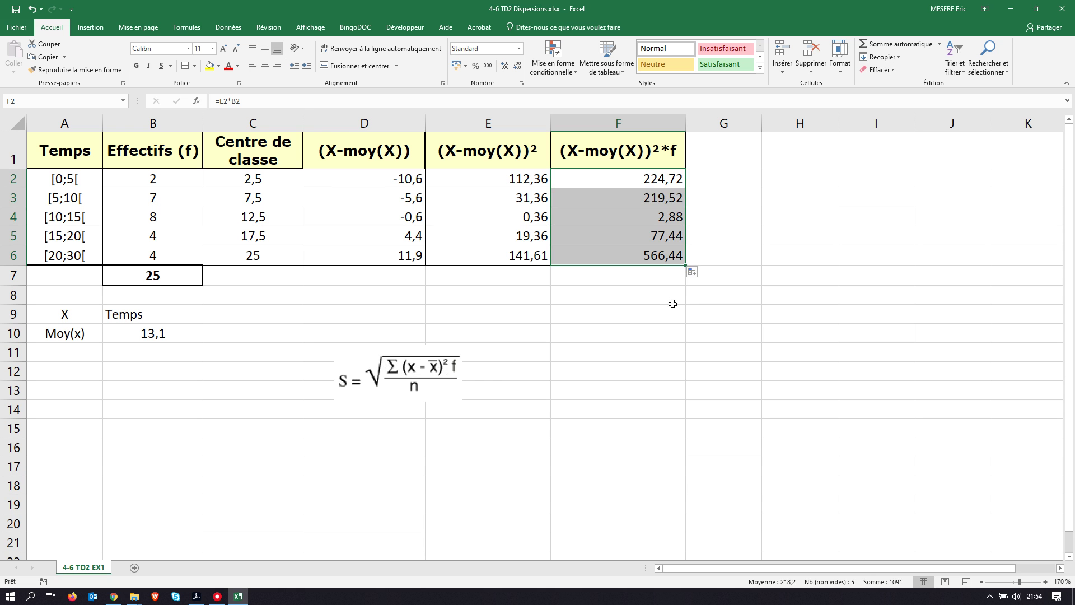
Step: Outline cell F7 with a box border and total the weighted squares in it with =SOMME(F2:F6)
click(659, 278)
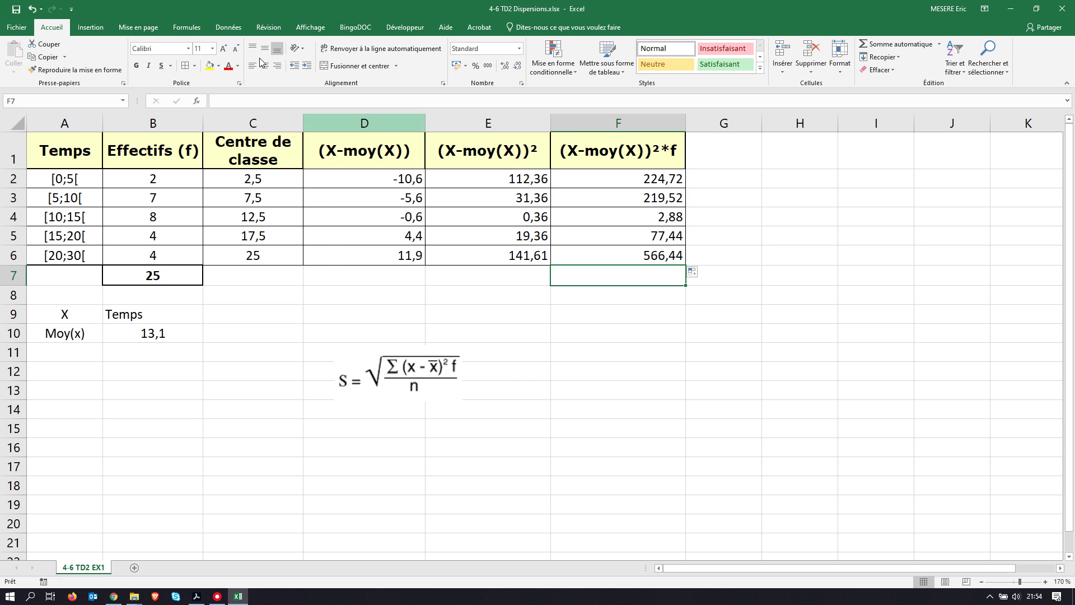
click(195, 66)
click(187, 188)
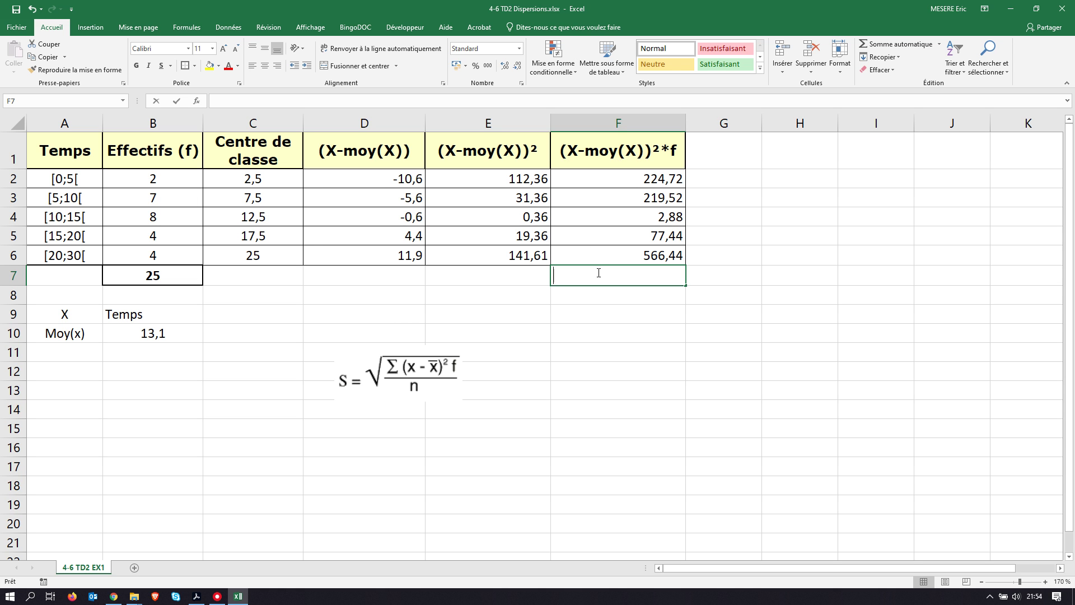
text(=somme()
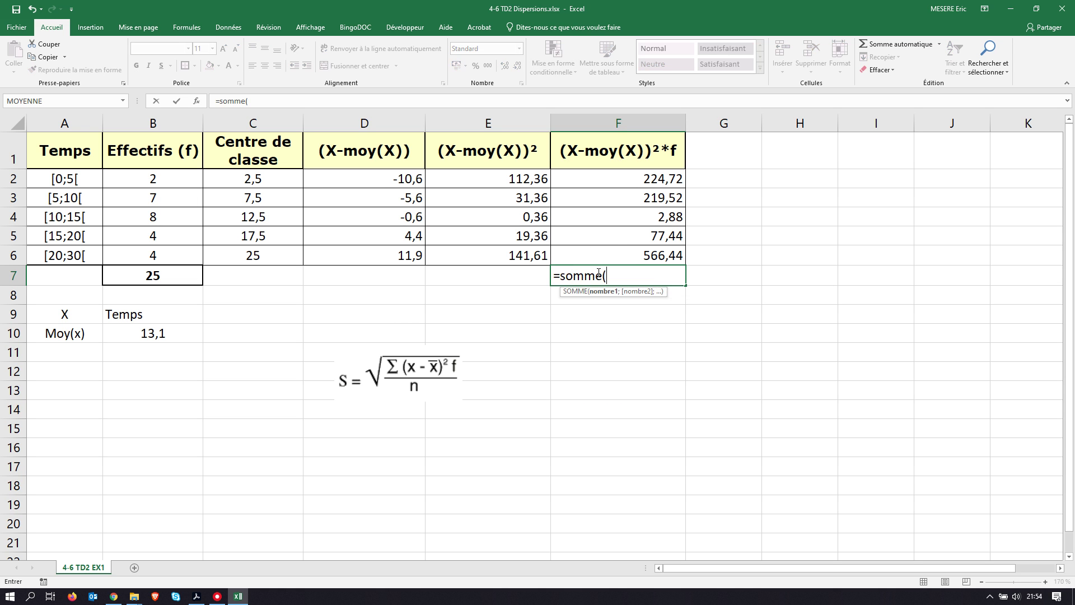
drag(622, 180, 632, 249)
text())
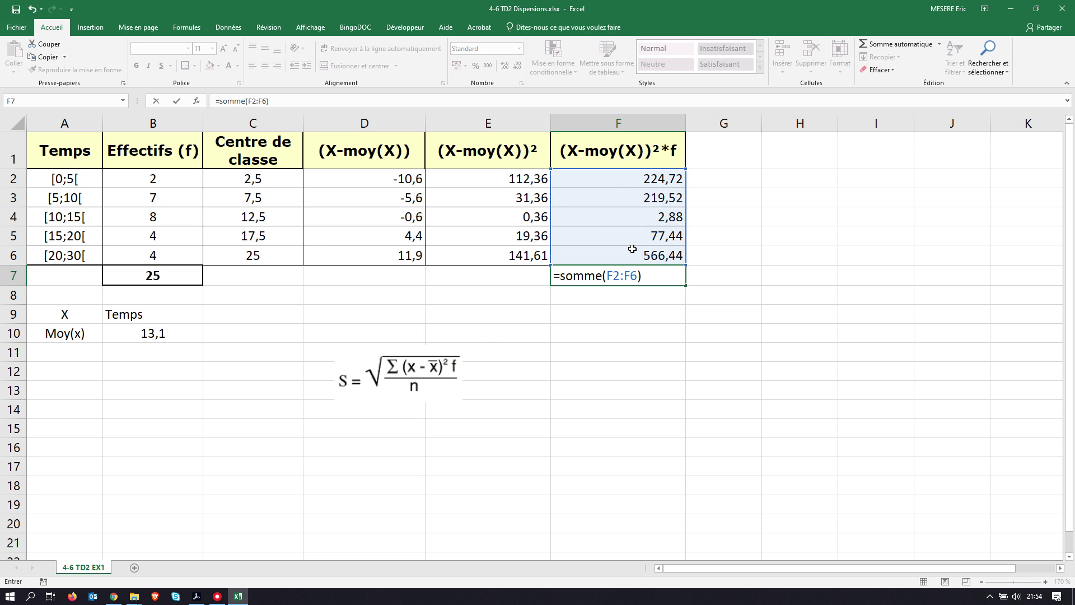
key(Return)
Step: Centre the total in F7 and make it bold
click(647, 277)
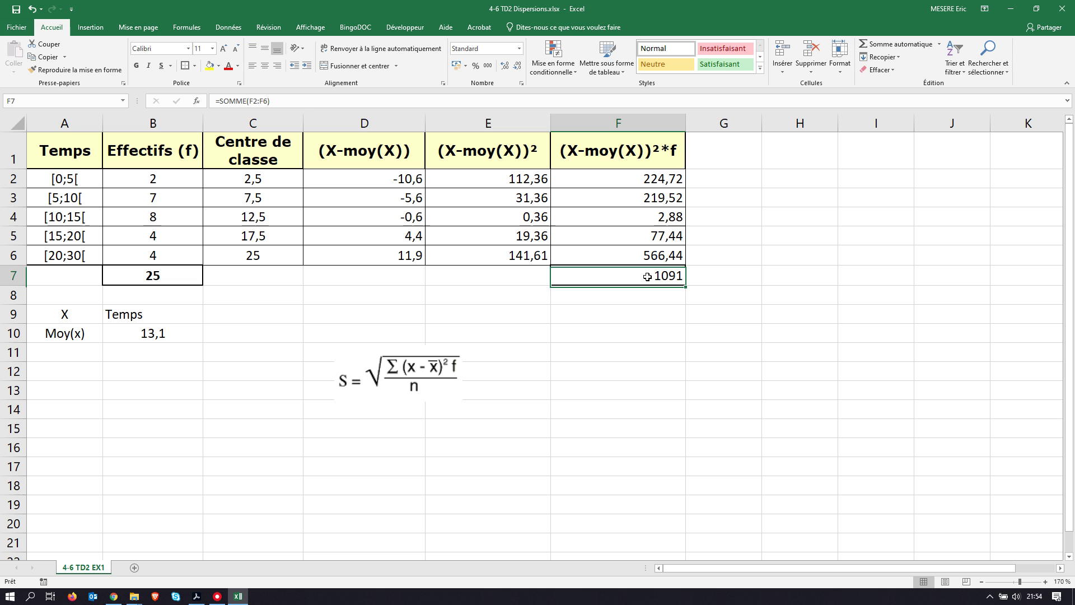
click(265, 66)
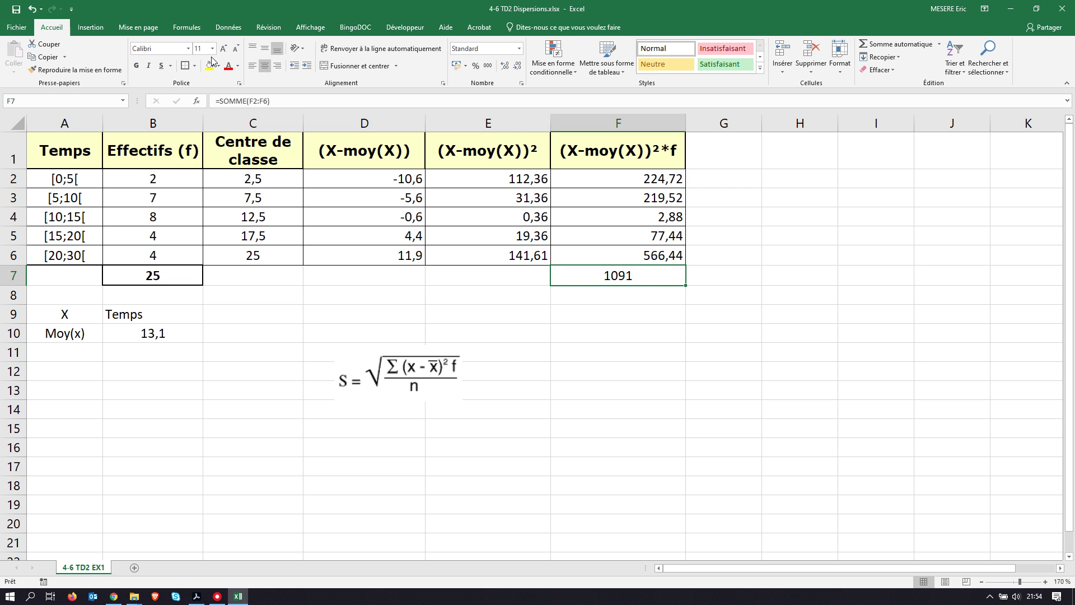
click(137, 66)
click(726, 367)
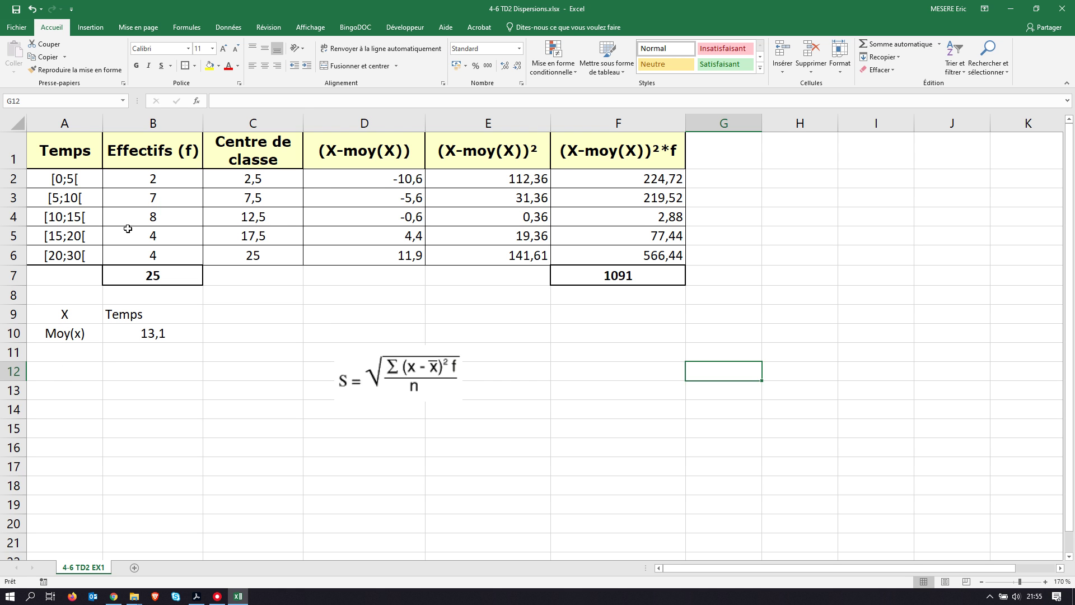
Step: Widen column A and copy the heading text (X-moy(X))²*f from F1 into cell A11
drag(103, 123, 139, 129)
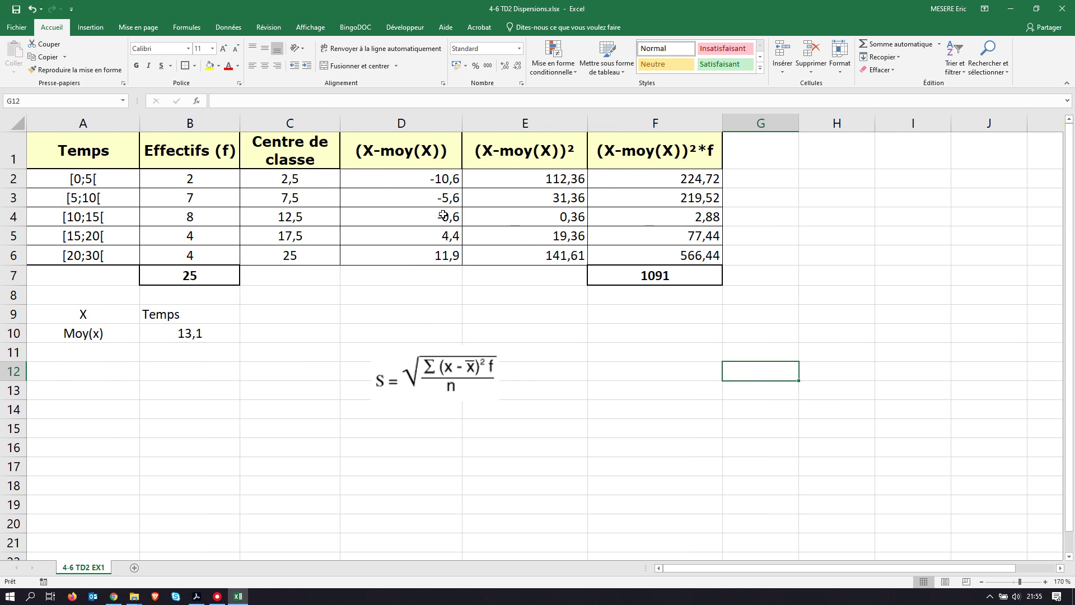
double_click(605, 151)
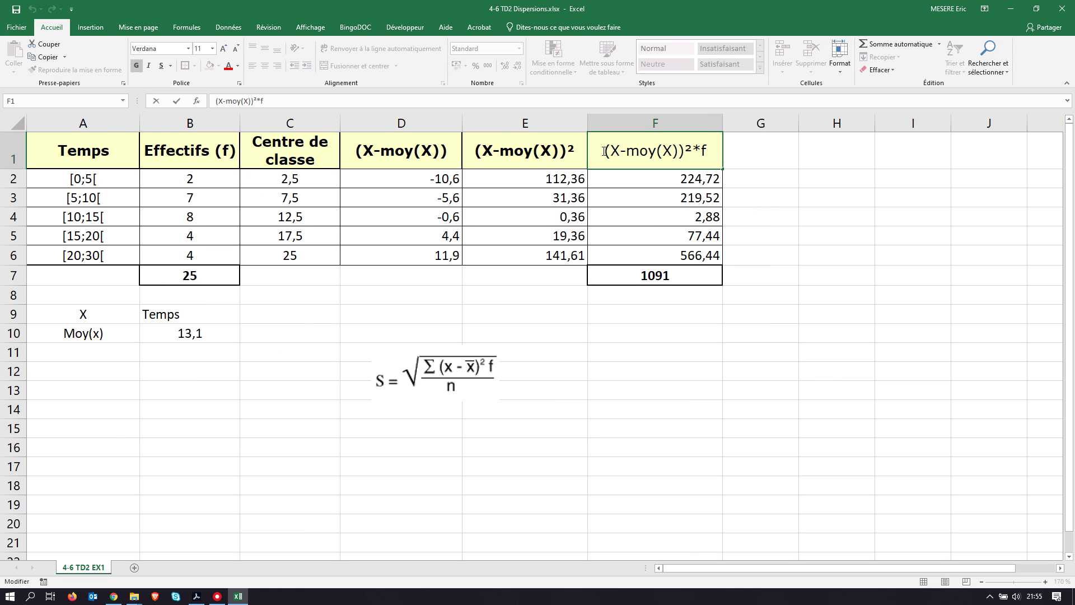
drag(604, 152, 718, 150)
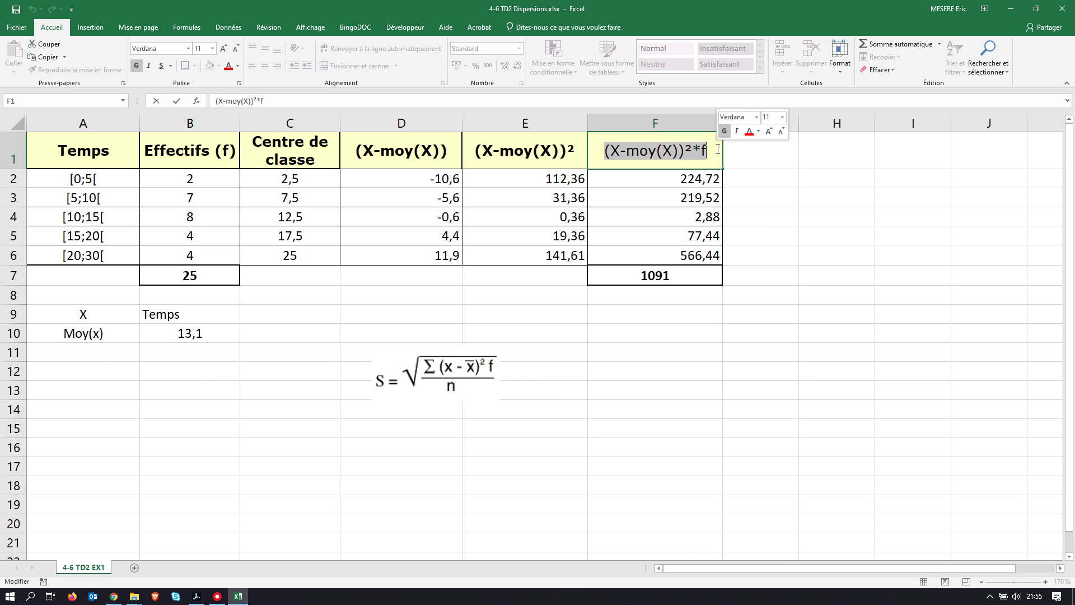
key(ctrl+c)
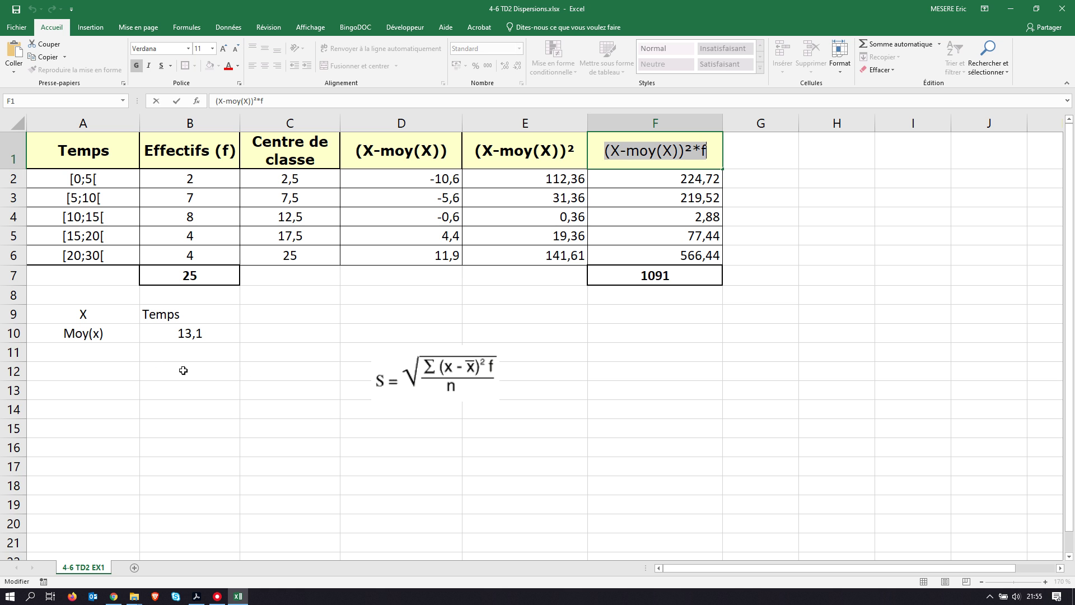
key(Return)
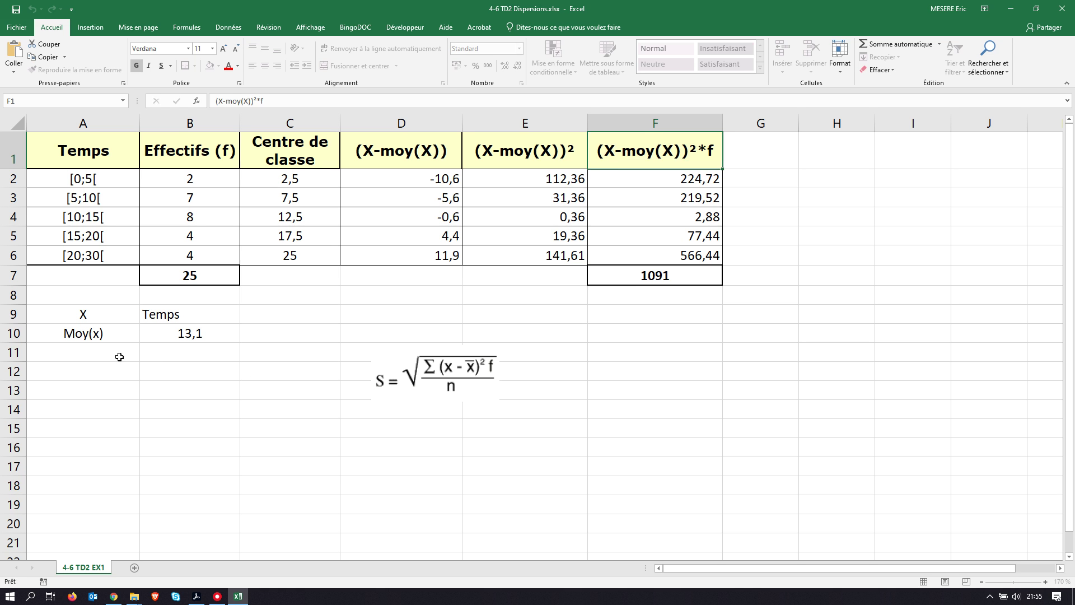
double_click(111, 352)
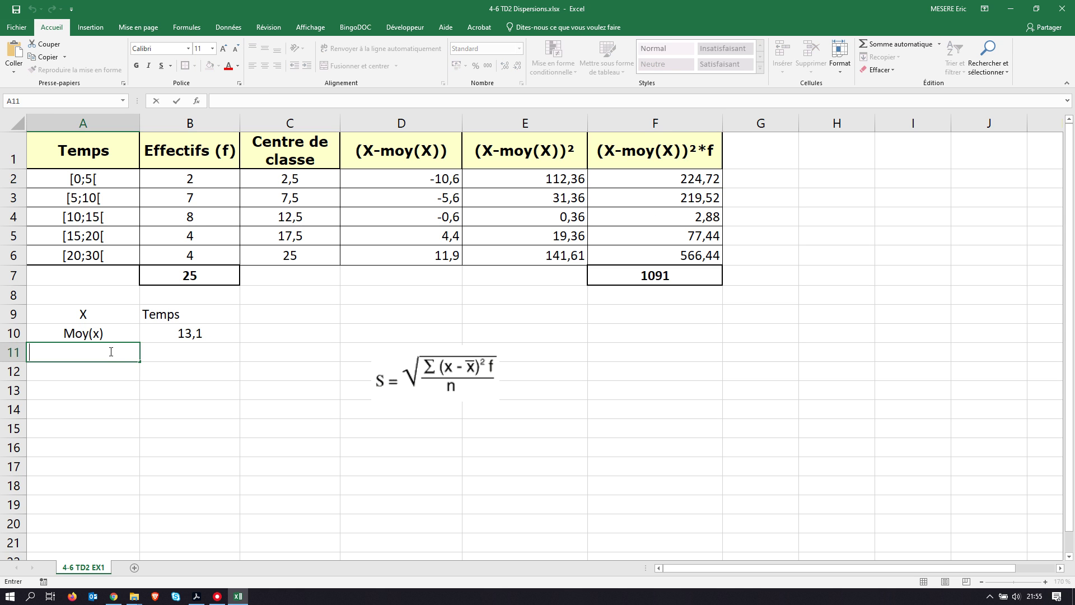
key(ctrl+v)
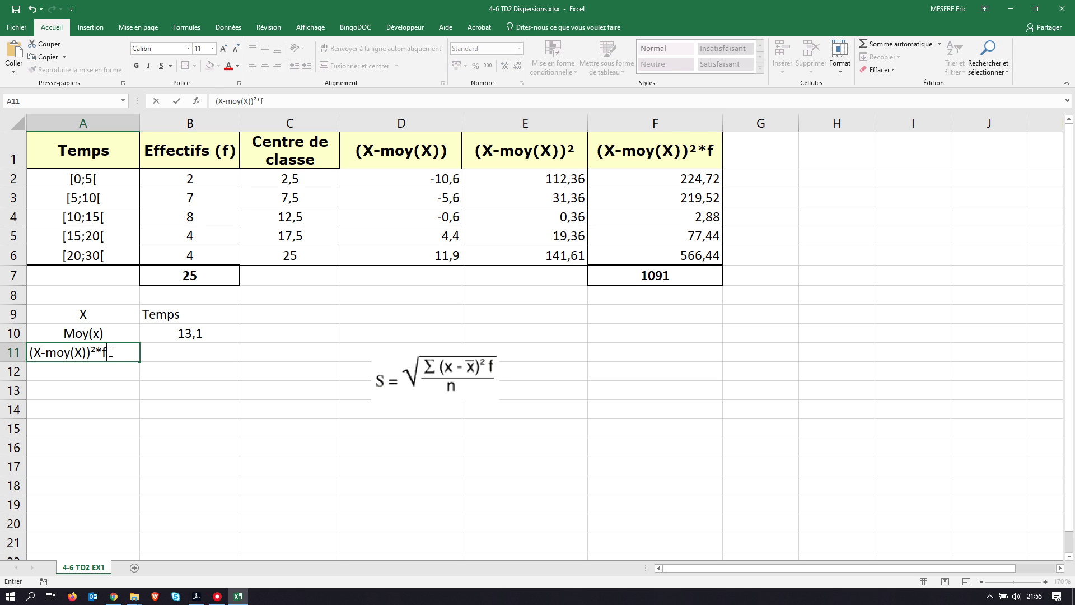
Step: Complete the A11 label as Sommme((X-moy(X))²*f) with effectif total on a second line, and widen column A to fit
click(30, 353)
text(Sommme()
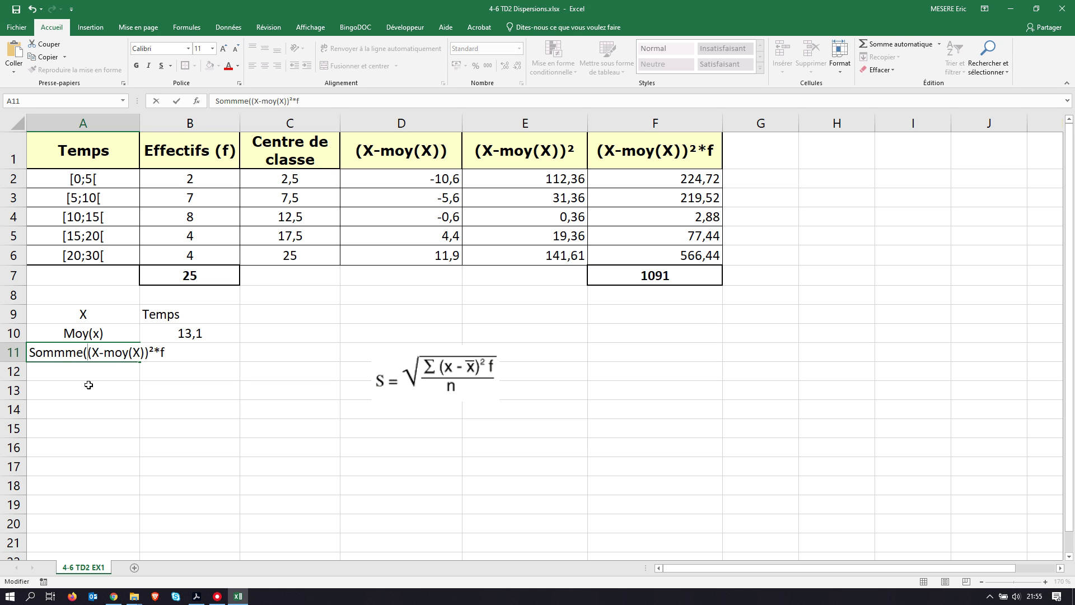
click(169, 351)
text())
key(alt+Return)
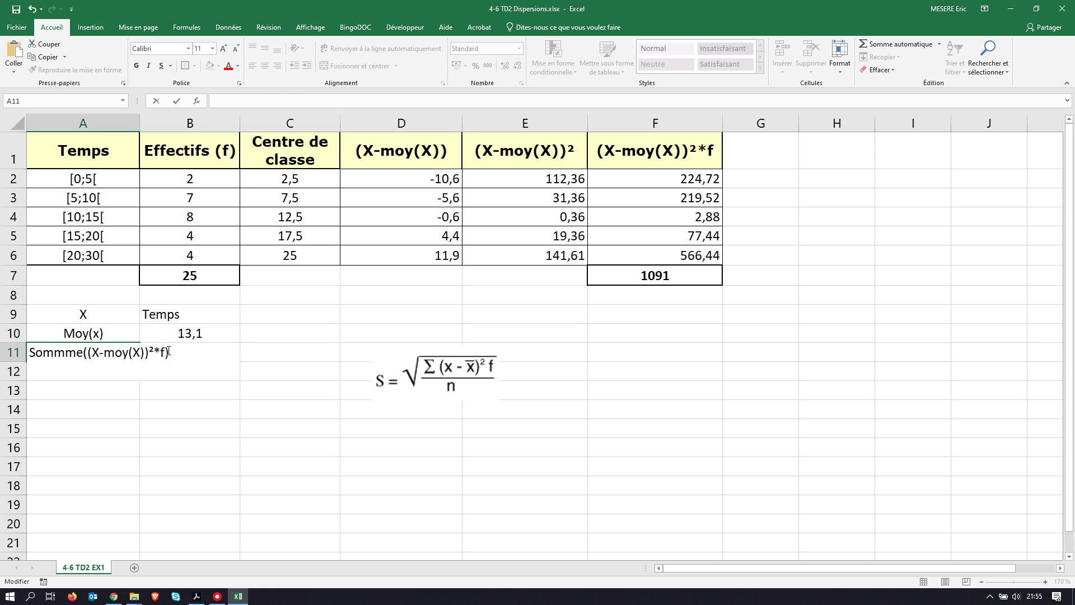
text(ctif tot)
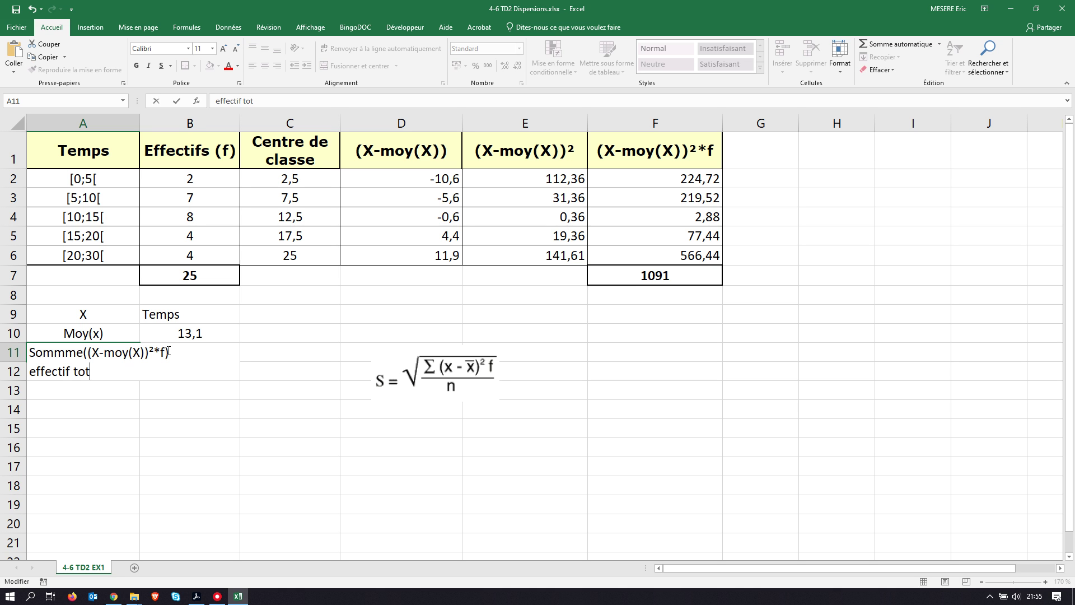
text(al)
click(226, 426)
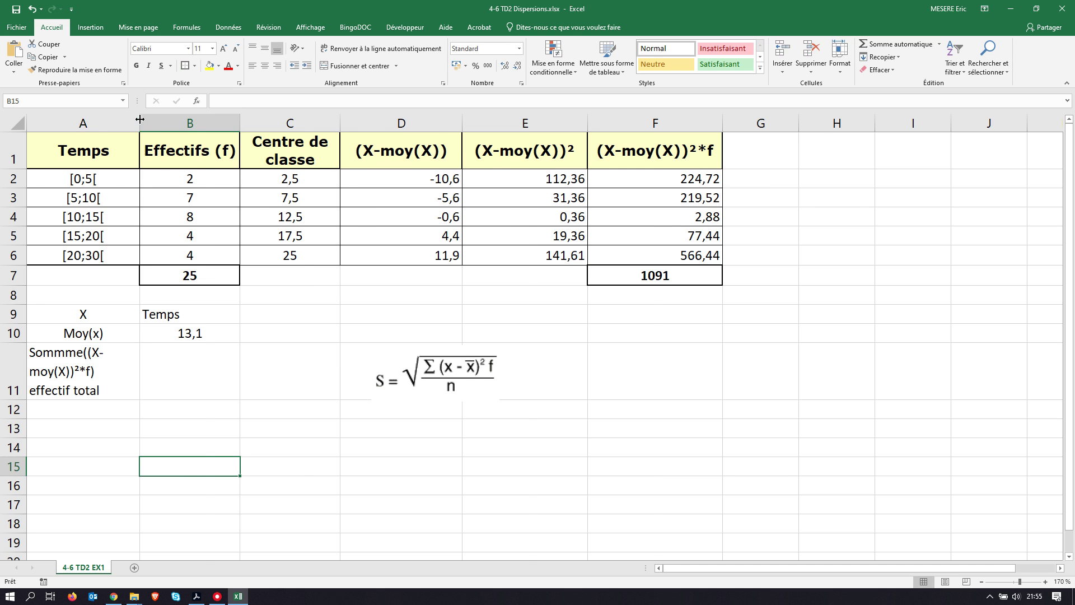
drag(140, 118, 206, 119)
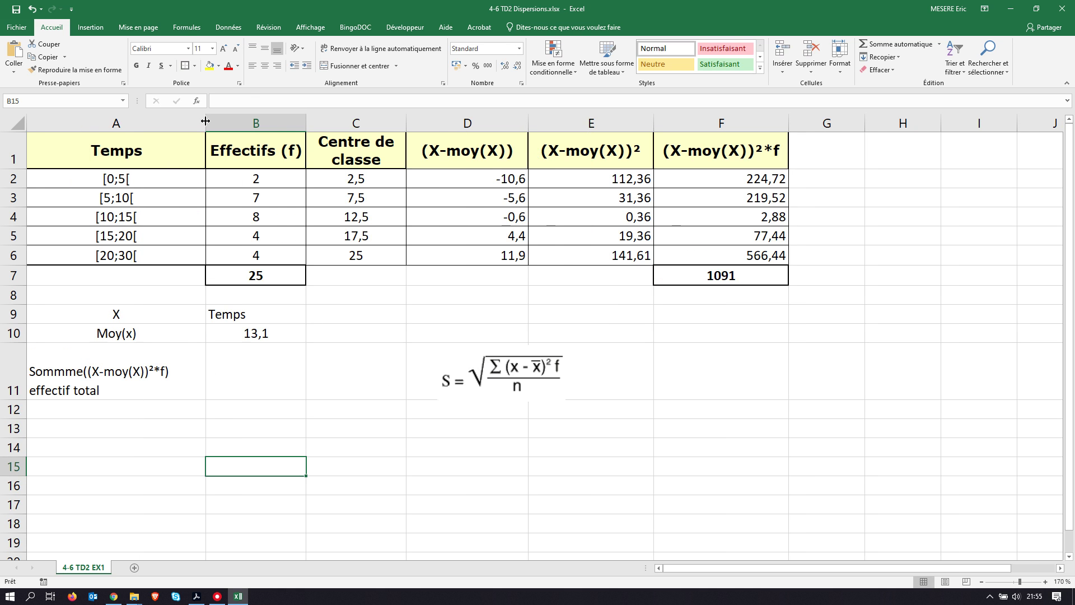
click(96, 371)
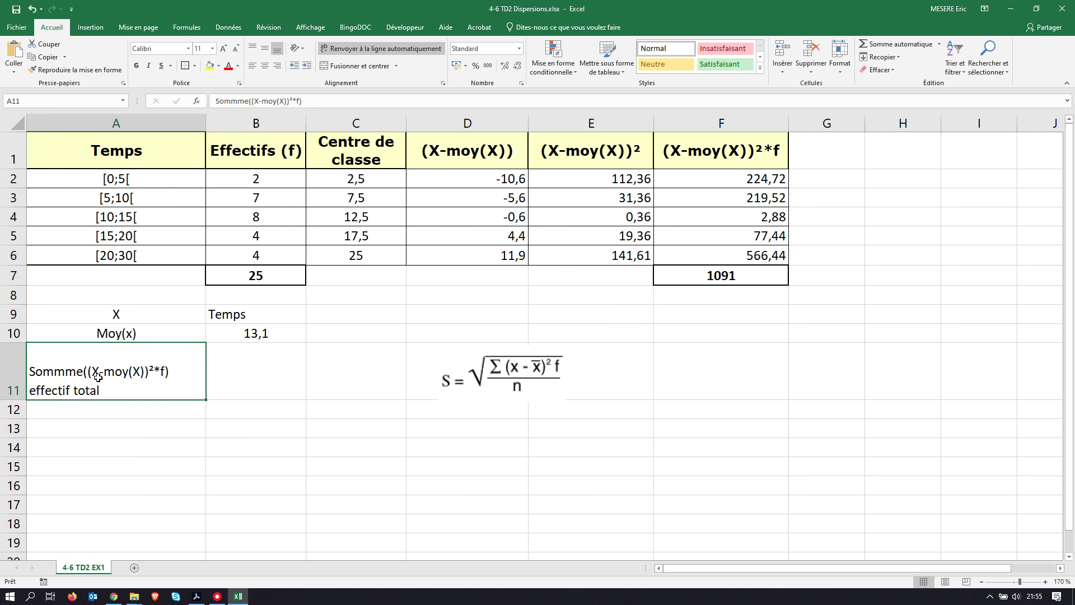
Step: Fit row 11's height to its text and correct the spelling of Sommme to Somme in the A11 label
double_click(17, 399)
double_click(65, 354)
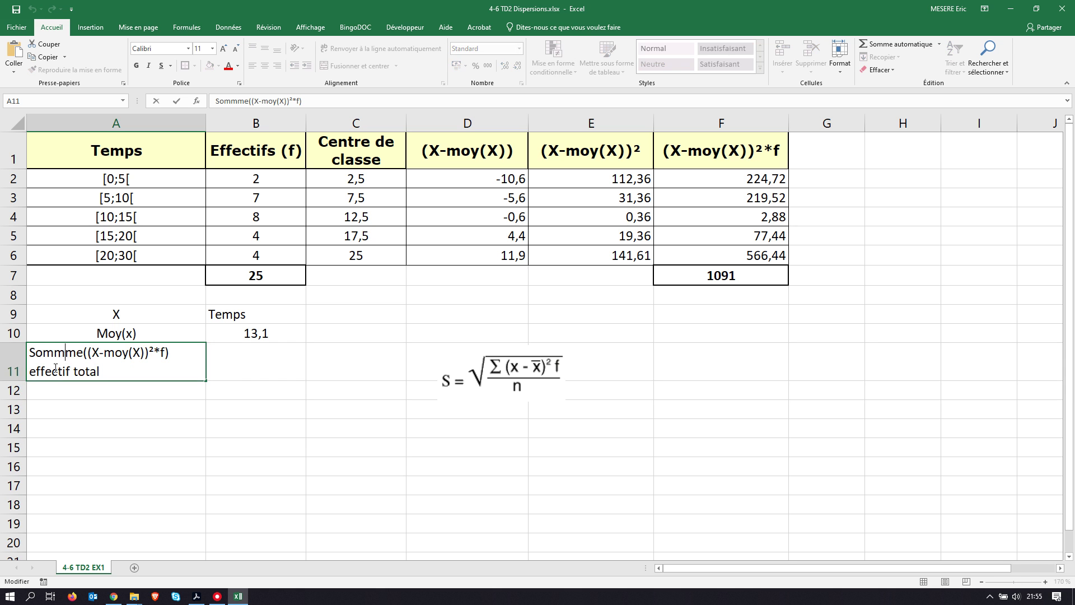
key(BackSpace)
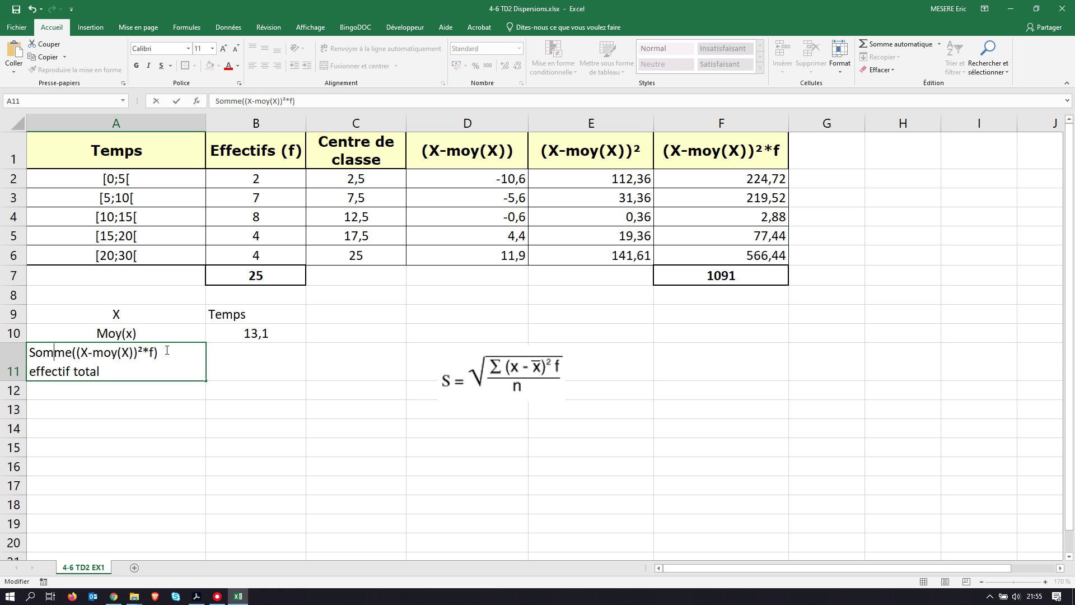
Step: Underline the first line of the A11 label, Somme((X-moy(X))²*f), and centre the cell horizontally
drag(167, 351, 29, 351)
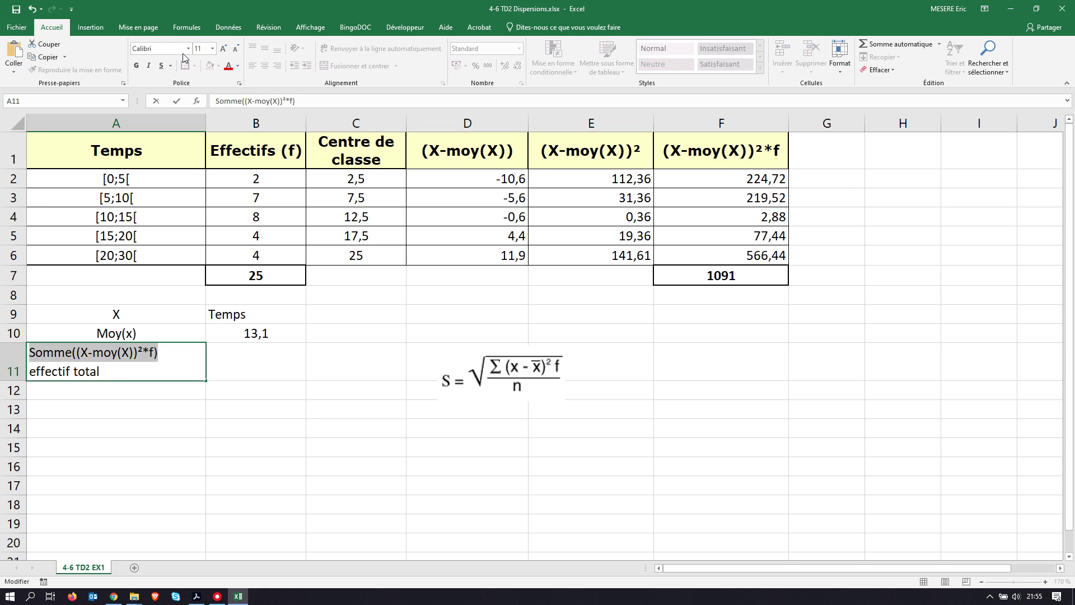
click(161, 66)
click(210, 377)
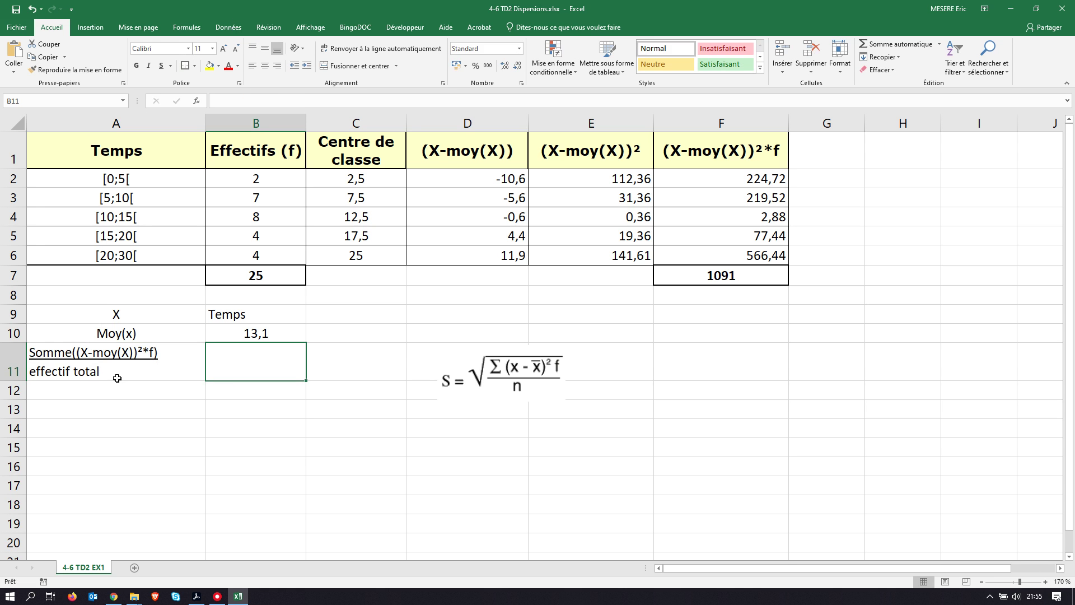
click(117, 378)
click(265, 66)
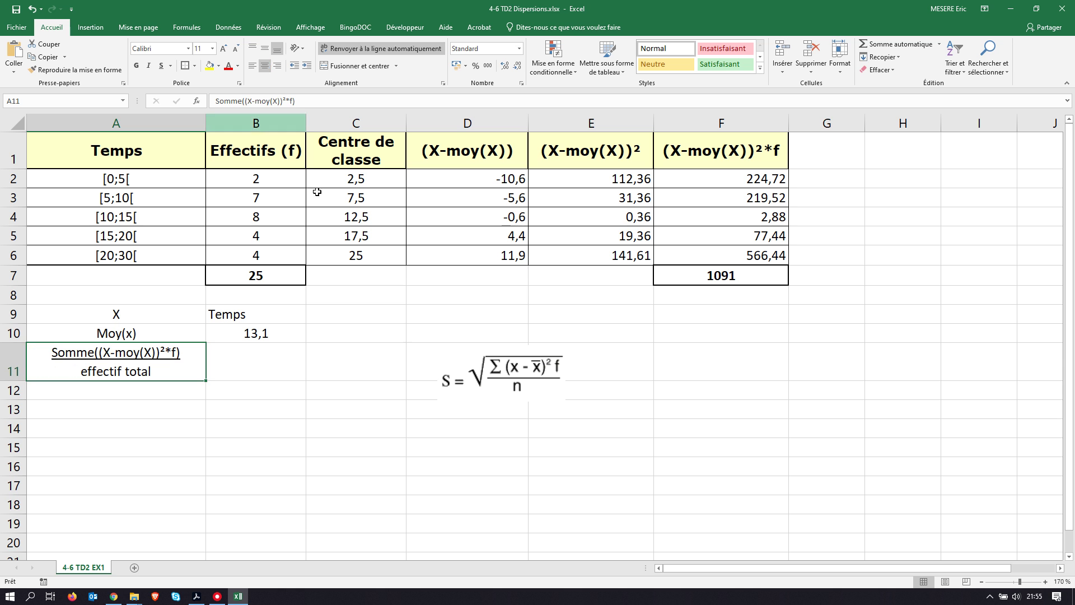
click(186, 442)
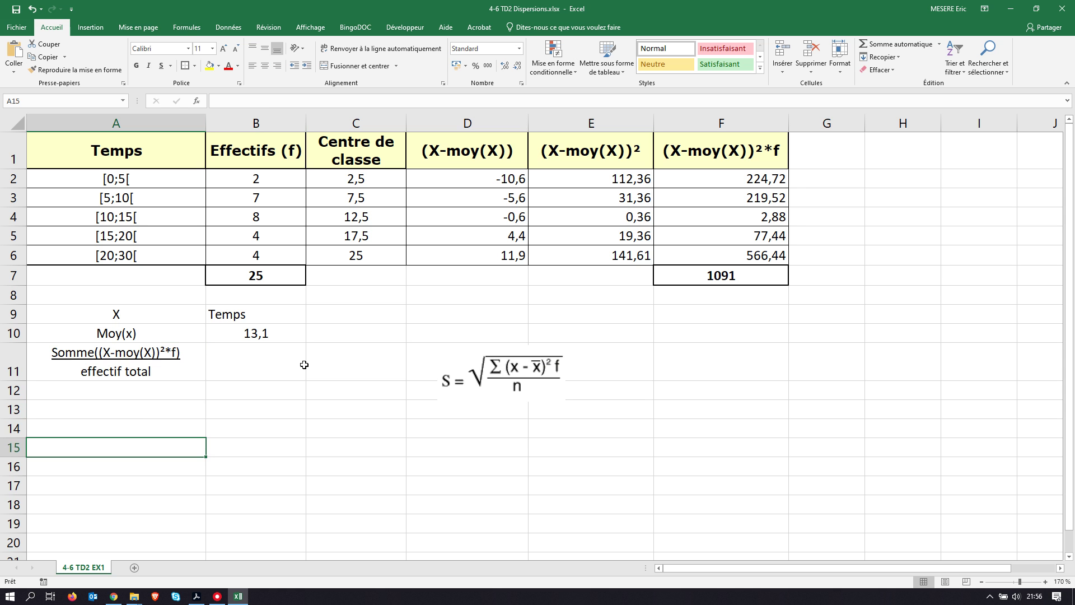
Step: Divide the total of the weighted squares by the total frequency in B11 with =F7/B7
click(257, 365)
text(=)
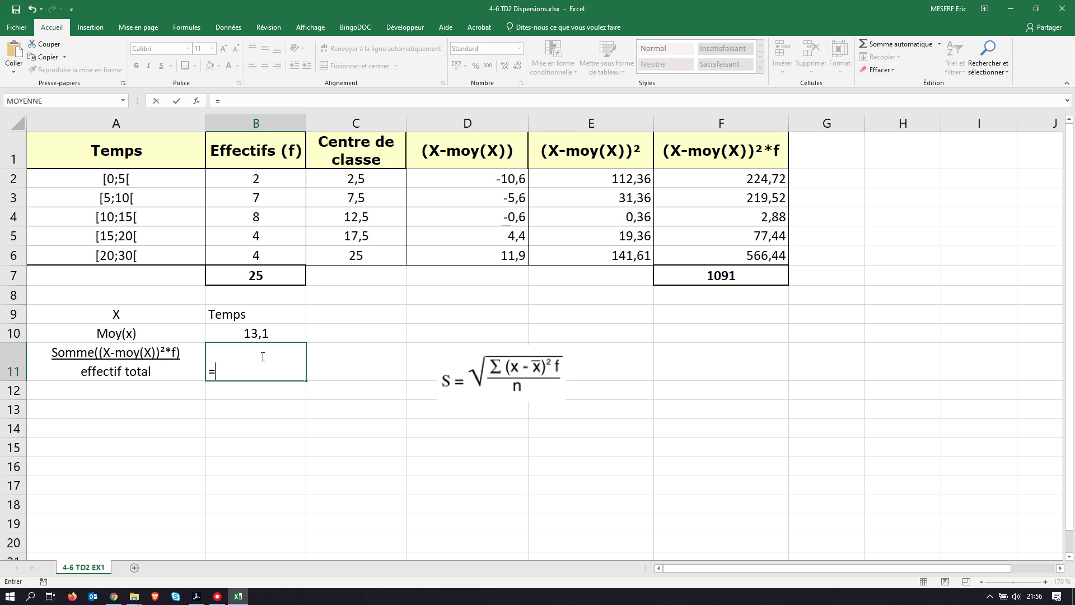
click(750, 275)
text(/)
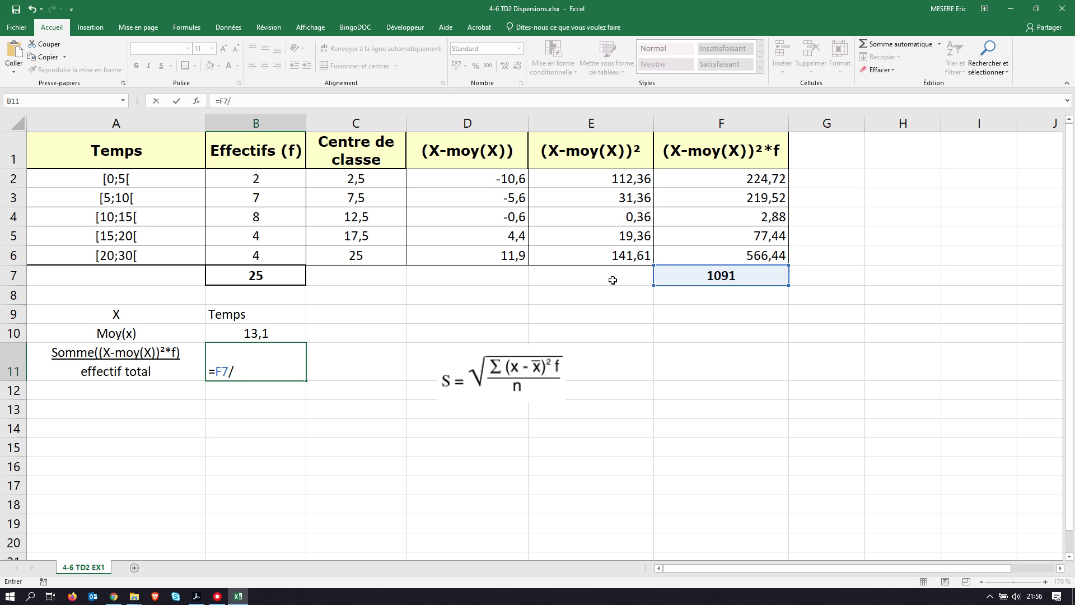
click(281, 276)
key(Return)
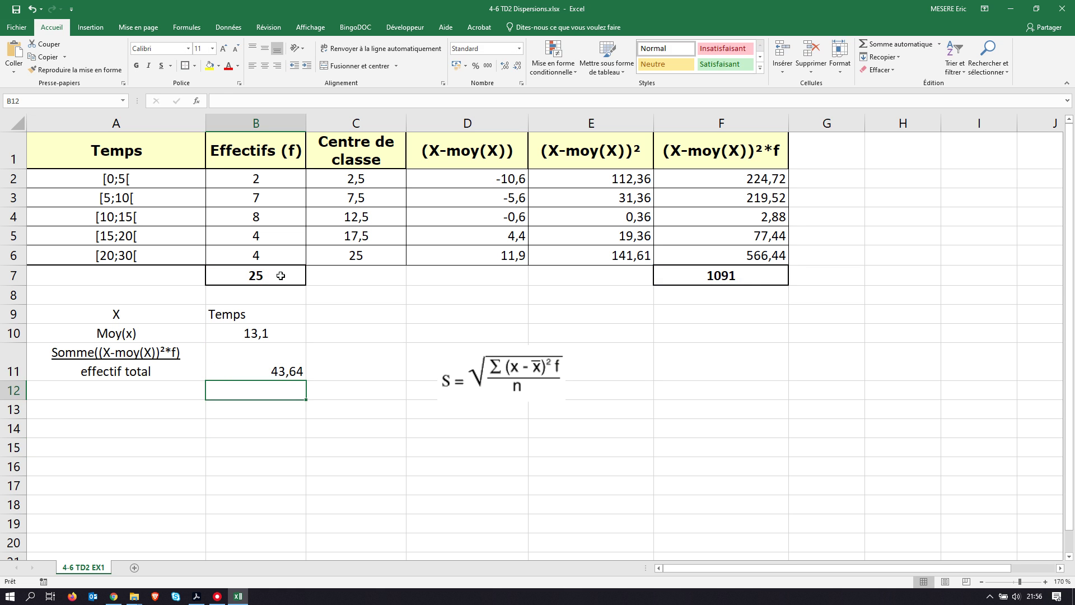
Step: Centre the quotient in B11 horizontally and vertically
click(281, 369)
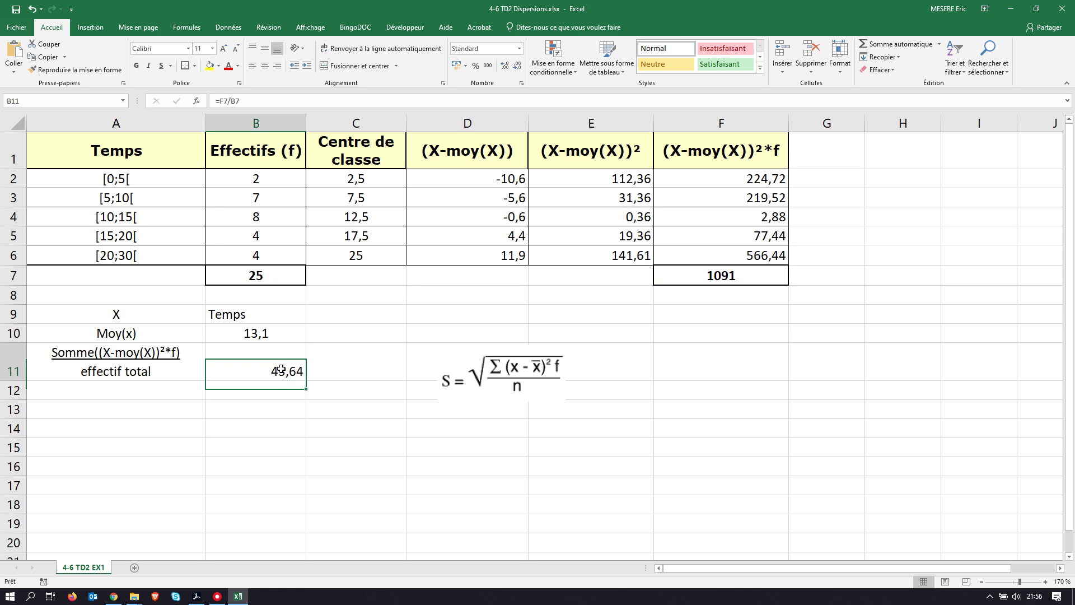
click(264, 66)
click(265, 51)
click(264, 480)
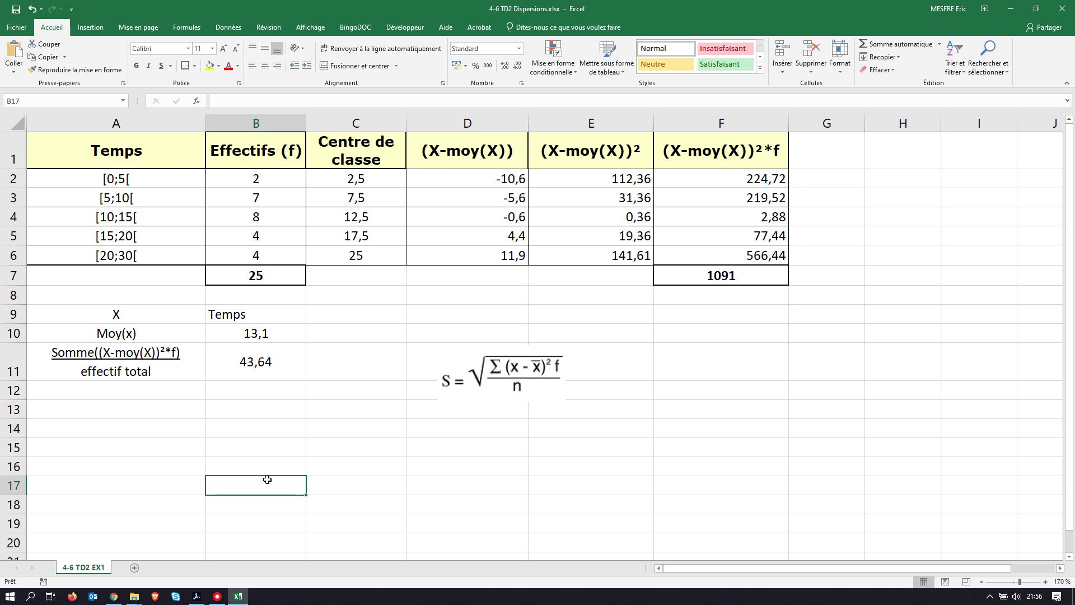
Step: Label A12 with racine( followed by the copied two-line text of A11 and a closing parenthesis after effectif total
click(129, 390)
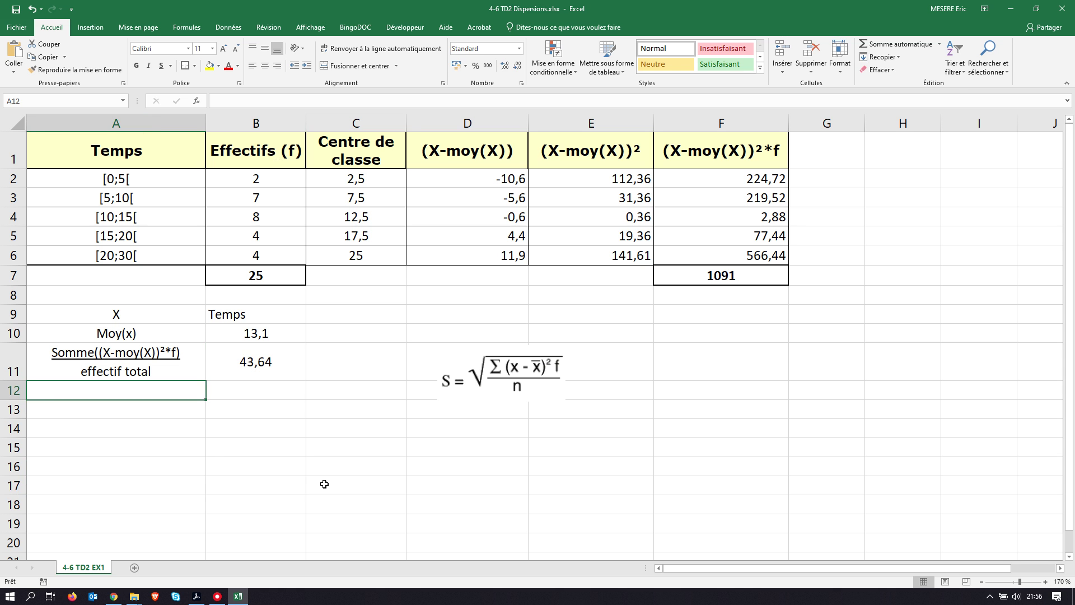
text(racine()
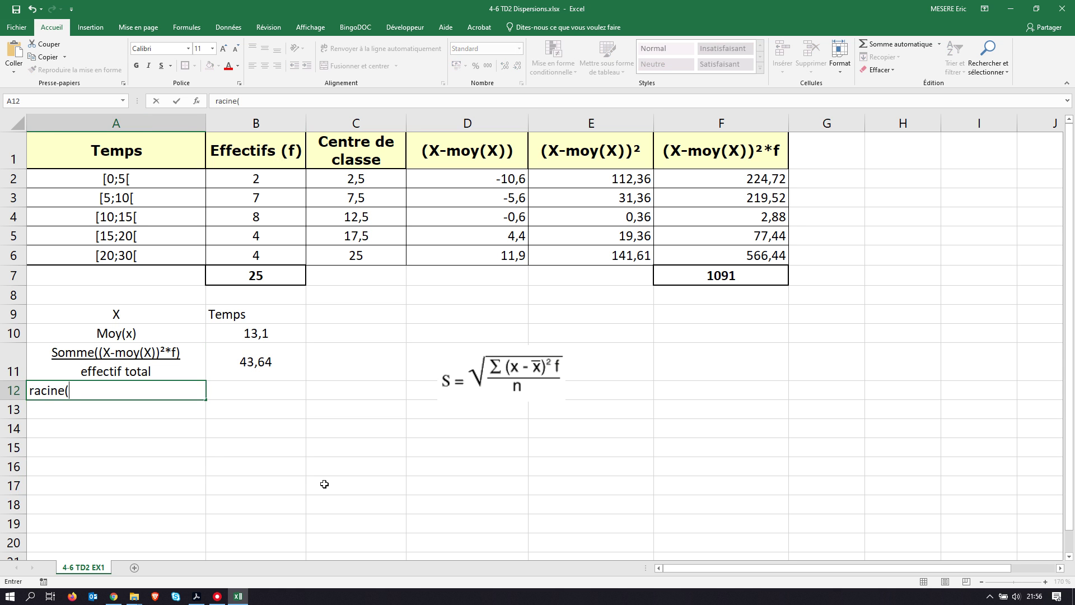
click(52, 348)
drag(52, 347, 170, 369)
key(ctrl+c)
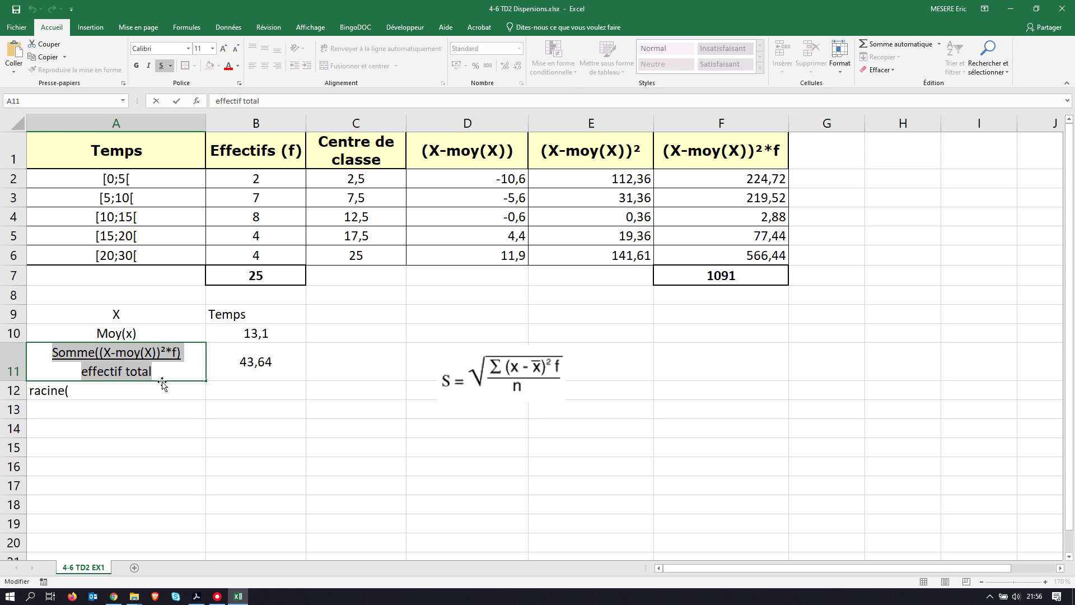
double_click(102, 392)
key(ctrl+v)
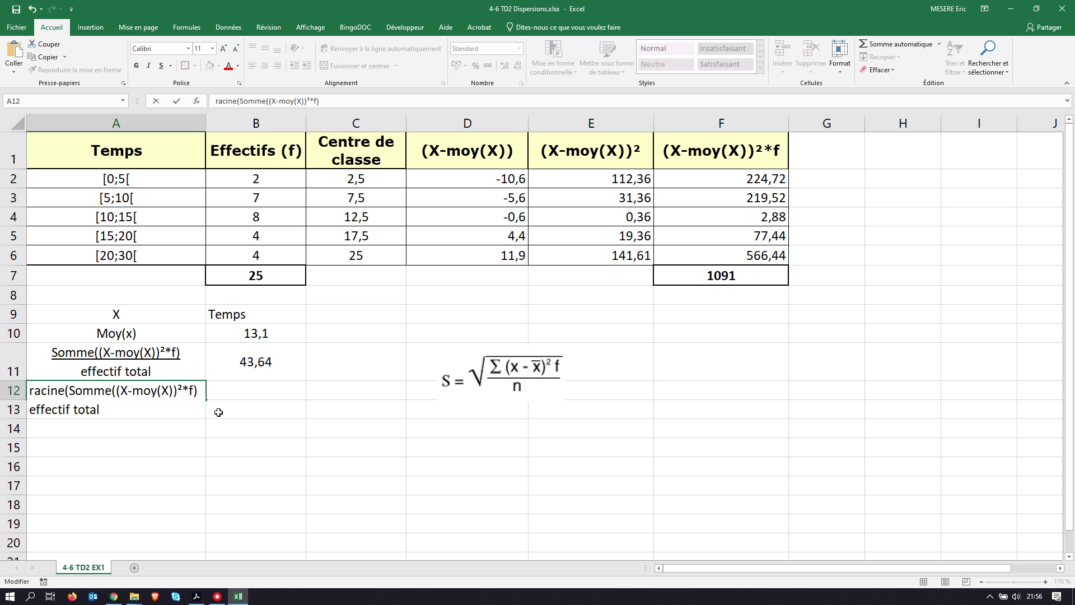
drag(168, 451, 164, 455)
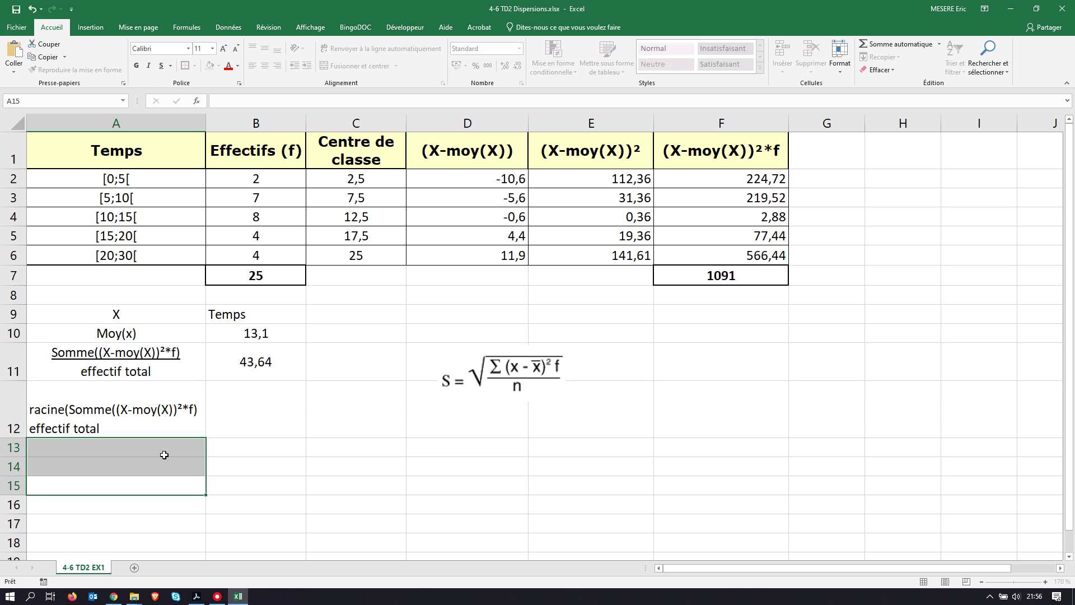
double_click(113, 428)
text())
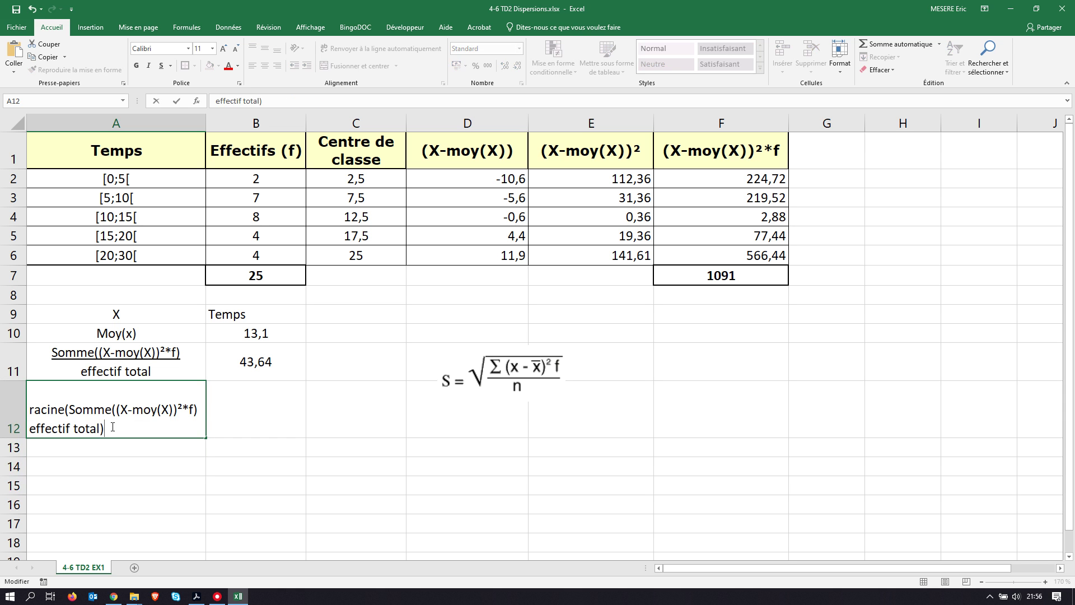
click(126, 471)
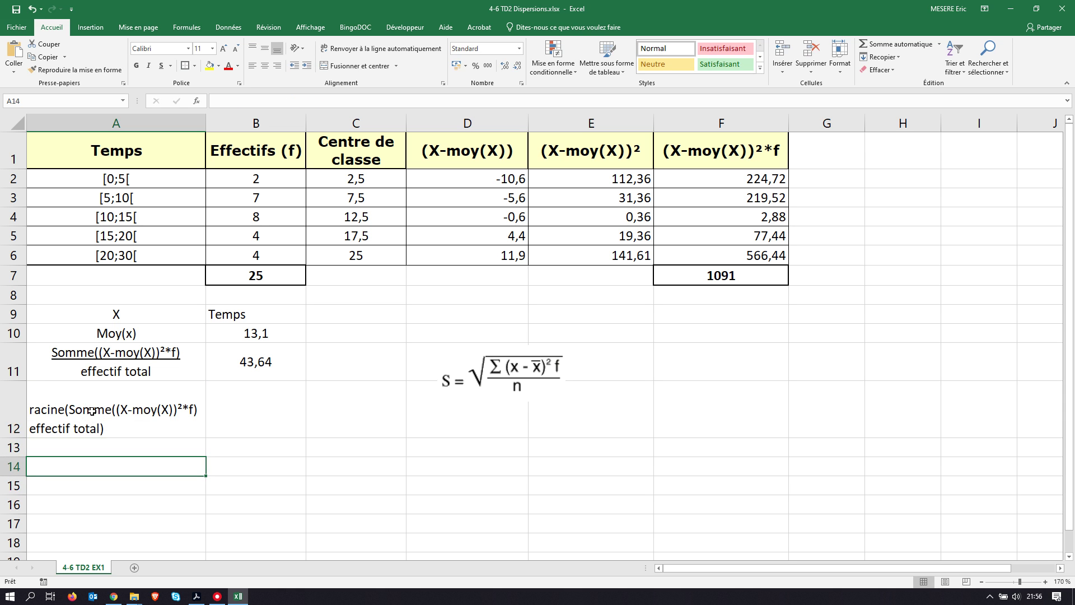
Step: Underline Somme((X-moy(X))²*f in the first line of the A12 label
double_click(69, 409)
drag(69, 409, 193, 403)
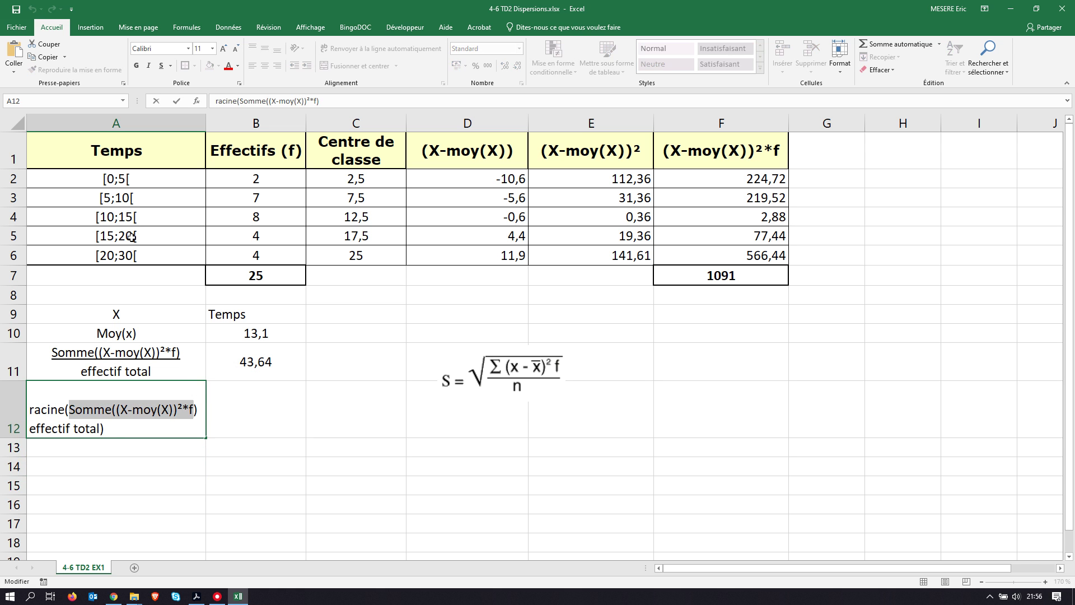
click(162, 66)
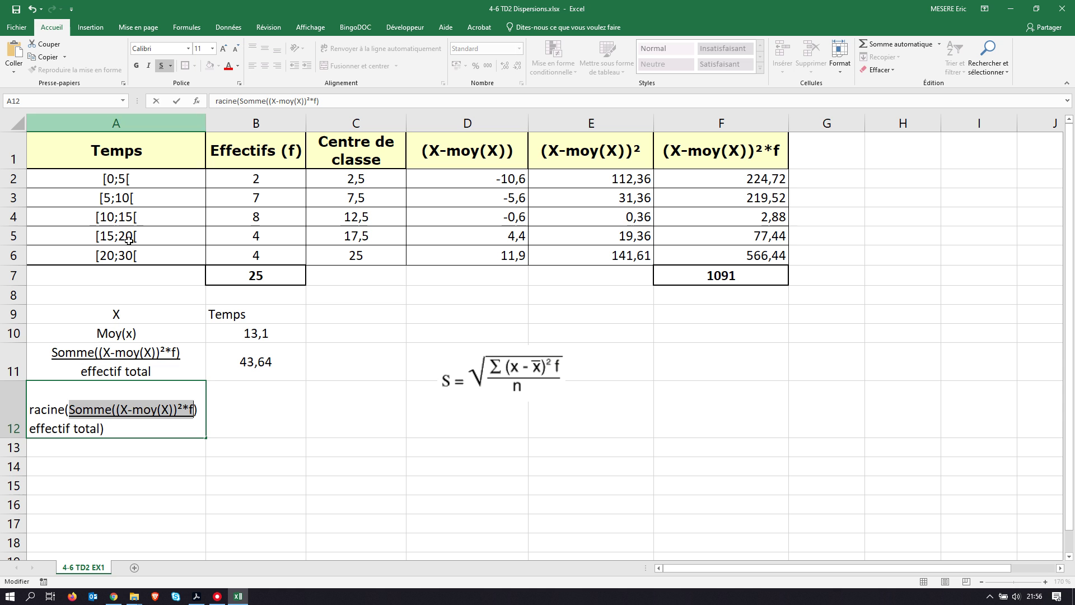
Step: Rework the A12 label as racine( Somme((X-moy(X))²*f ) above (effectif total), indenting the second line with spaces under the fraction
click(28, 428)
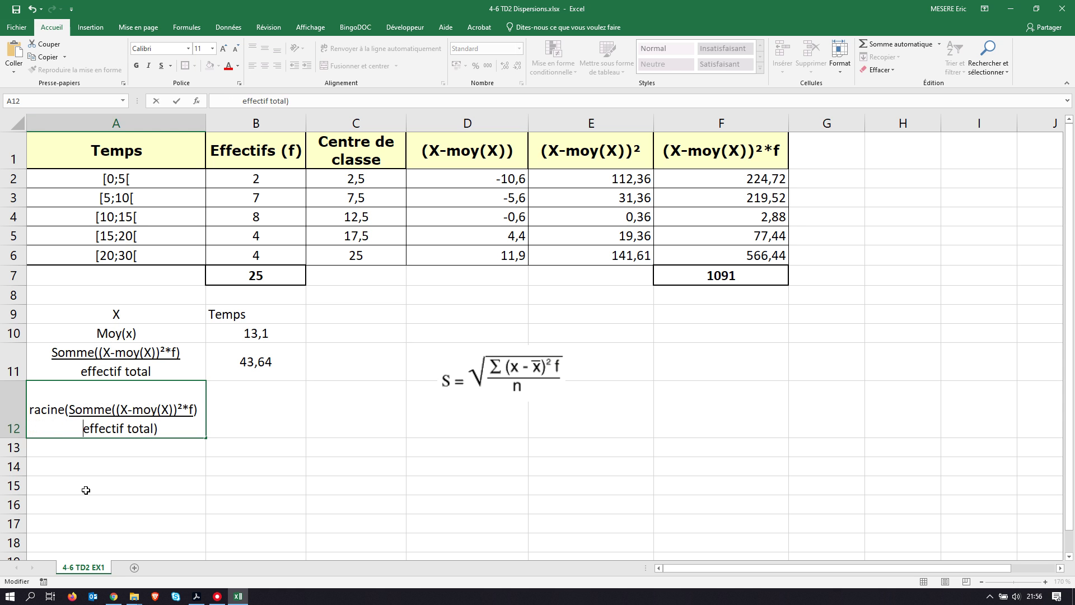
text(()
click(200, 411)
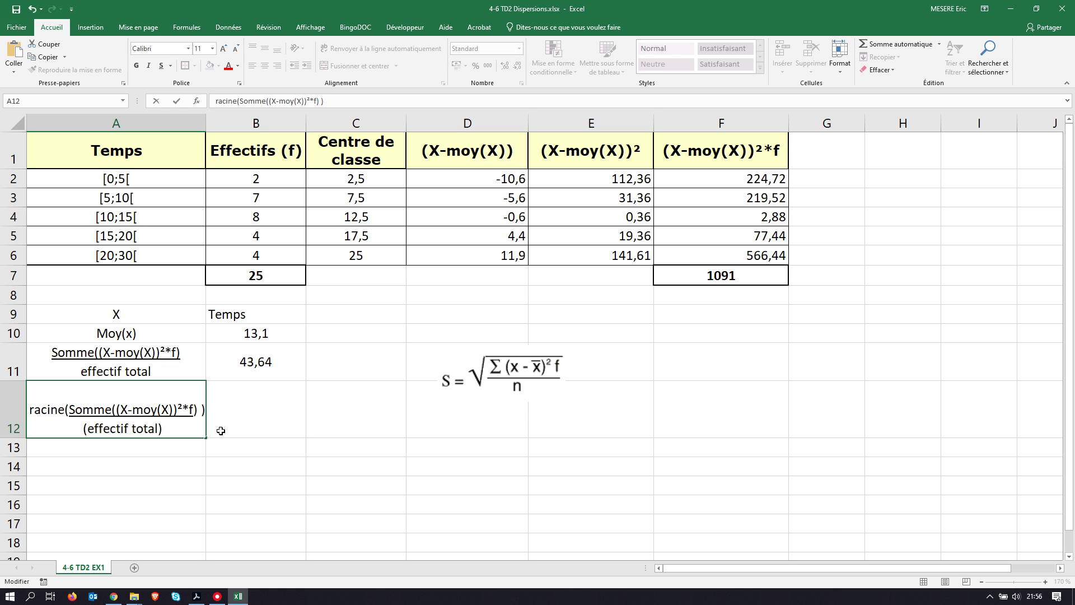
click(194, 408)
key(Delete)
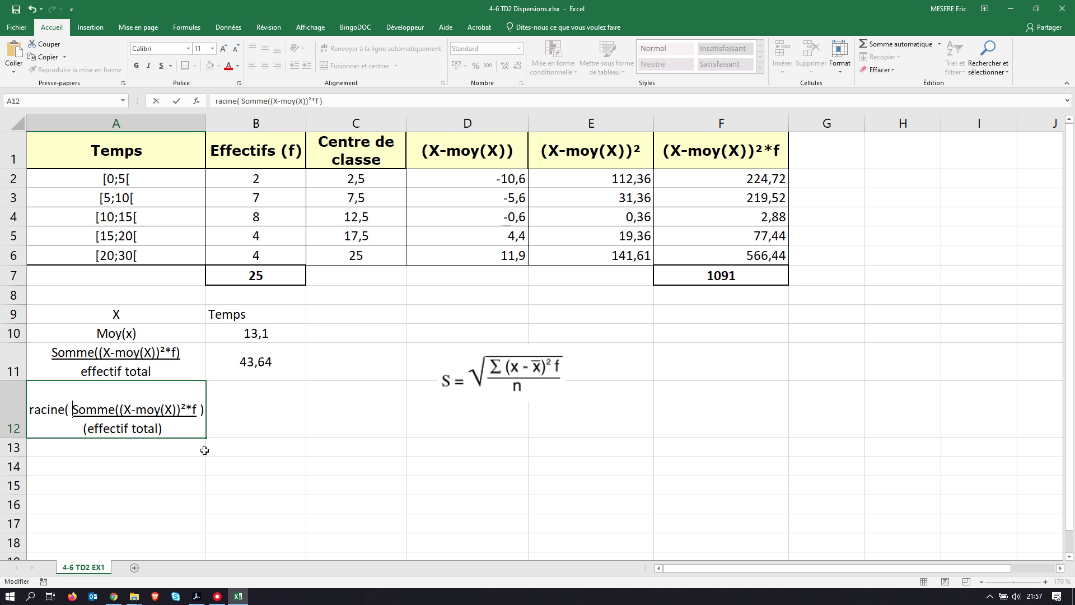
key(Down)
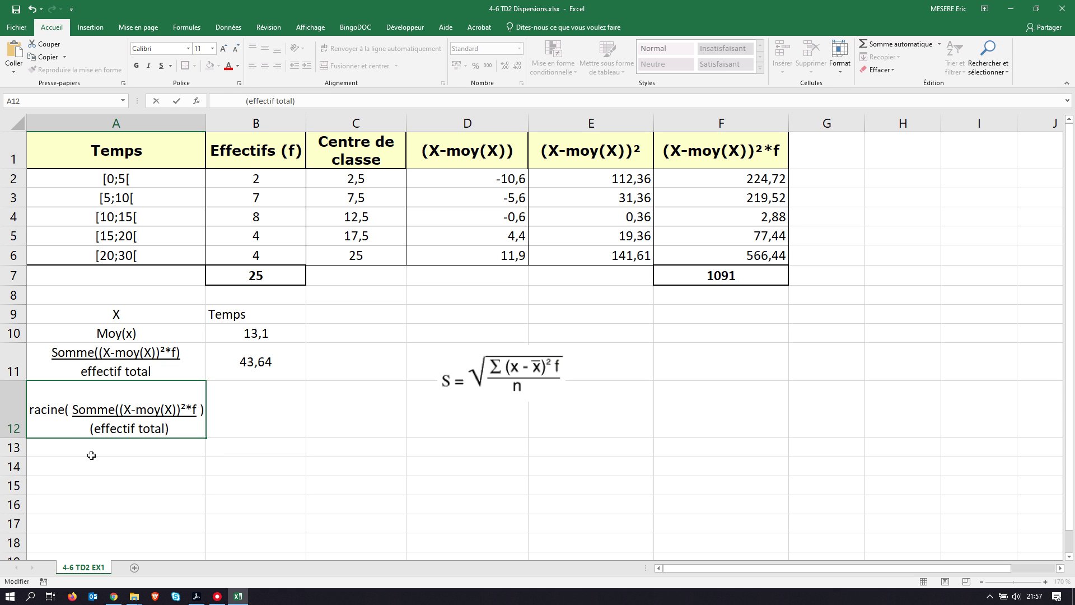
click(147, 484)
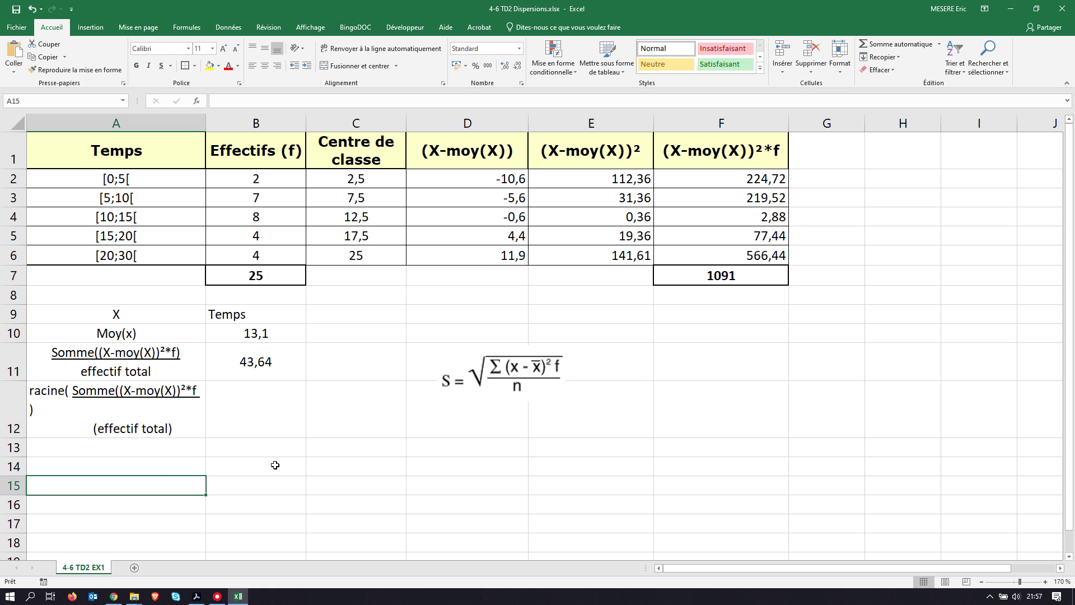
Step: Widen column A until the A12 label fits on two lines, and reduce row 12's height to match
drag(208, 120, 226, 119)
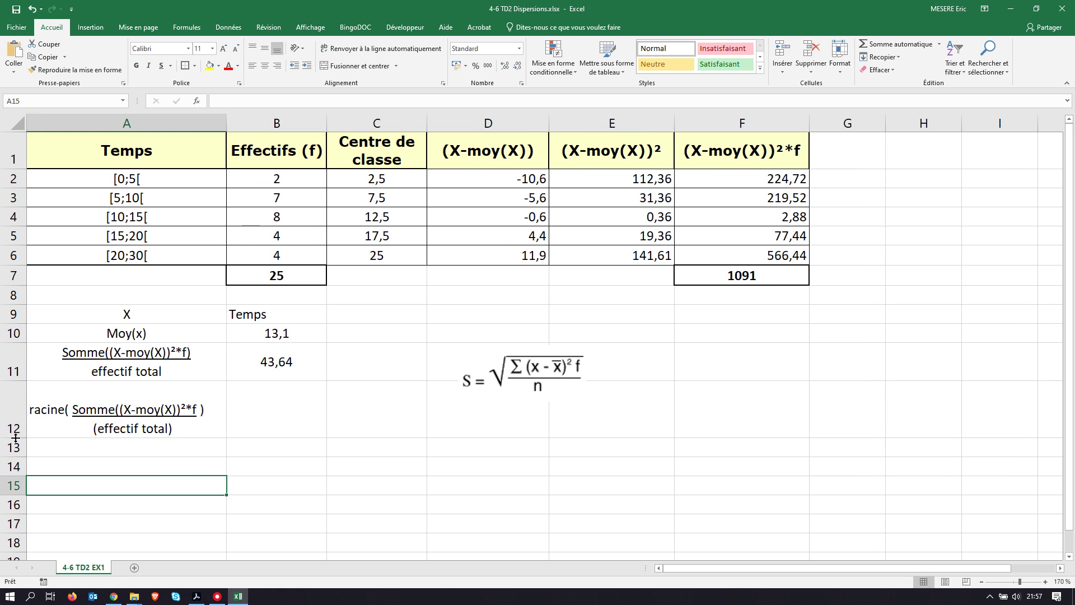
drag(16, 435, 16, 417)
click(233, 430)
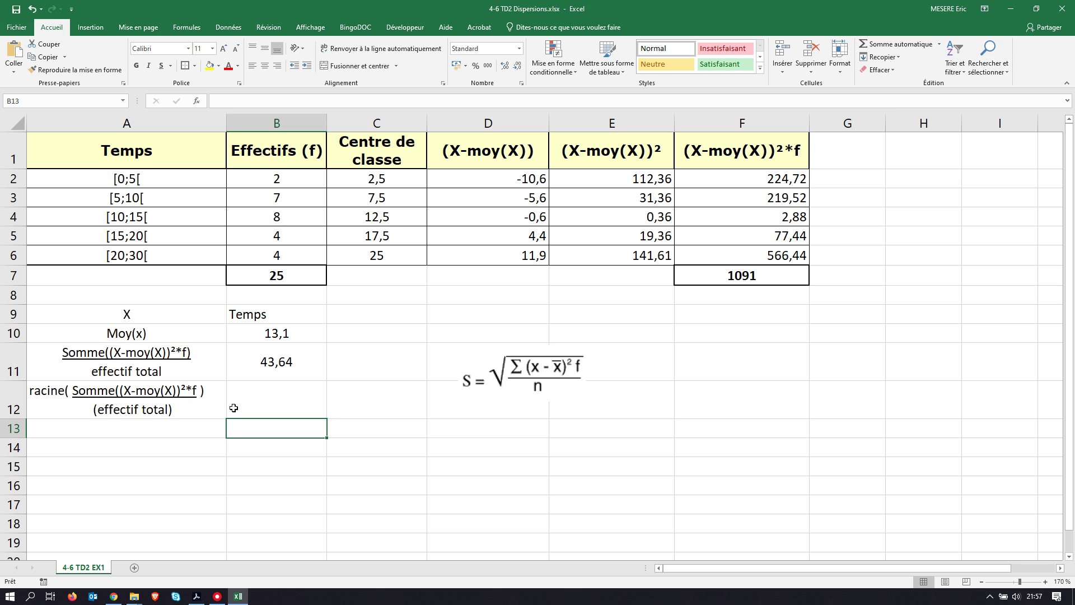
Step: Calculate the standard deviation in B12 as the square root of B11 with =RACINE(B11)
click(270, 393)
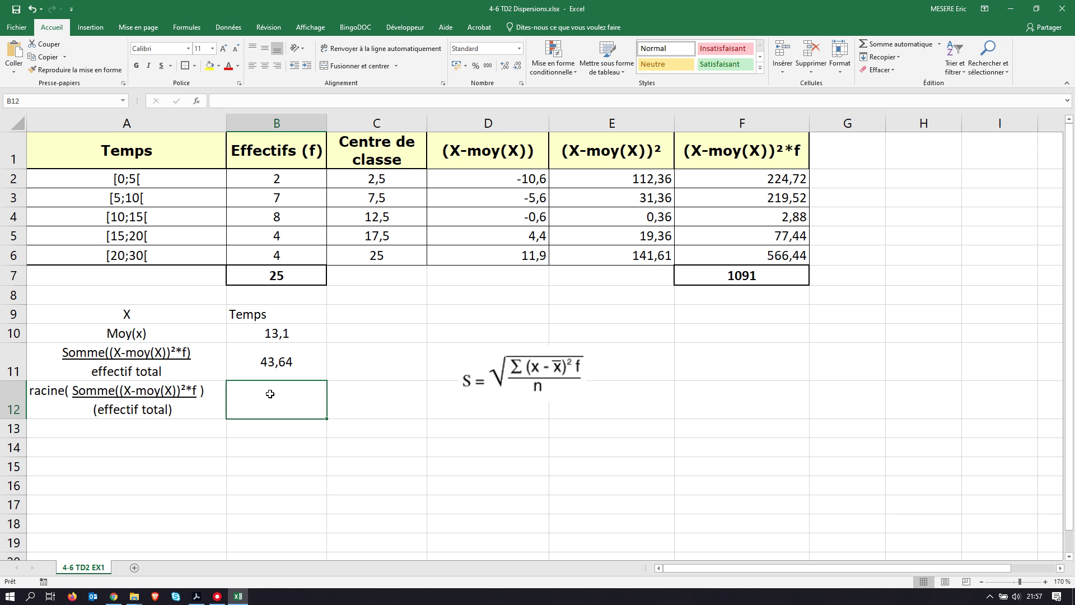
text(=raci)
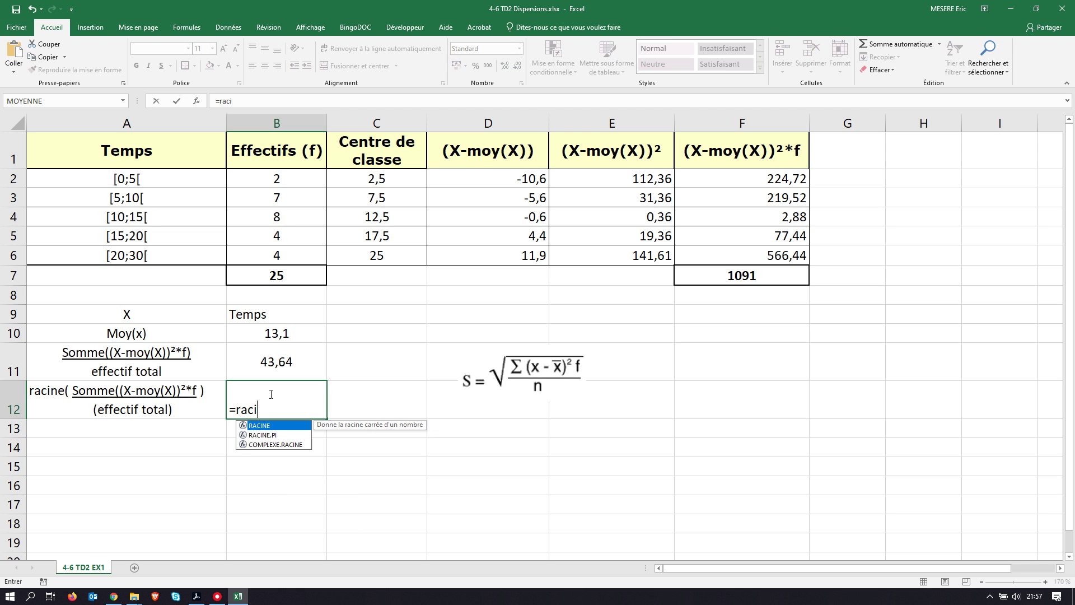
text(ne()
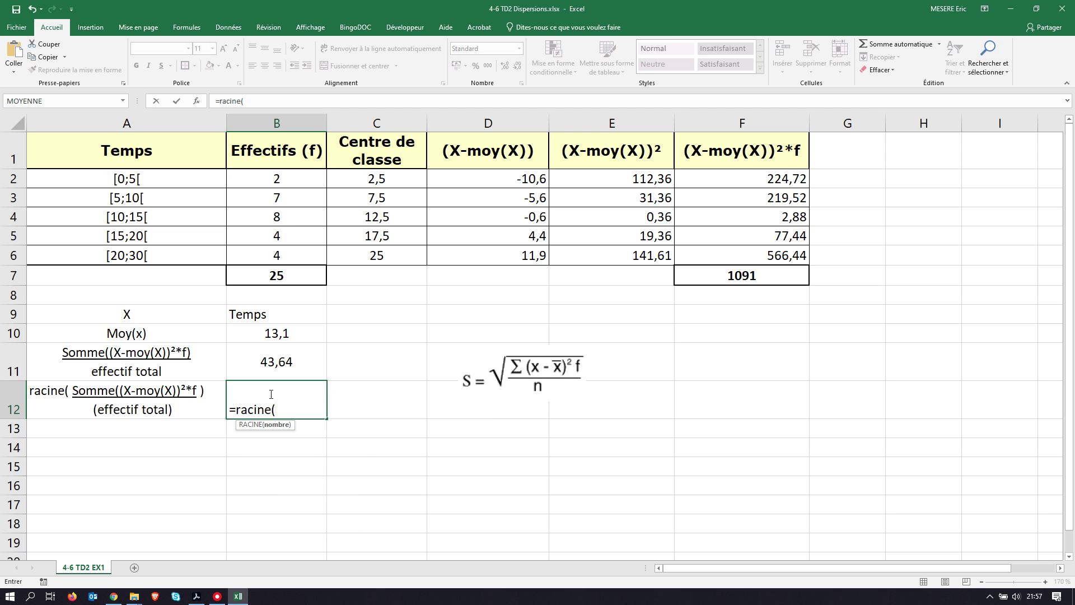
click(276, 361)
text())
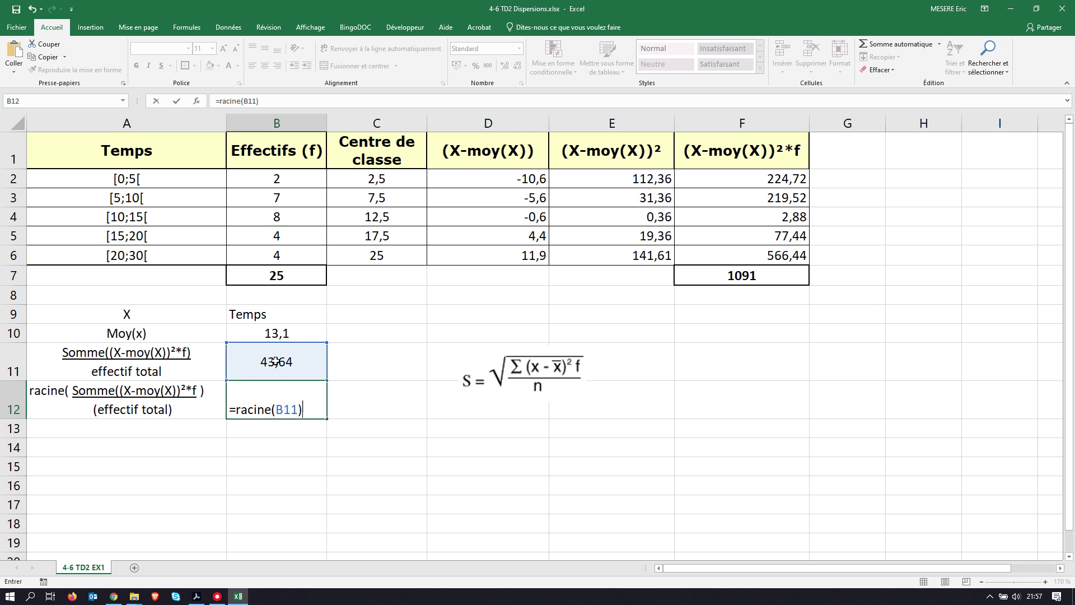
key(Return)
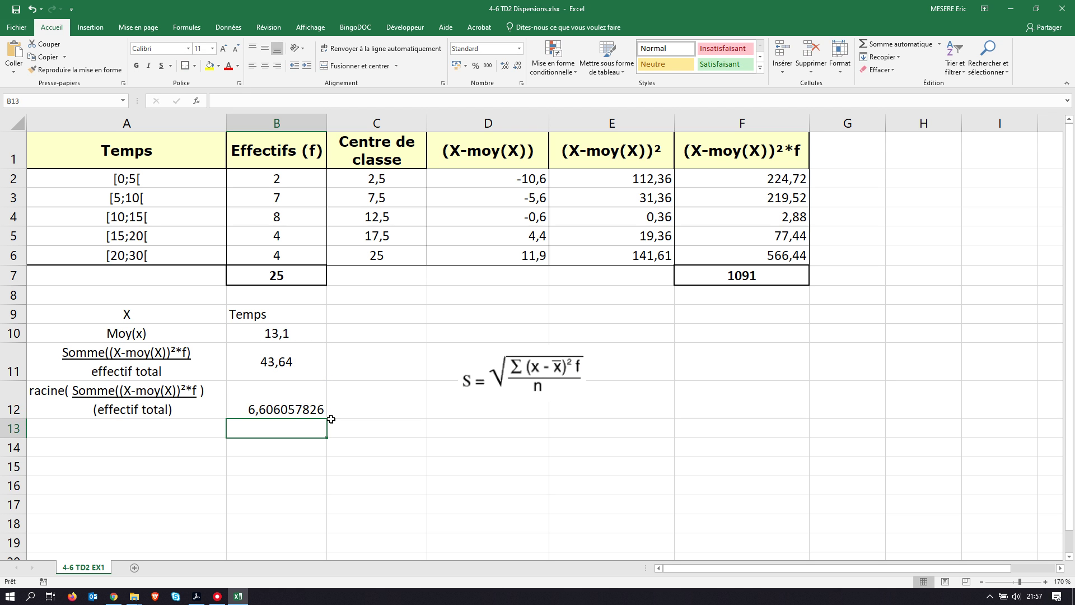
Step: Reduce B12 to two decimal places and centre it horizontally and vertically
click(312, 404)
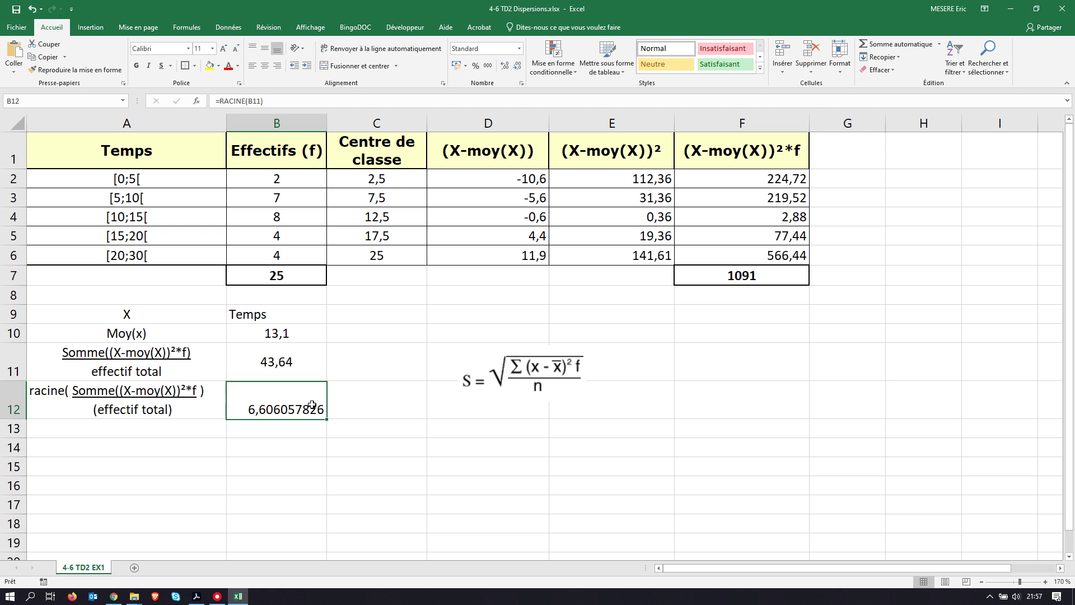
click(516, 67)
click(517, 67)
click(517, 67)
click(517, 67)
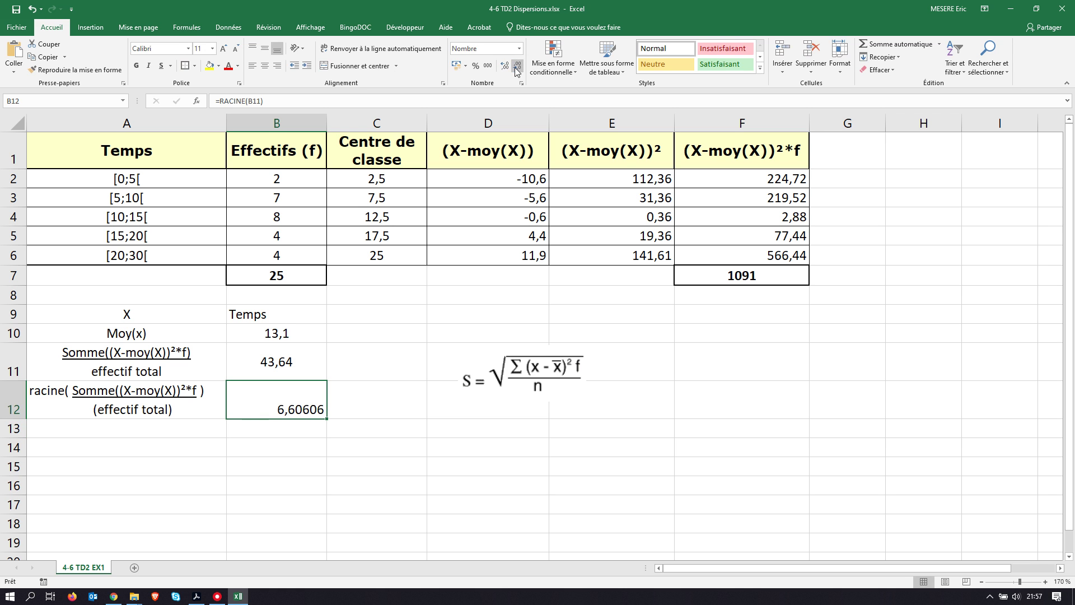
click(516, 67)
click(516, 67)
click(516, 67)
click(265, 65)
click(265, 48)
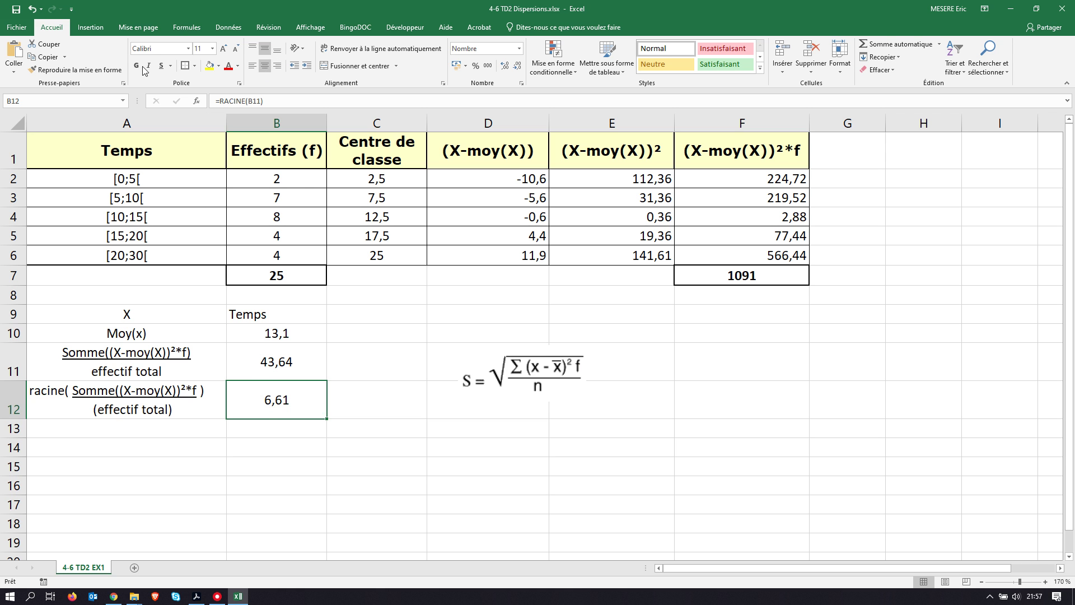
Step: Highlight the standard deviation in B12 with a yellow fill and make it bold
click(210, 66)
click(305, 460)
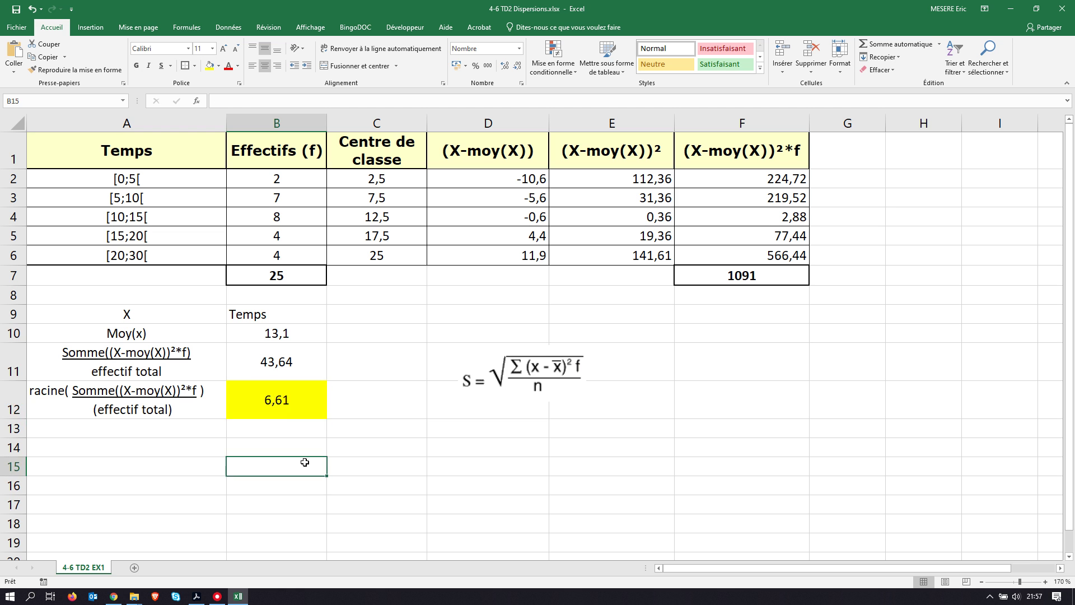
click(277, 400)
click(137, 66)
click(252, 443)
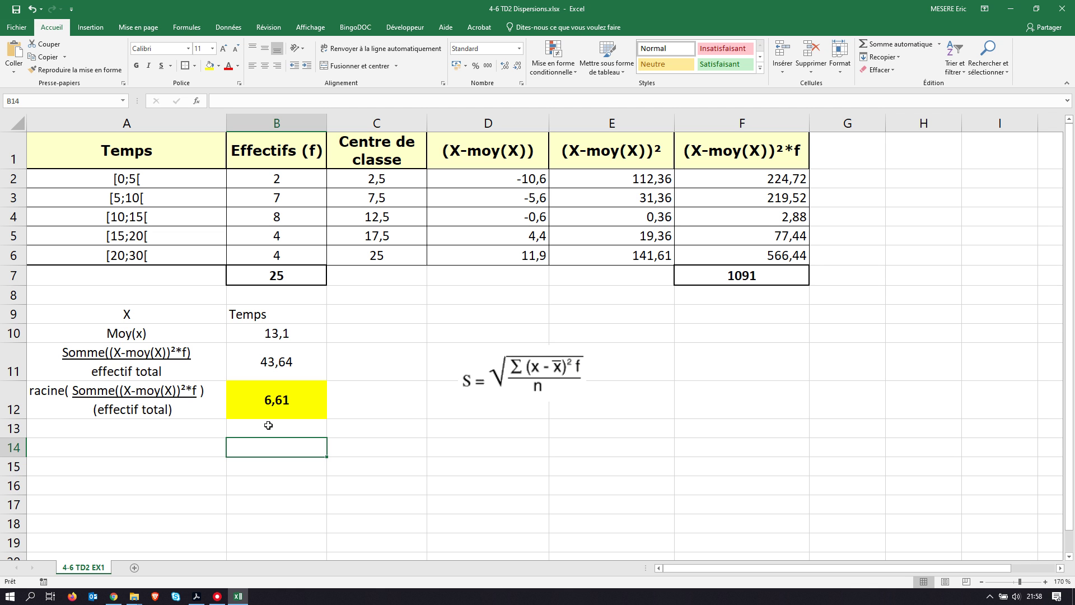
Step: Label the B11 result as Variance in C11, centring the text vertically and horizontally
click(297, 331)
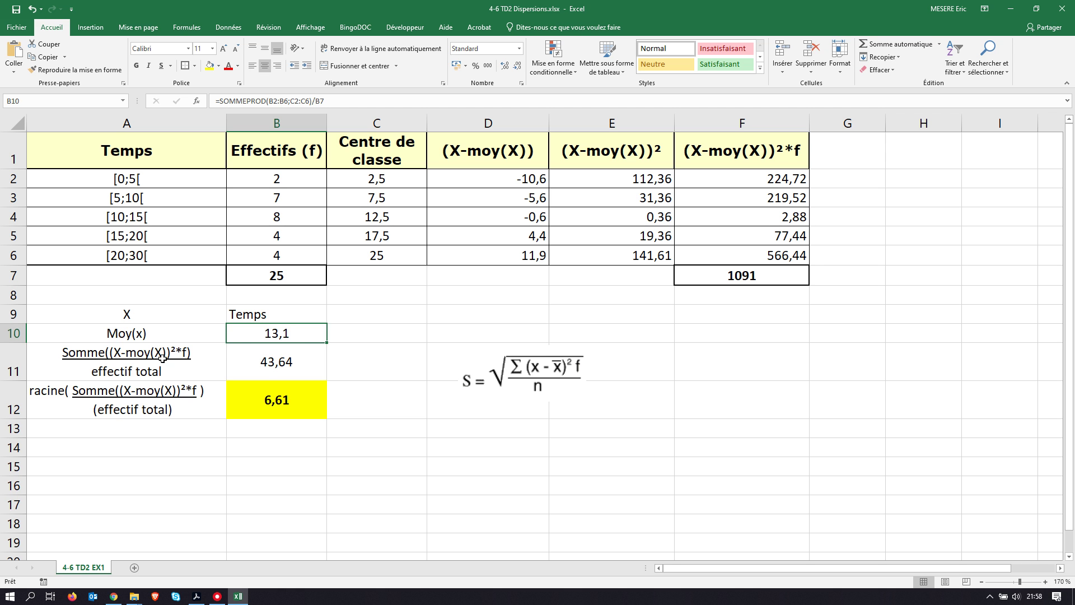
click(337, 359)
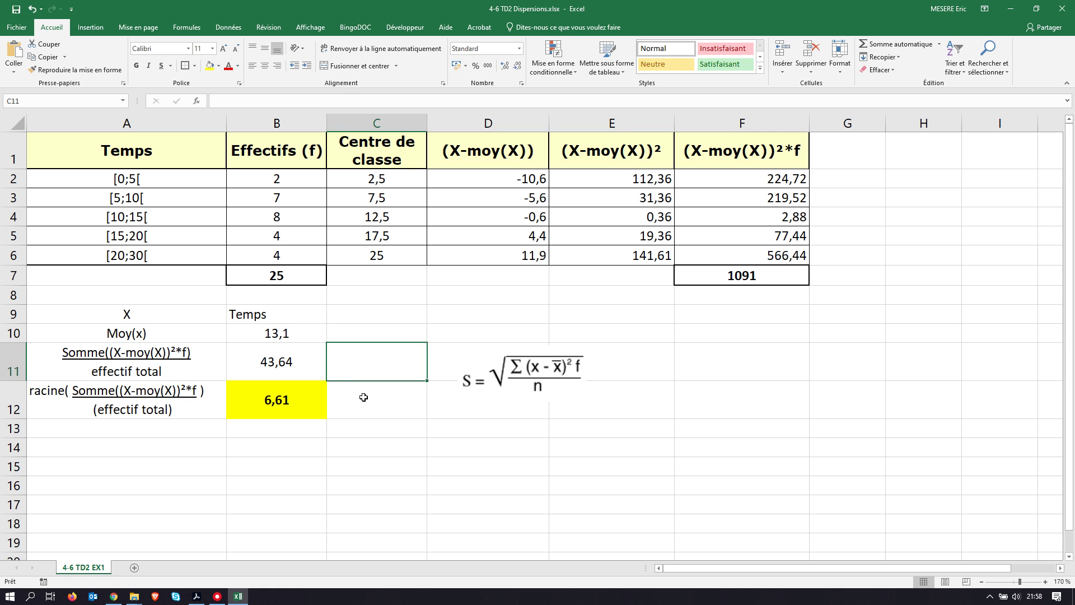
text(Variance)
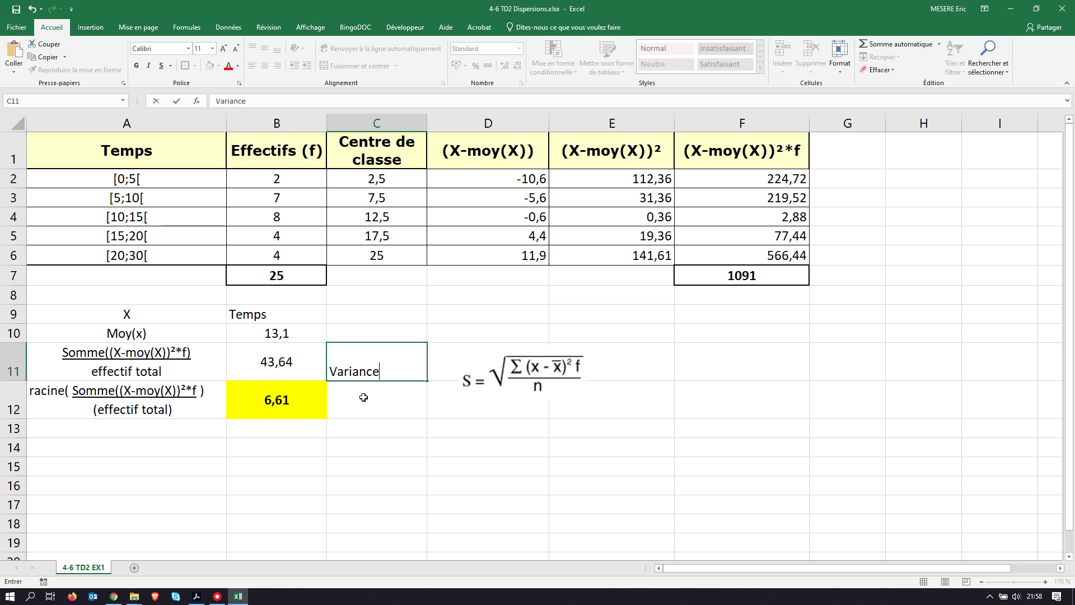
key(Return)
click(388, 363)
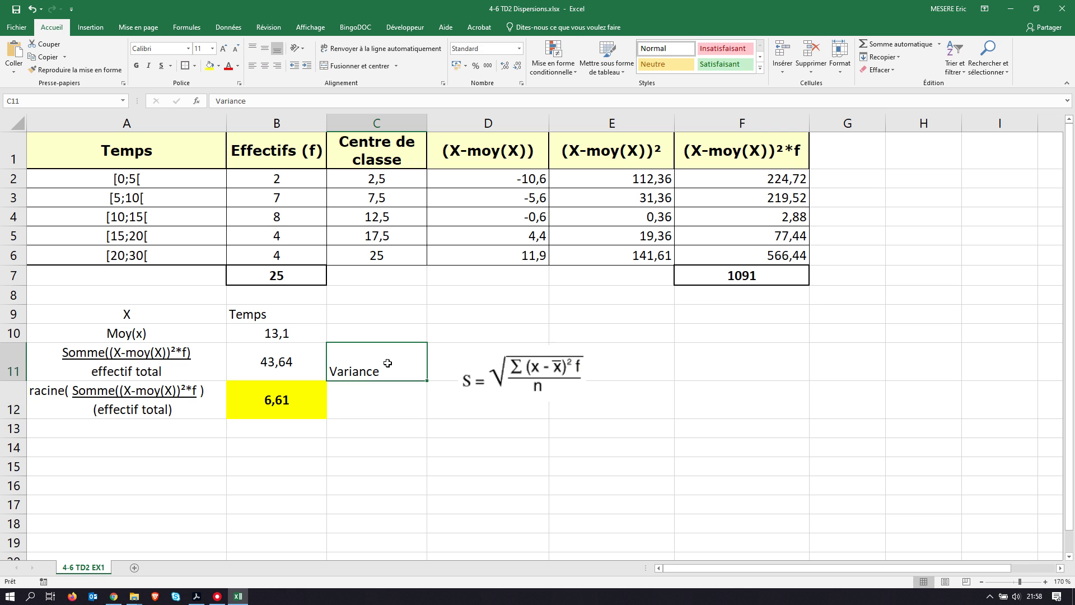
click(265, 48)
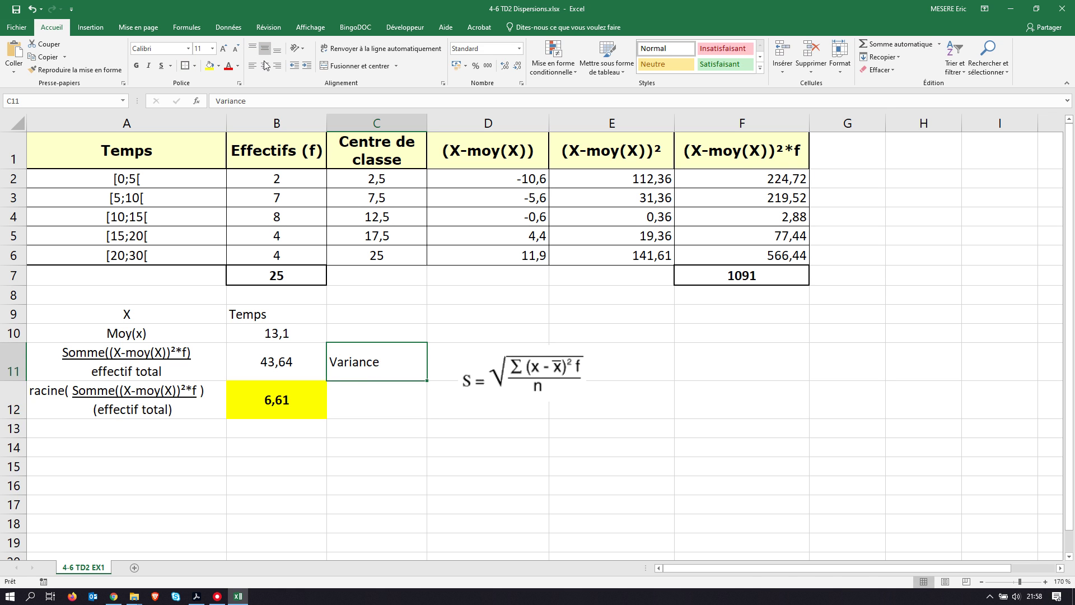
click(265, 66)
Step: Fill the variance value and its label in B11:C11 with light orange
drag(306, 365, 370, 363)
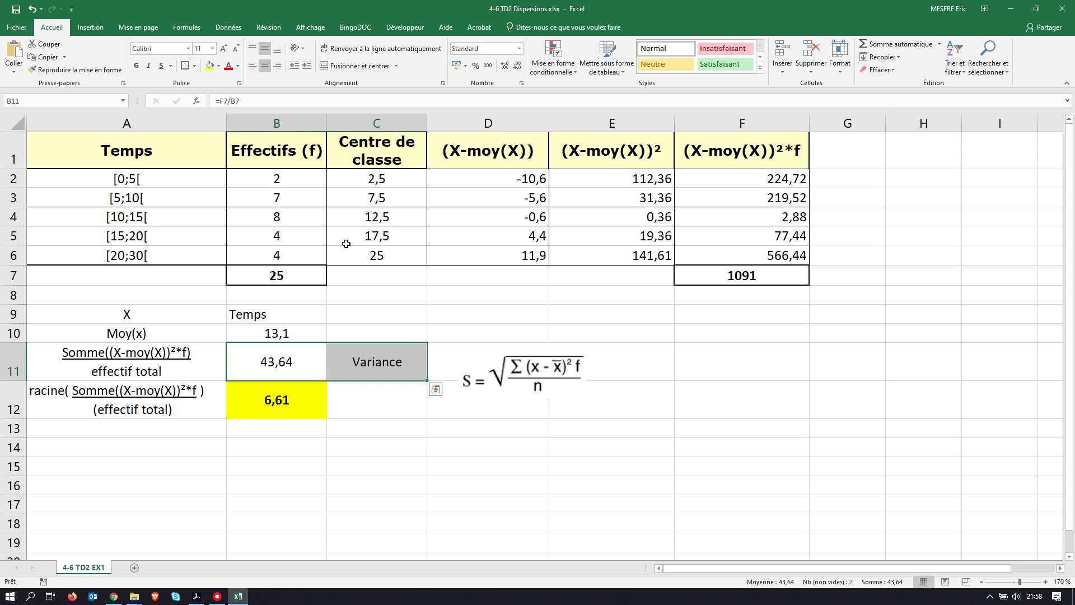
click(219, 66)
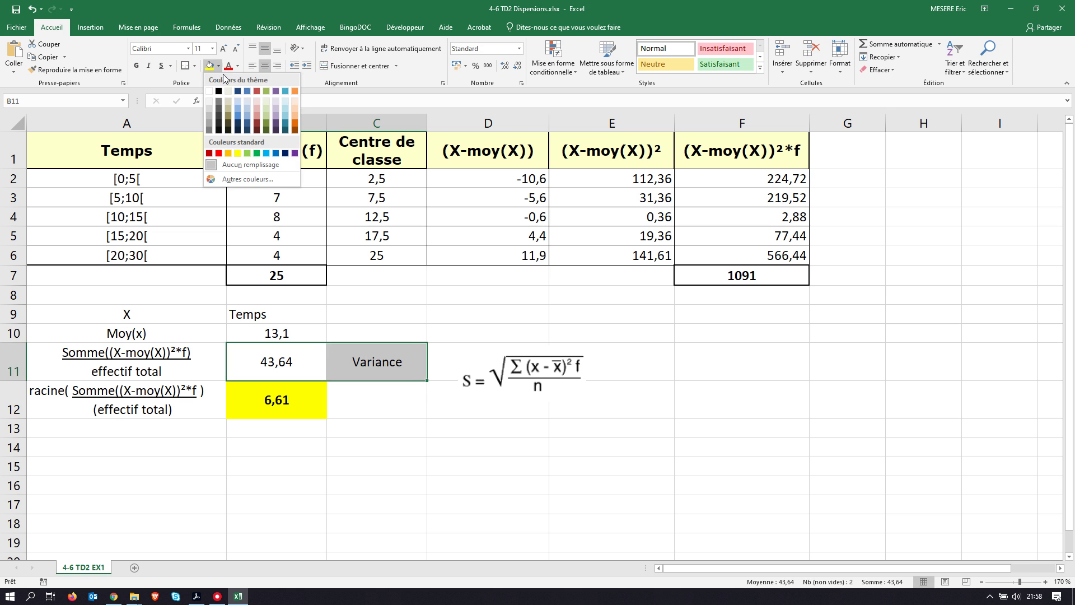
click(295, 113)
click(315, 430)
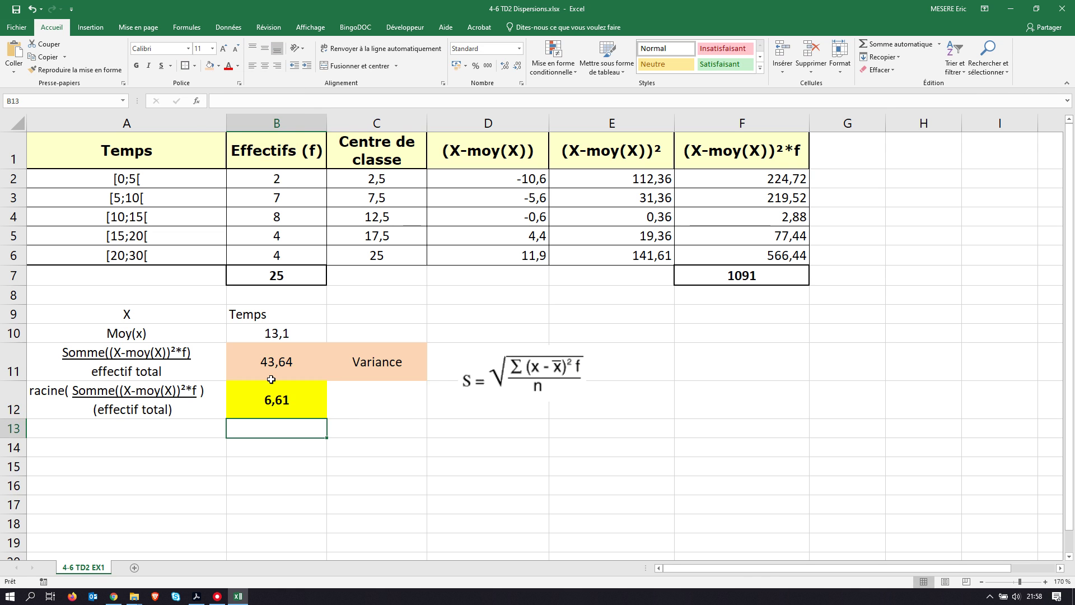